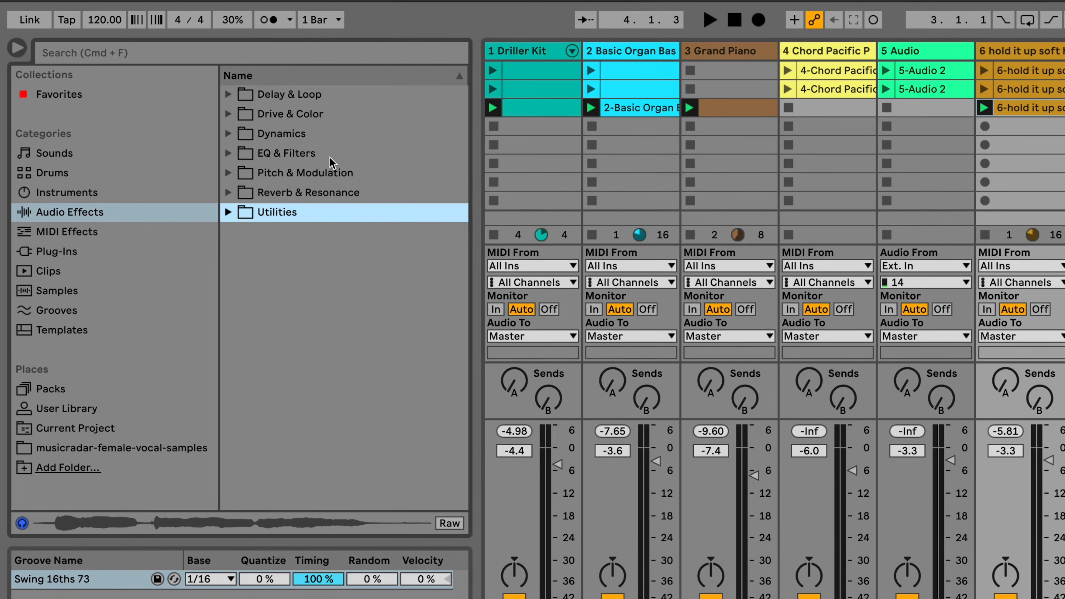
# - Solo track 6 and launch scene 2 to play the vocal clip
pyautogui.click(233, 191)
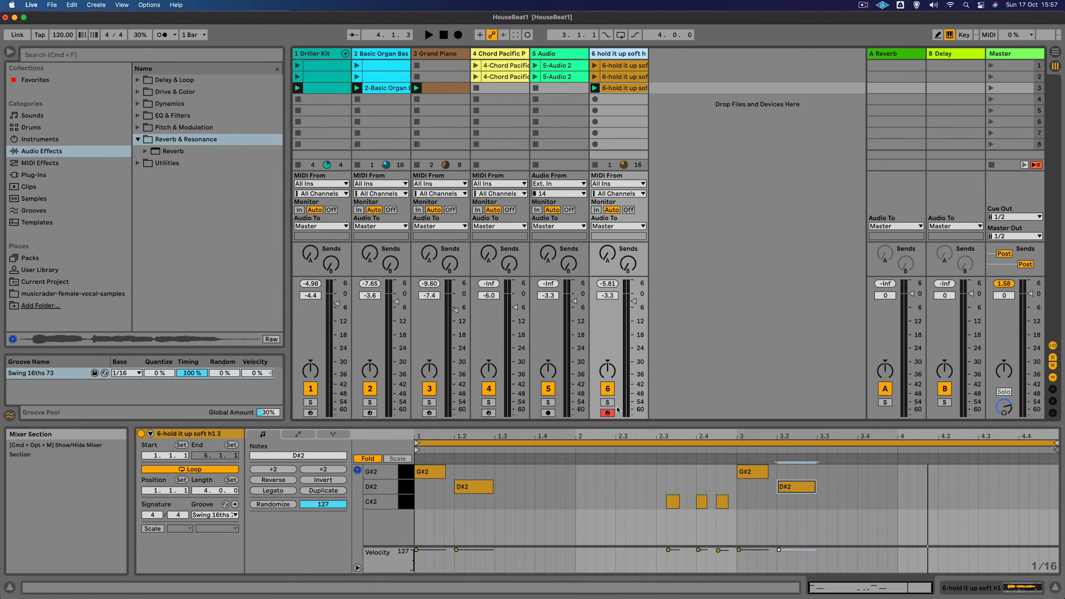
pyautogui.click(608, 403)
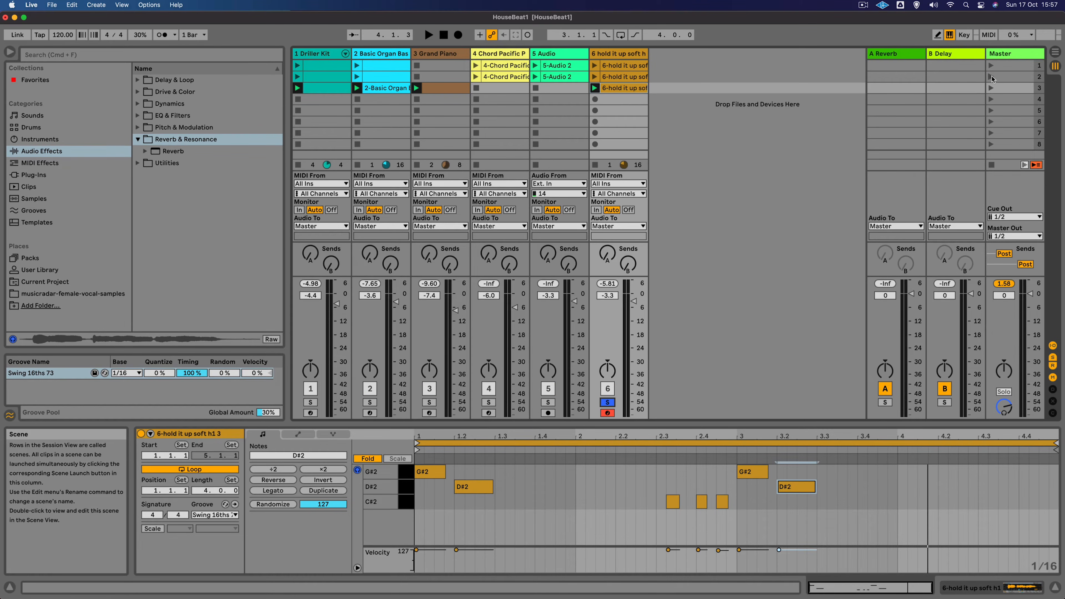
pyautogui.click(991, 78)
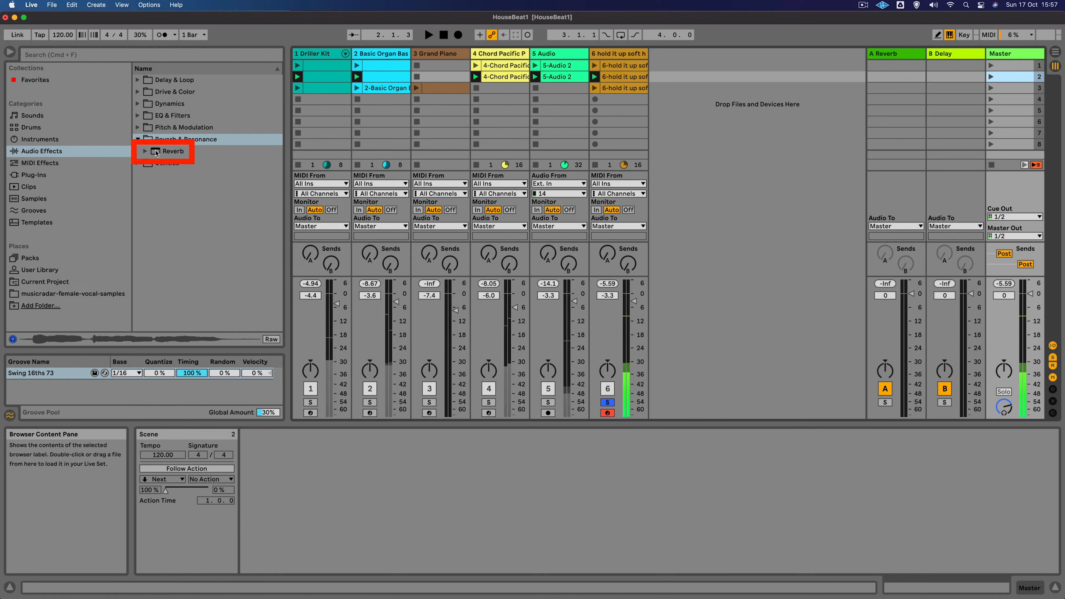
# - Add the Reverb audio effect to the vocal track 6
pyautogui.click(172, 151)
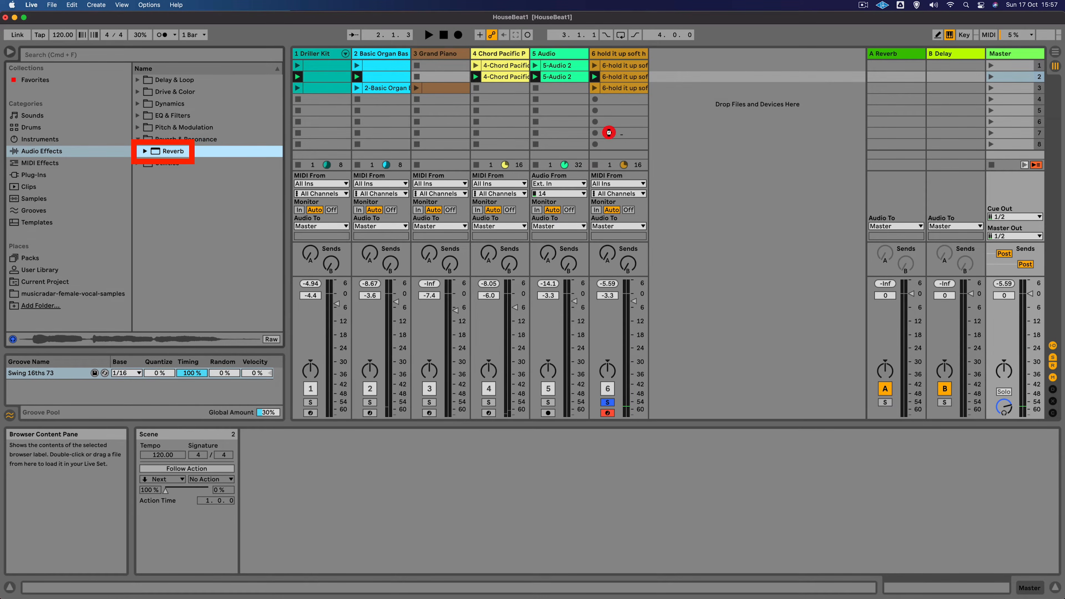
pyautogui.moveTo(609, 133); pyautogui.dragTo(609, 132)
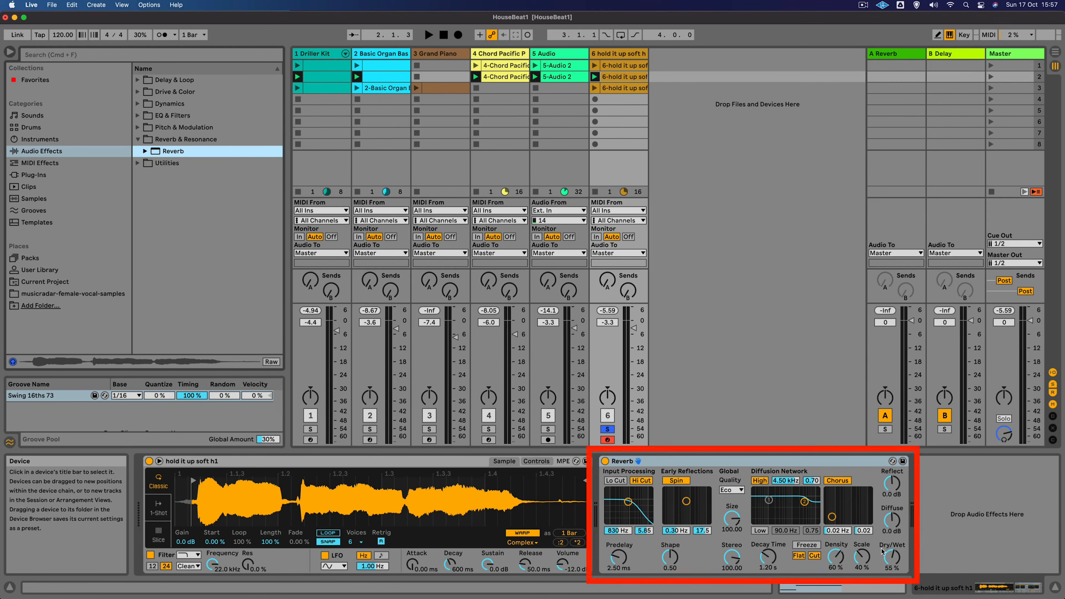
pyautogui.press('space')
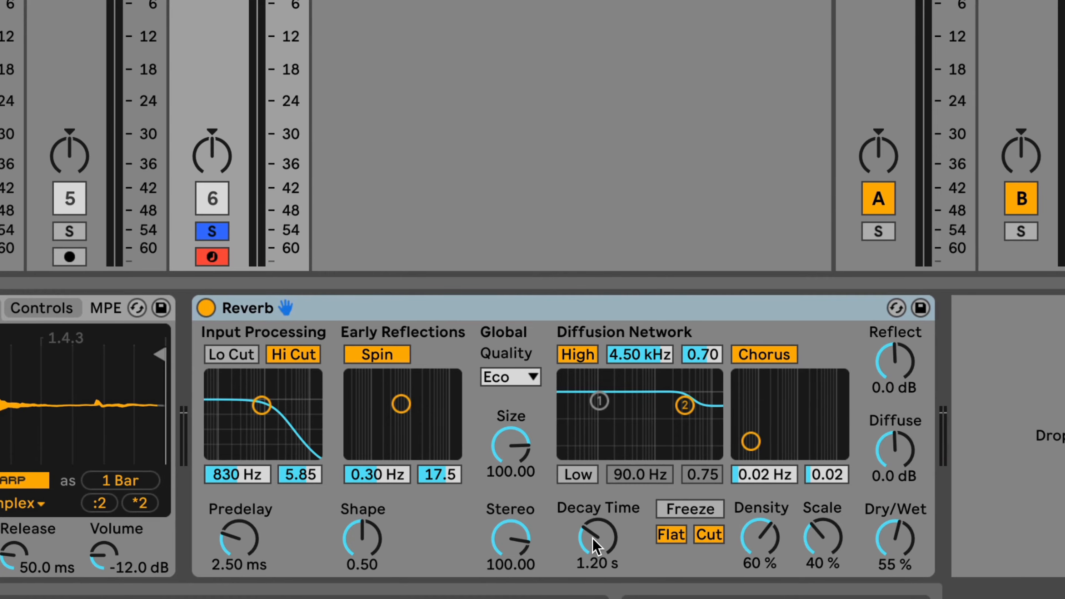
# - Set the Reverb's Decay Time to 2.52 s and adjust its Dry/Wet around 55%
pyautogui.click(594, 545)
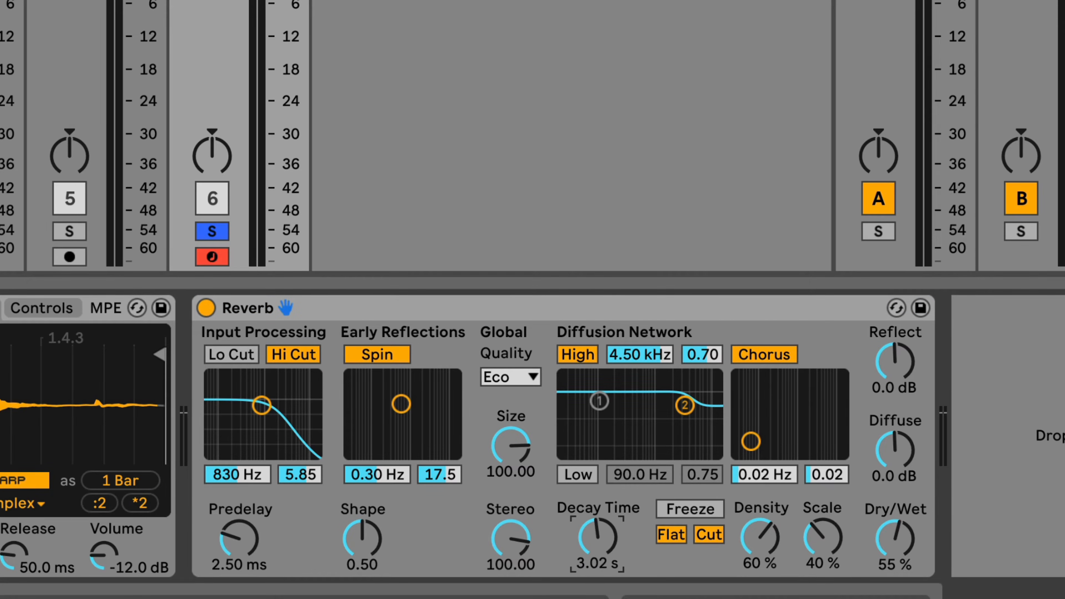
pyautogui.press('space')
pyautogui.moveTo(595, 545); pyautogui.dragTo(594, 545)
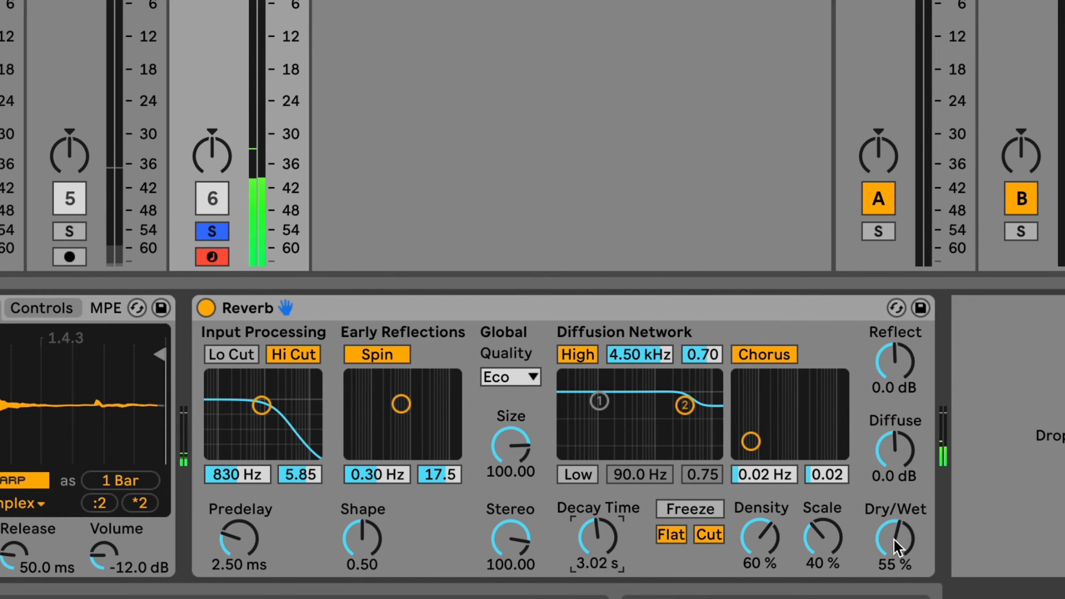
pyautogui.moveTo(895, 545); pyautogui.dragTo(906, 515)
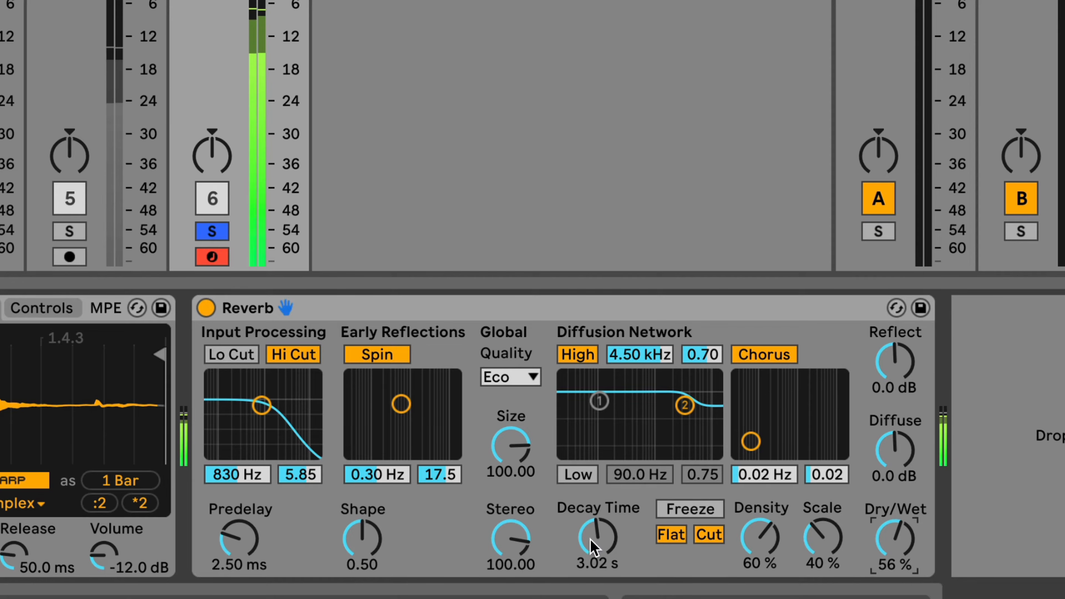
pyautogui.moveTo(593, 546); pyautogui.dragTo(593, 556)
pyautogui.moveTo(895, 541); pyautogui.dragTo(895, 539)
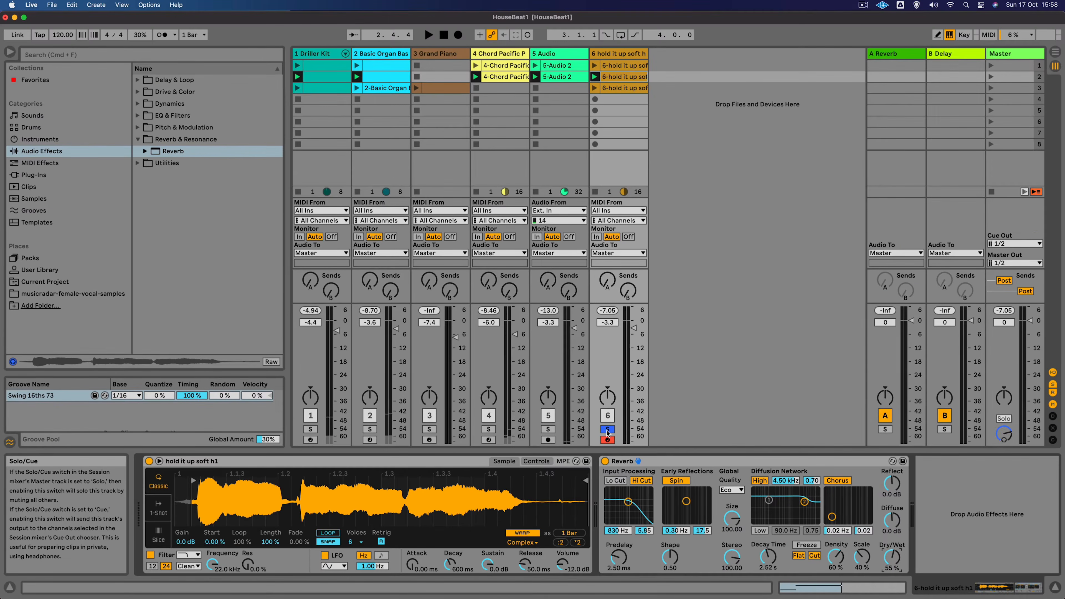
# - Unsolo track 6 and launch scene 3 to play the full mix
pyautogui.click(608, 429)
pyautogui.press('space')
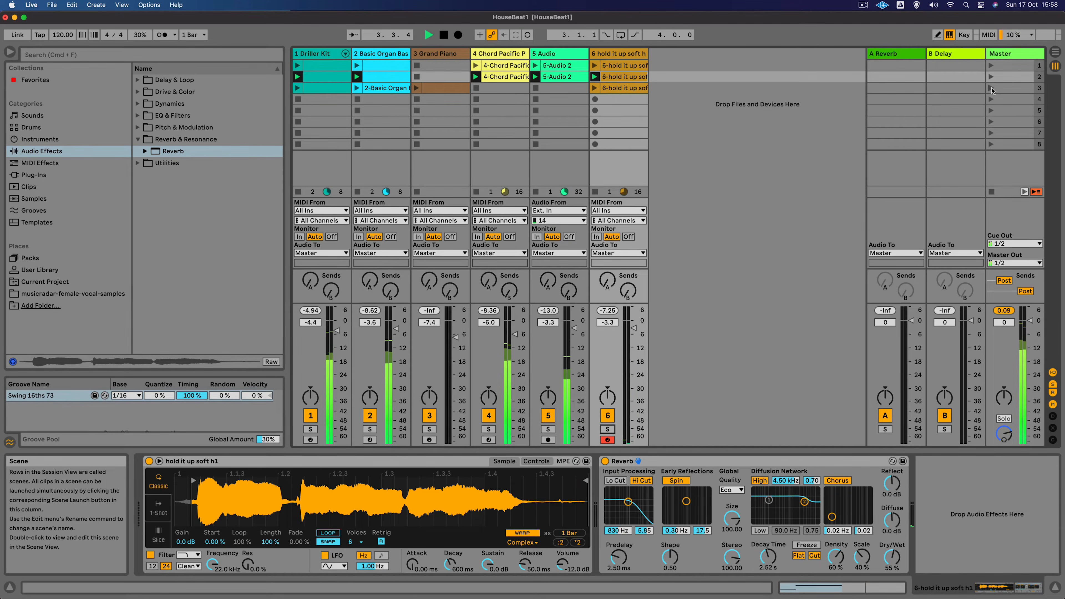
pyautogui.click(991, 88)
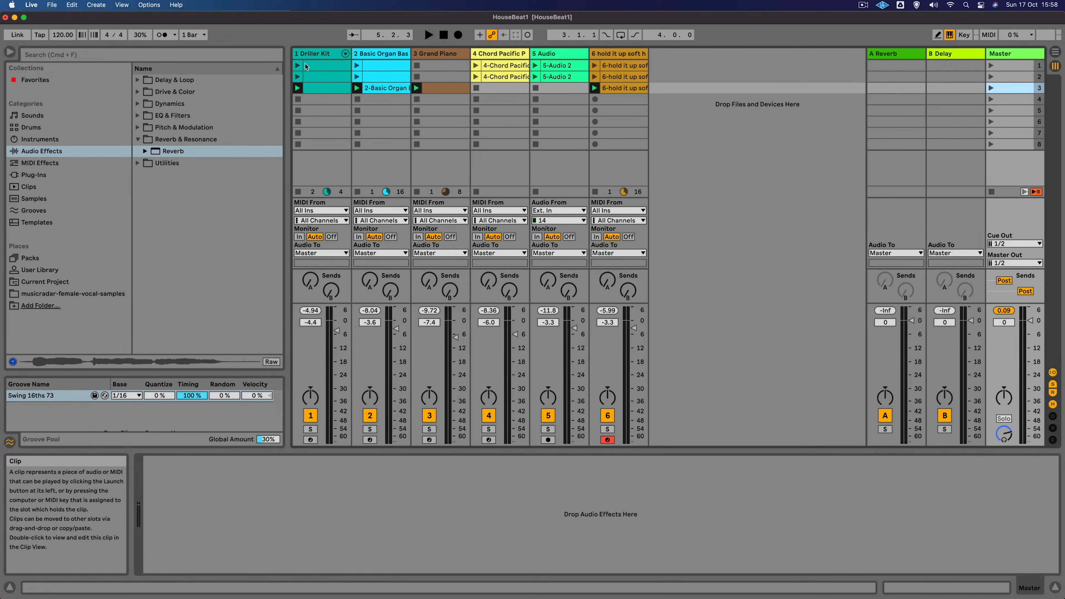
# - Select all six tracks and lower their volume faders together by about 1.4 dB
pyautogui.doubleClick(315, 55)
pyautogui.click(627, 54)
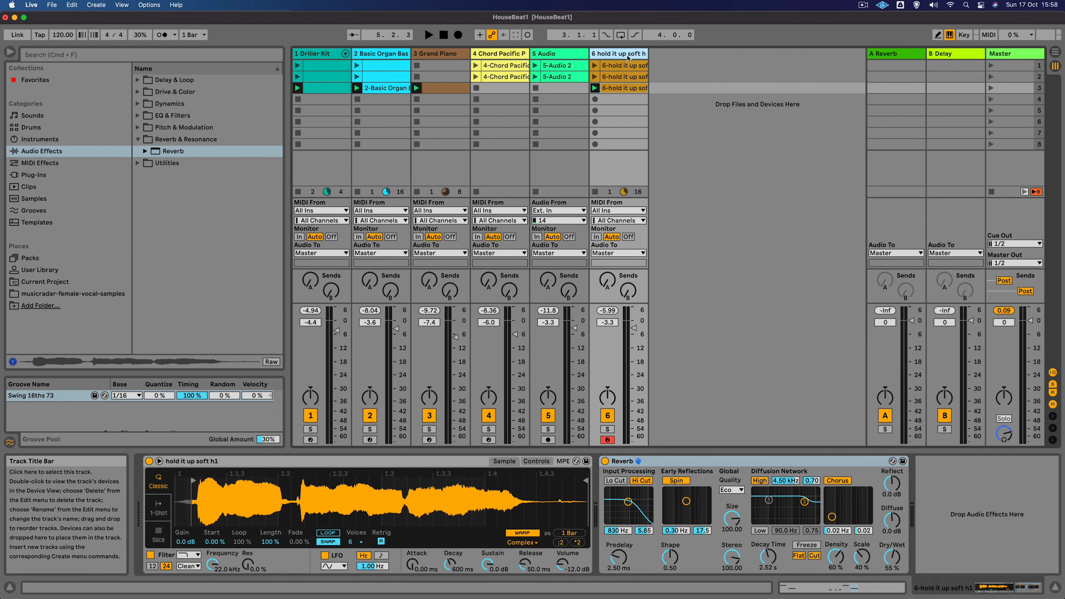
pyautogui.keyDown('shift'); pyautogui.click(321, 55); pyautogui.keyUp('shift')
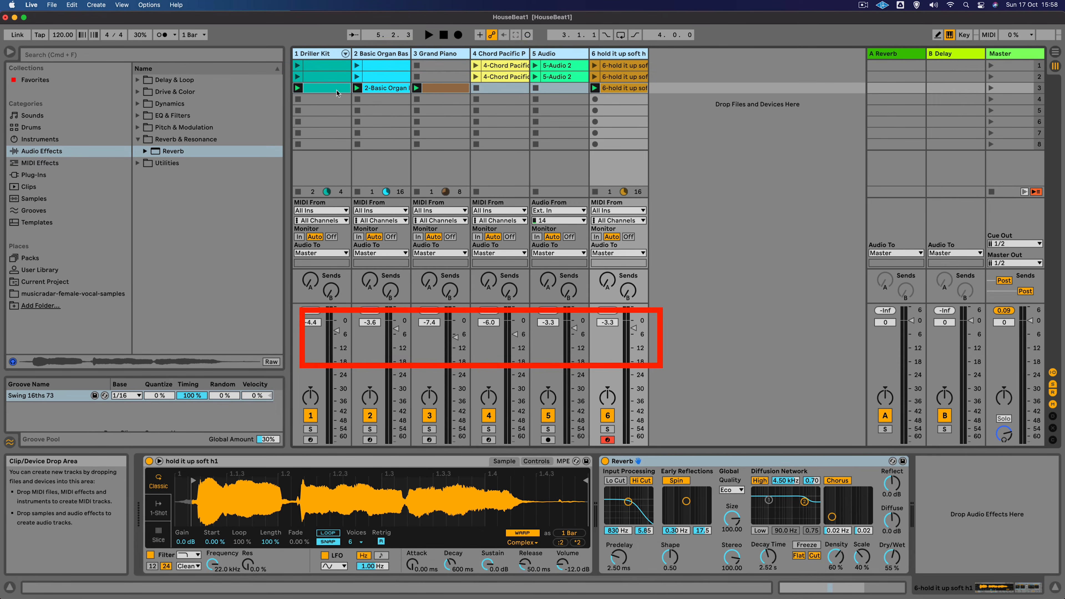
pyautogui.moveTo(633, 327); pyautogui.dragTo(633, 330)
pyautogui.press('space')
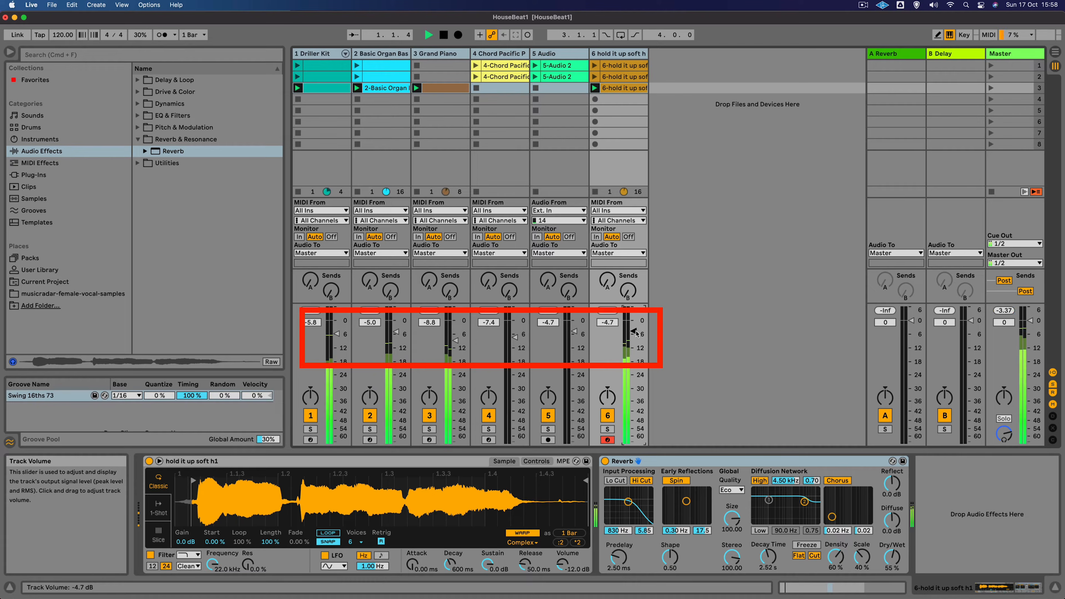
# - Inspect the A Reverb and B Delay return tracks and their devices
pyautogui.press('space')
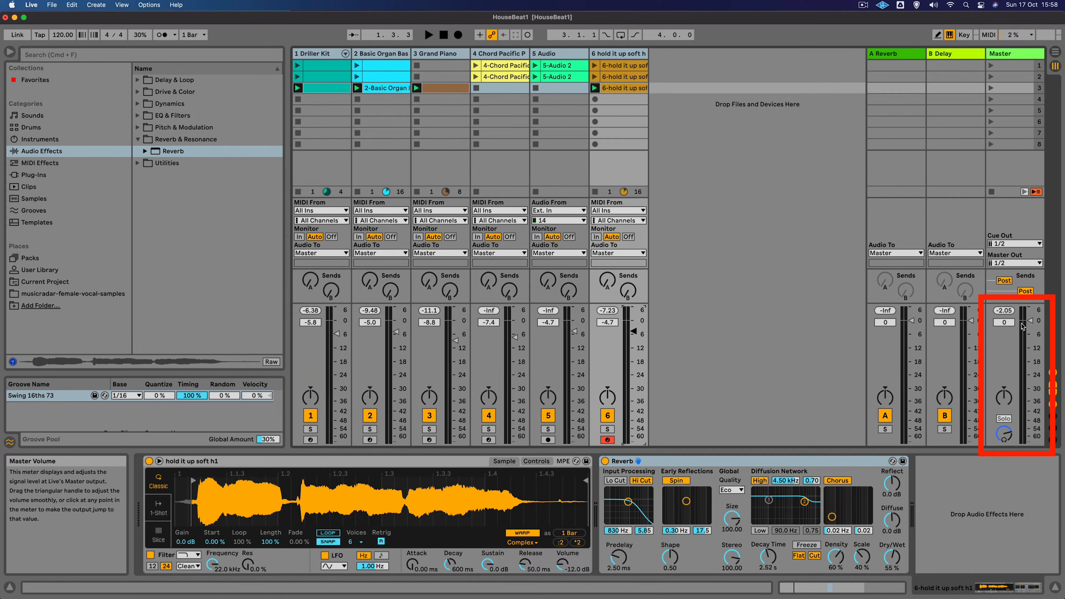
pyautogui.click(614, 354)
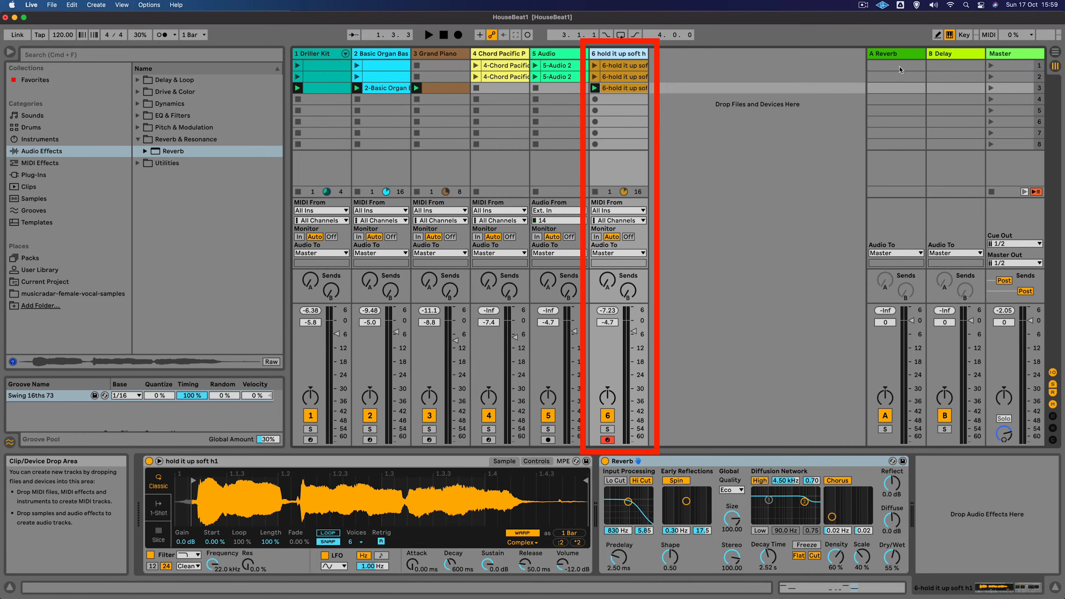
pyautogui.click(910, 55)
pyautogui.click(946, 54)
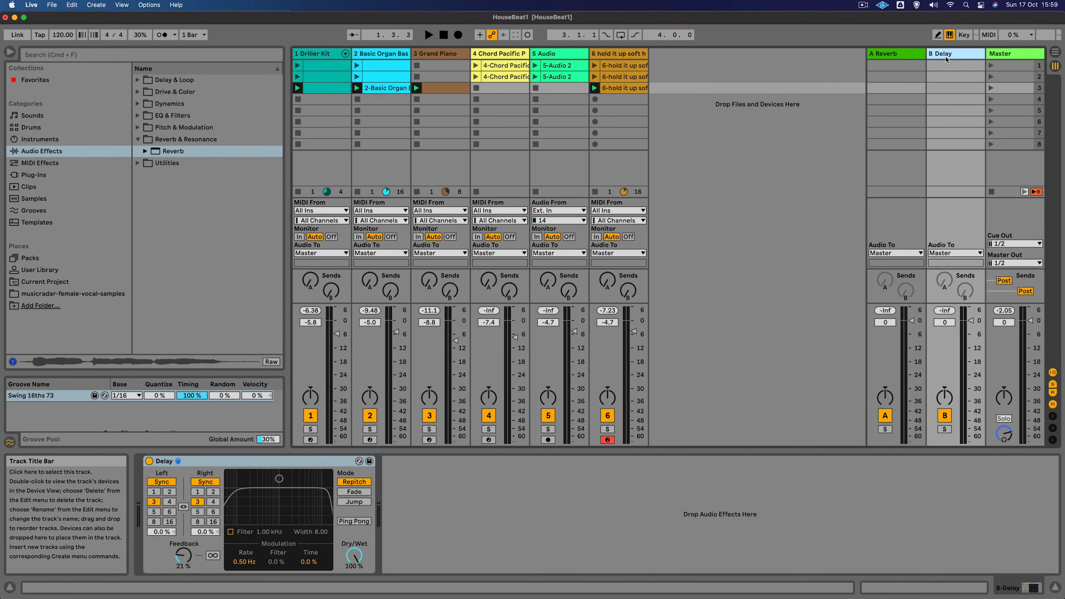
pyautogui.click(876, 55)
pyautogui.click(959, 56)
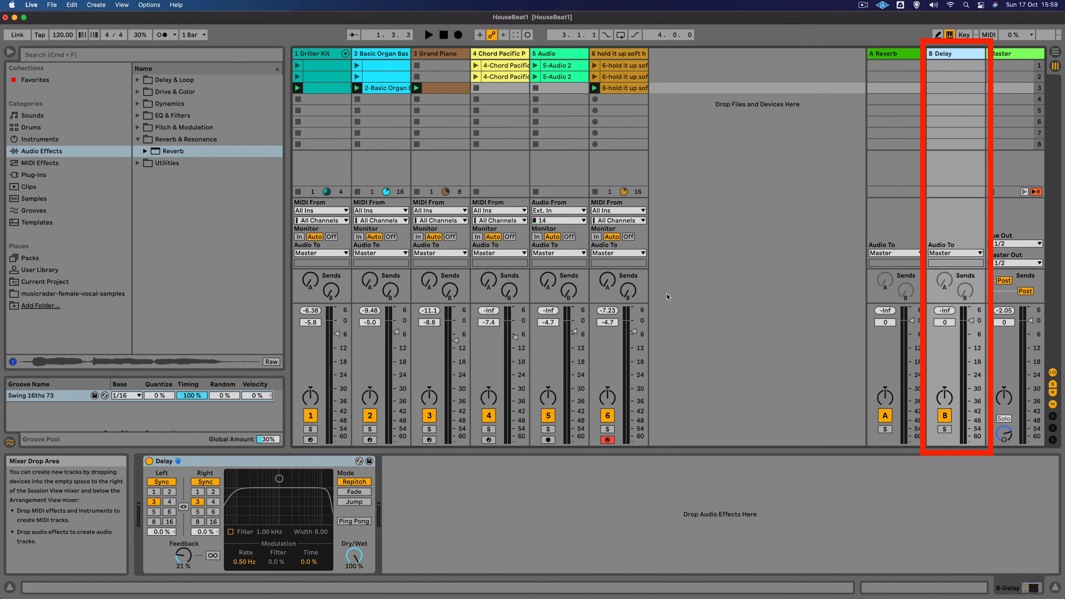
# - Solo track 6 and raise its send B to the Delay return track
pyautogui.click(608, 429)
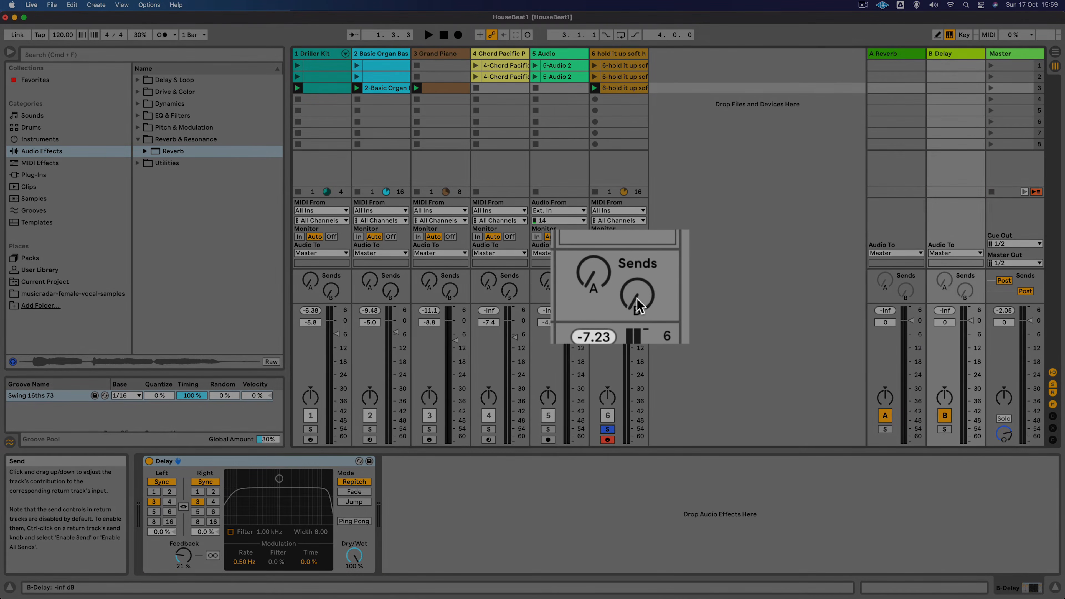
pyautogui.press('space')
pyautogui.moveTo(628, 290); pyautogui.dragTo(628, 237)
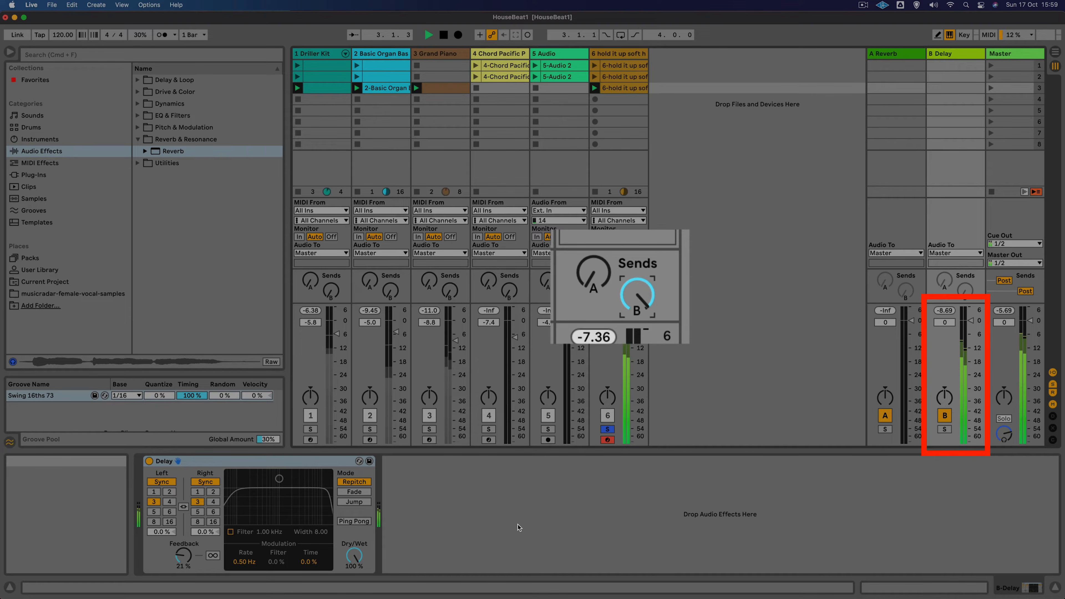
pyautogui.press('space')
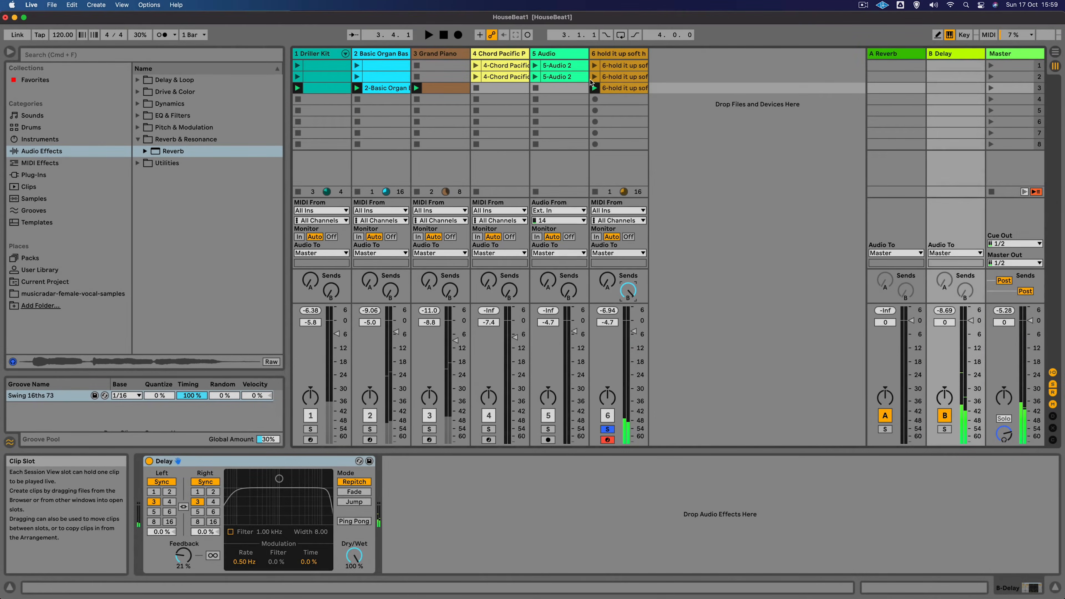
# - Switch off the Reverb device on track 6
pyautogui.click(615, 55)
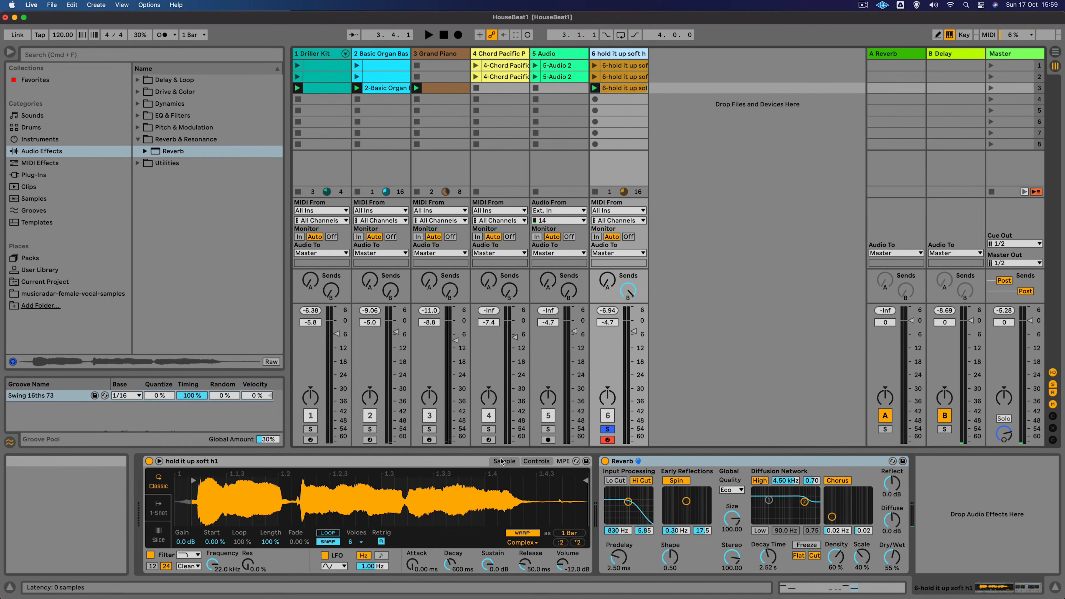
pyautogui.click(605, 461)
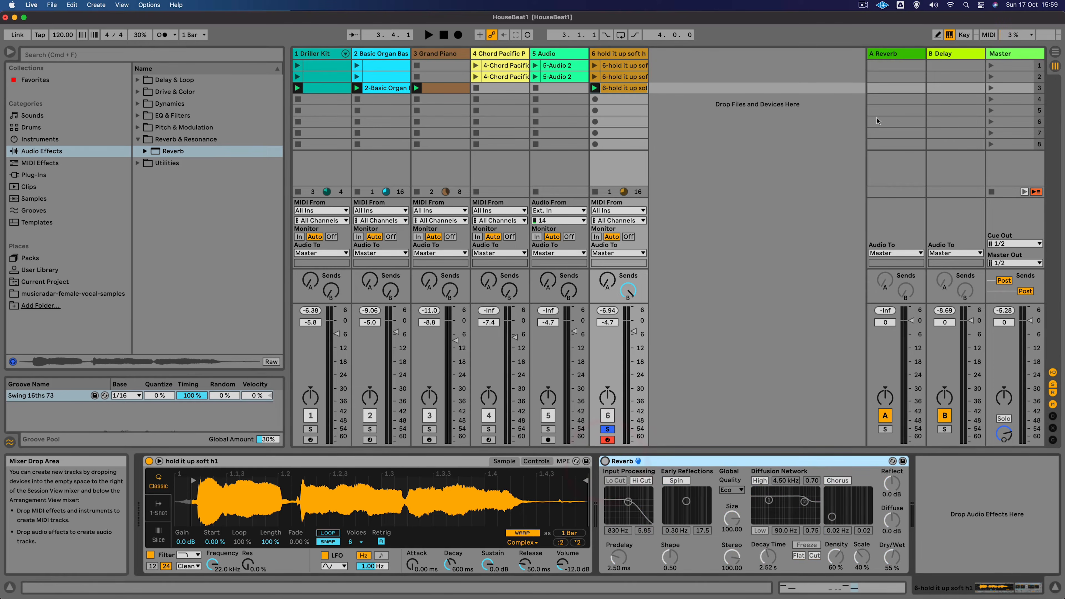
# - Raise the return Delay's Feedback to 38% and set both Left and Right sync times to 4
pyautogui.click(947, 54)
pyautogui.press('space')
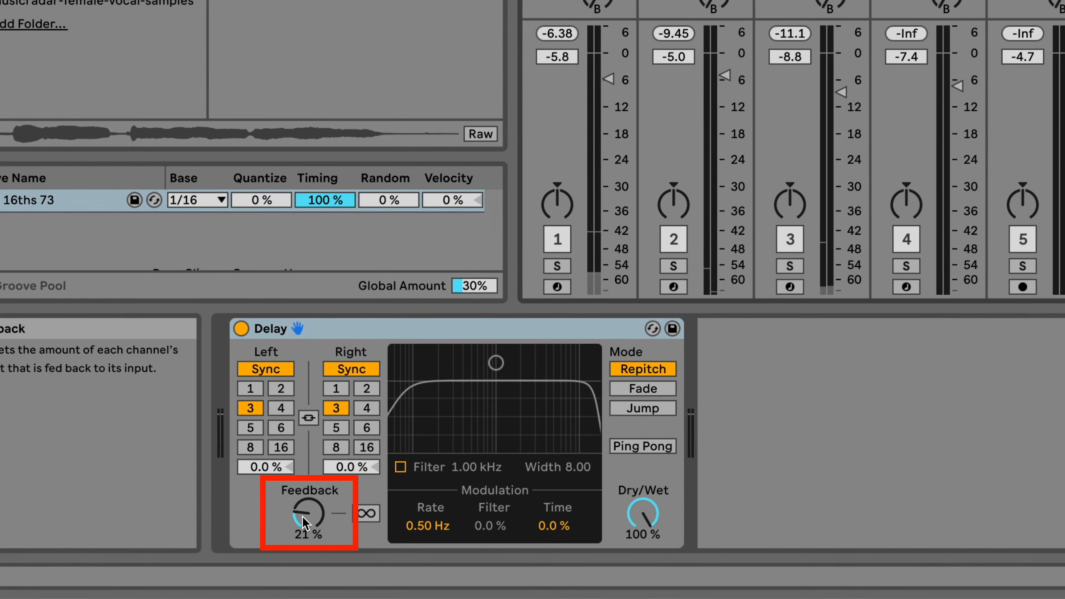
pyautogui.click(304, 522)
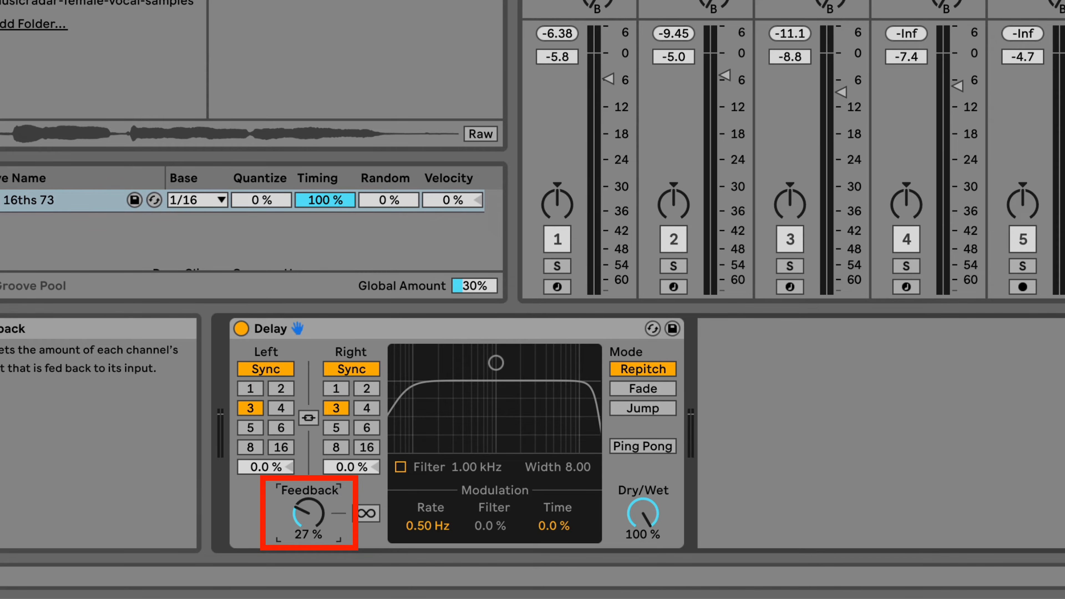
pyautogui.moveTo(308, 512); pyautogui.dragTo(308, 502)
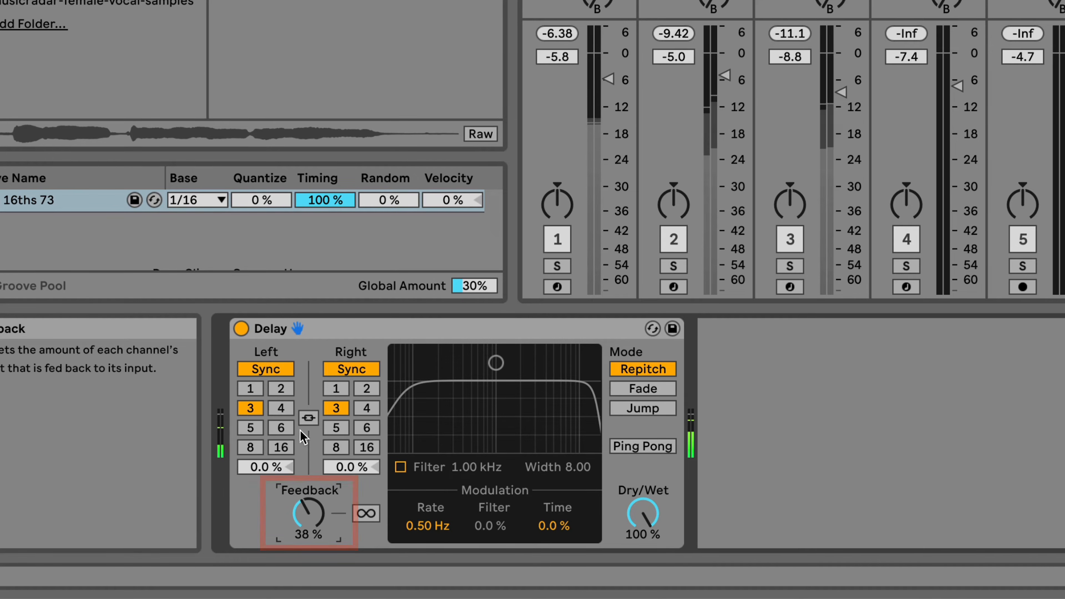
pyautogui.click(280, 408)
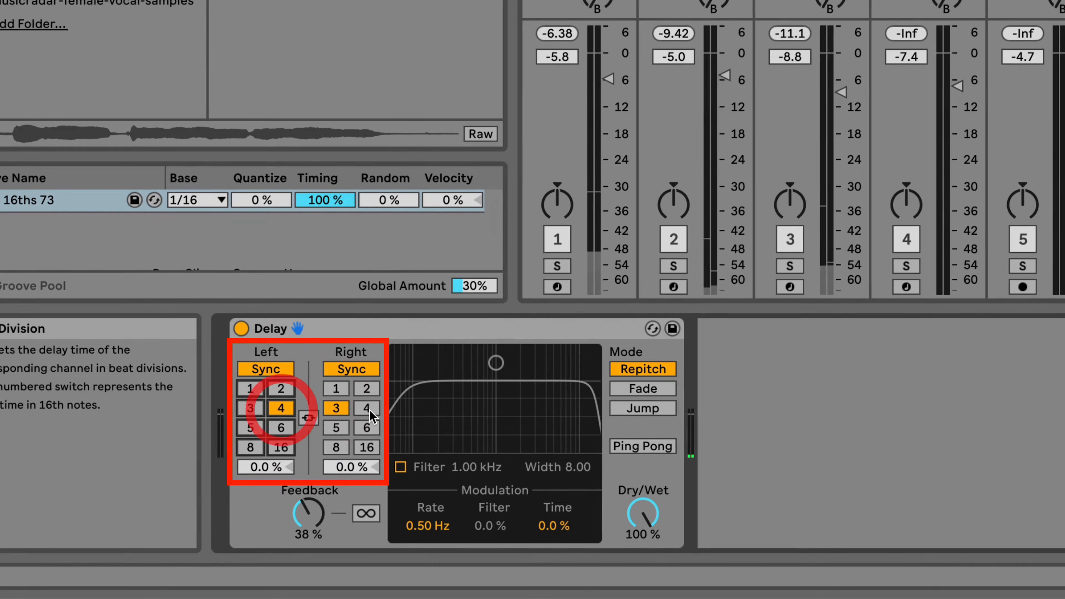
pyautogui.click(368, 408)
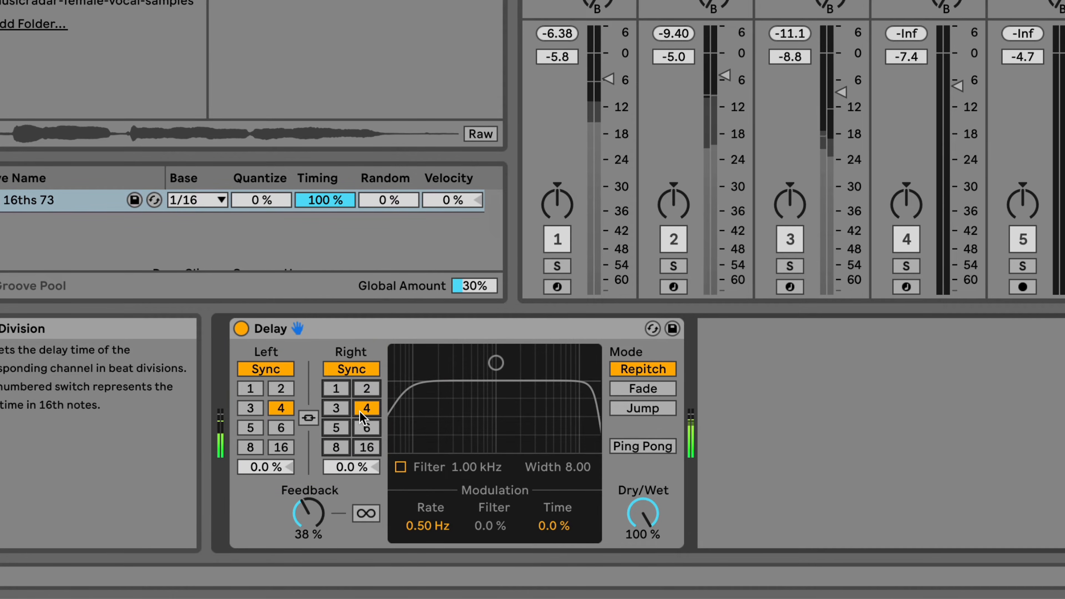
# - Enable the Delay's filter and set it to about 7.22 kHz with a width of about 5.98
pyautogui.click(496, 366)
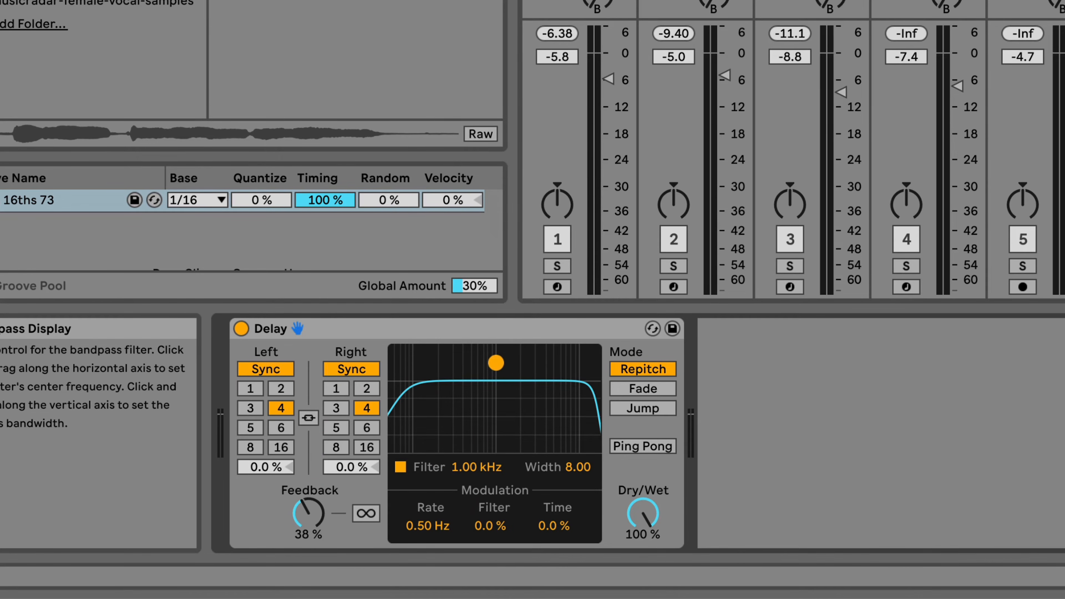
pyautogui.moveTo(496, 362); pyautogui.dragTo(562, 385)
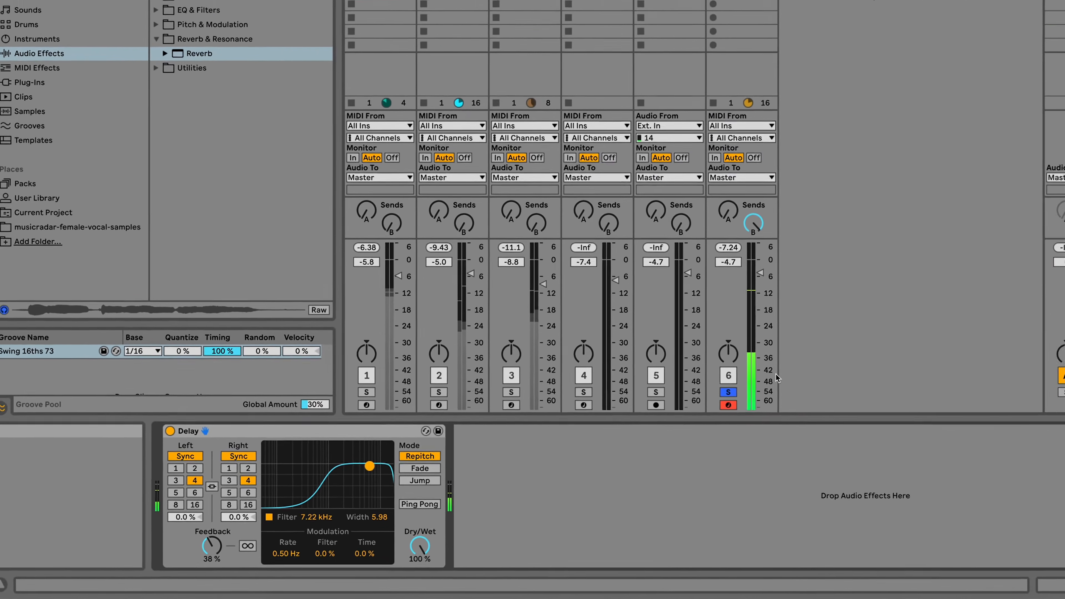
# - Unsolo track 6 and launch scene 1 to play the full mix
pyautogui.click(614, 54)
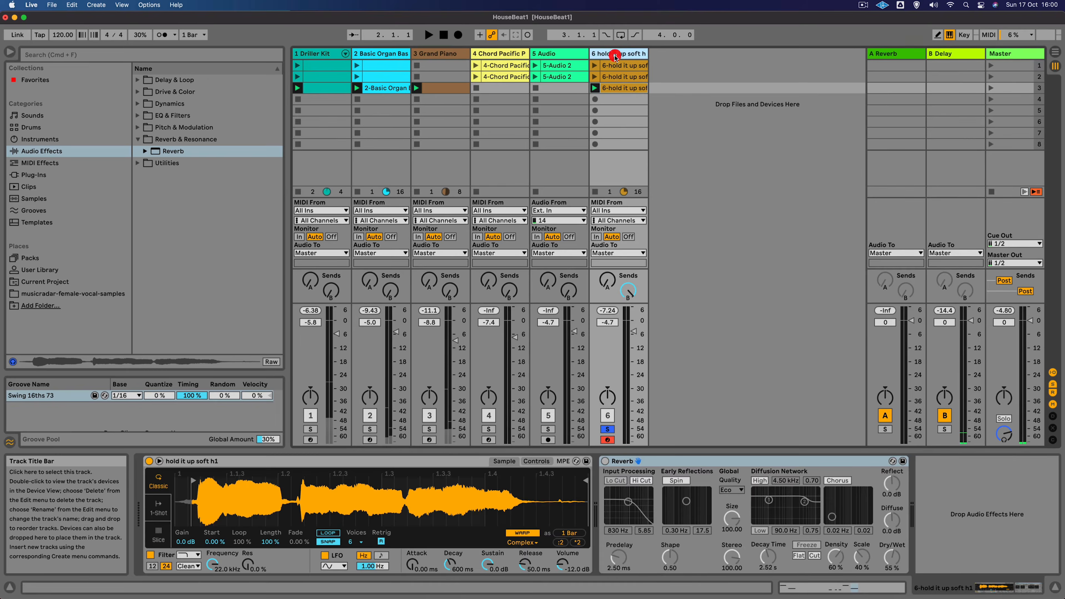
pyautogui.click(607, 429)
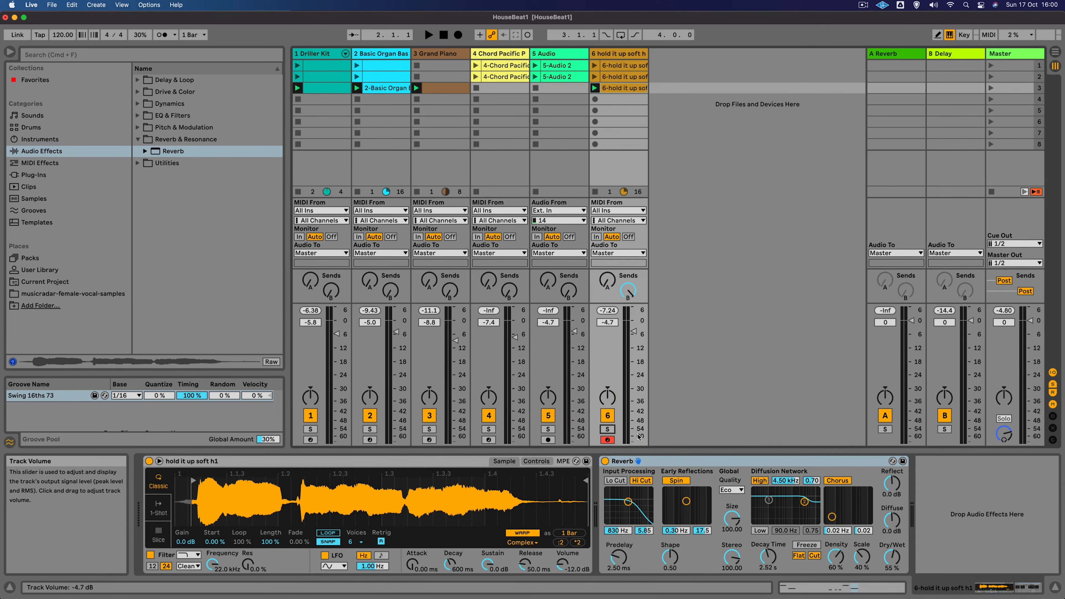
pyautogui.press('space')
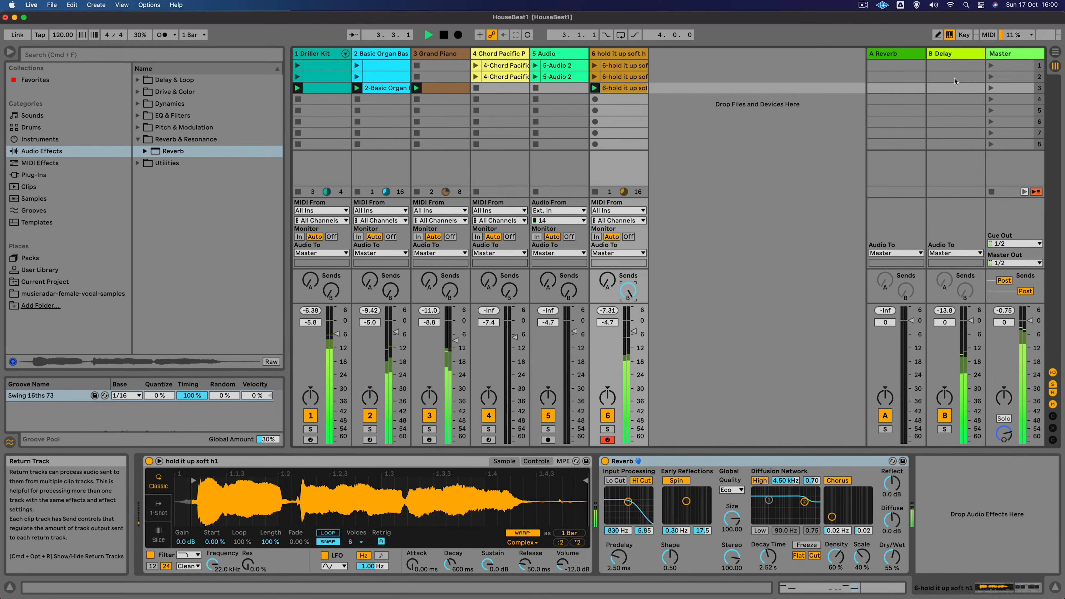
pyautogui.click(988, 66)
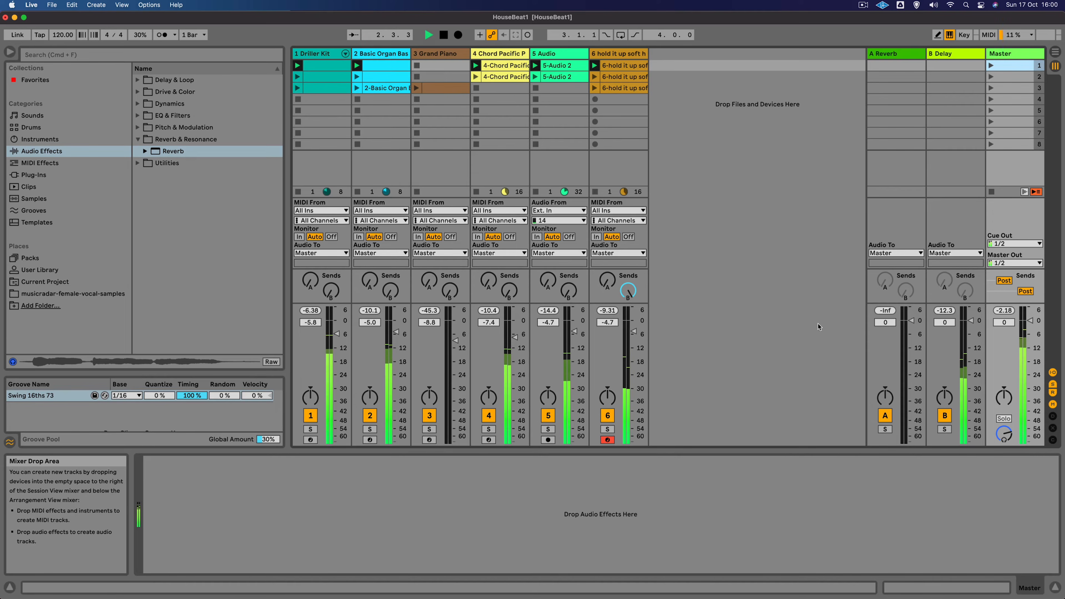
# - Stop playback and rename track 5 as Minilogue
pyautogui.press('space')
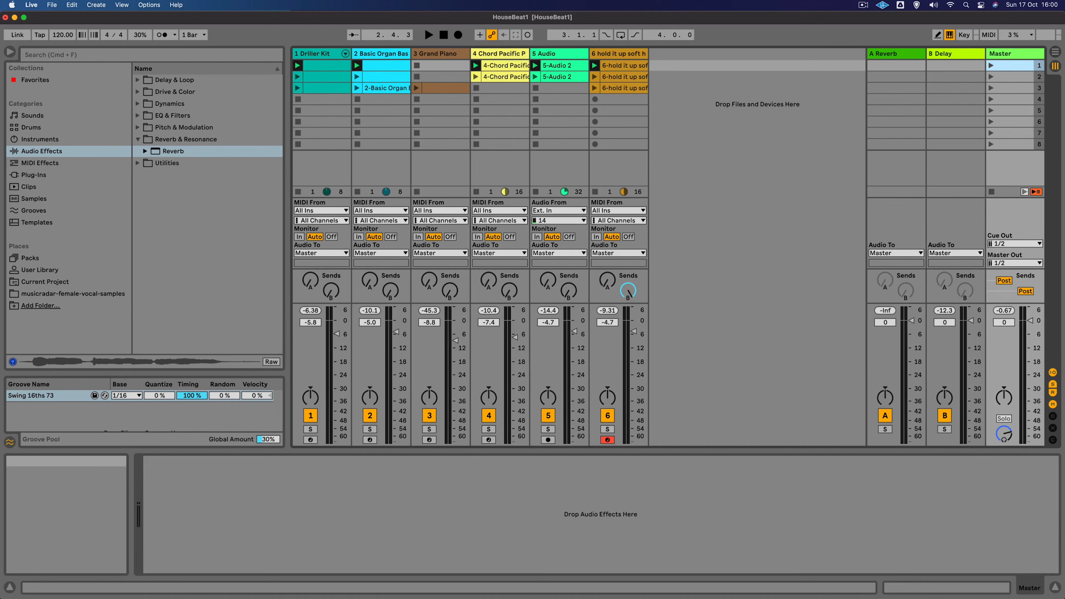
pyautogui.click(552, 55)
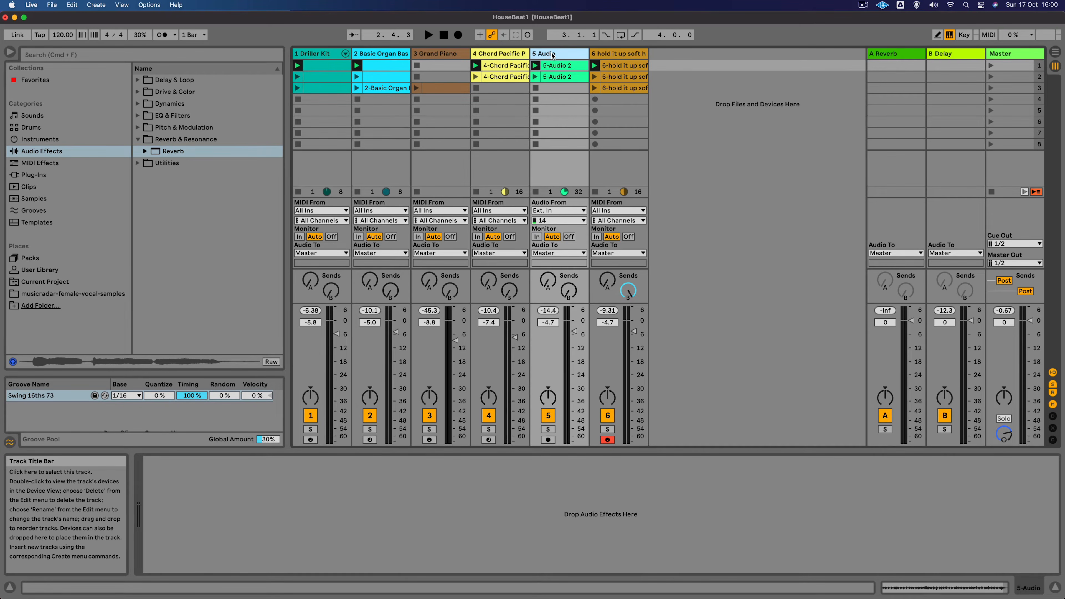
pyautogui.click(551, 55)
pyautogui.press('super+r')
pyautogui.write('Minilog')
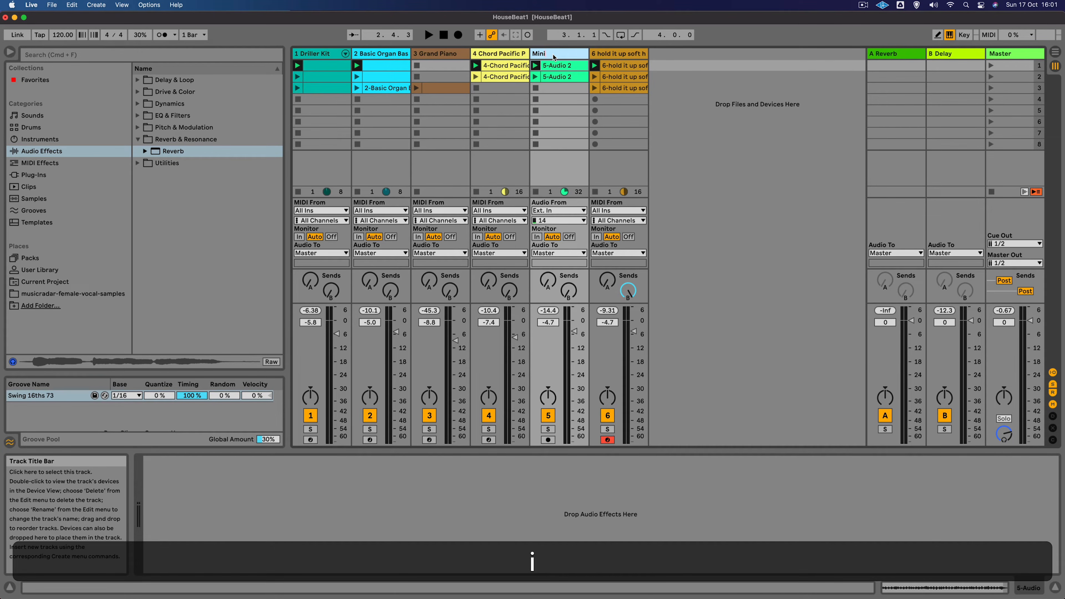
pyautogui.press('Return')
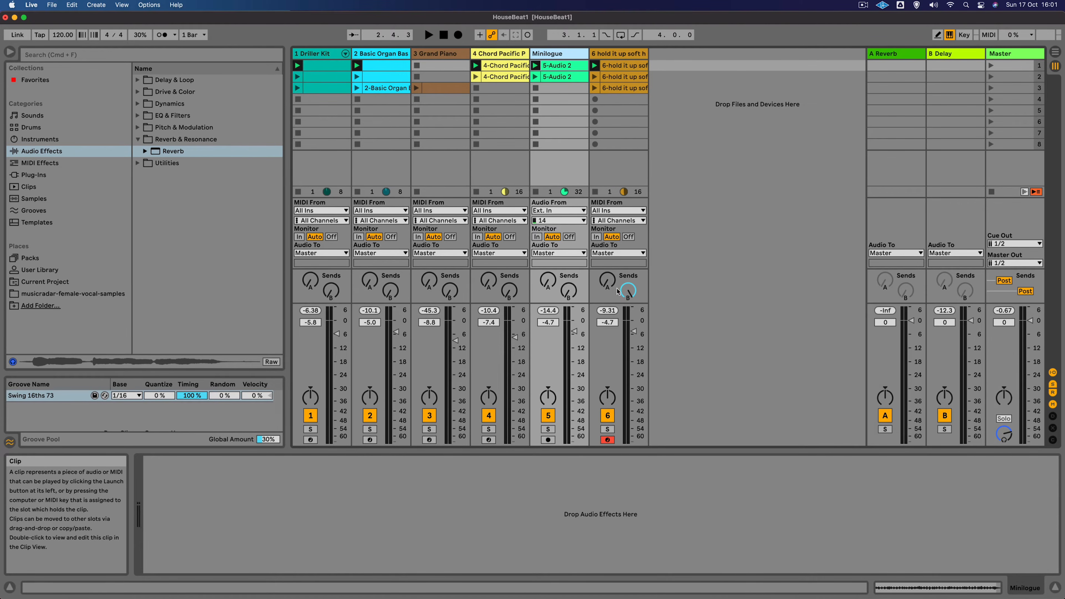
# - Solo the Minilogue track and raise its send B to the Delay return while it plays
pyautogui.click(548, 428)
pyautogui.press('space')
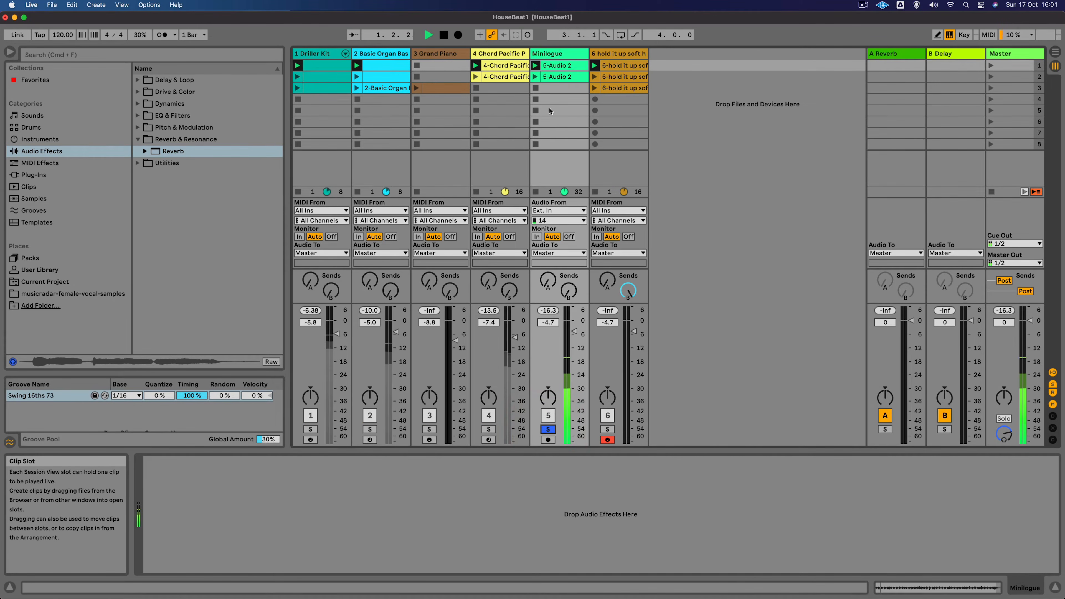
pyautogui.click(562, 52)
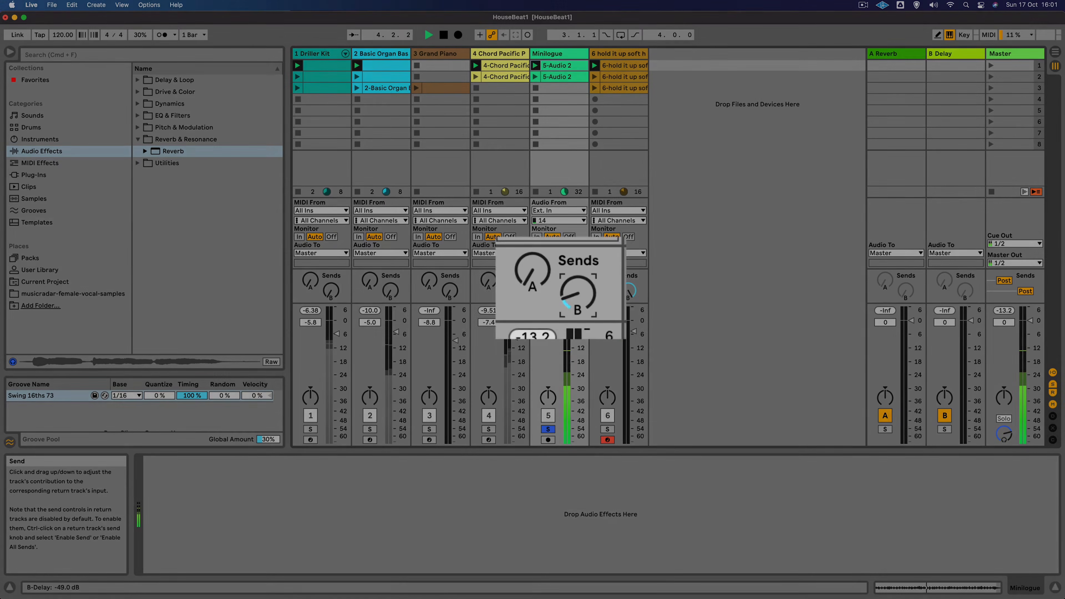
pyautogui.moveTo(569, 295); pyautogui.dragTo(569, 266)
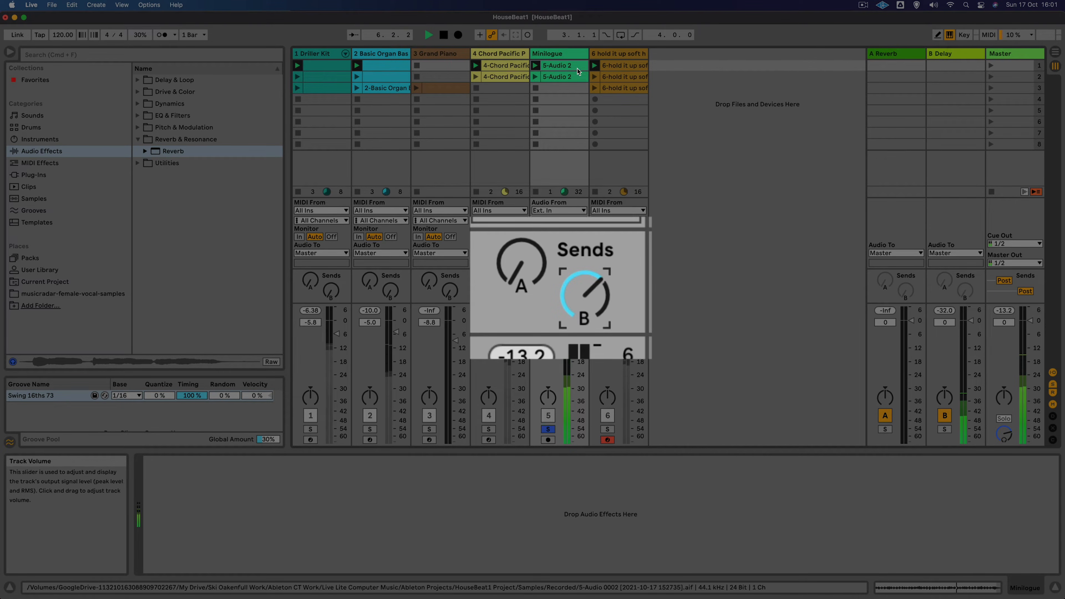
pyautogui.click(559, 53)
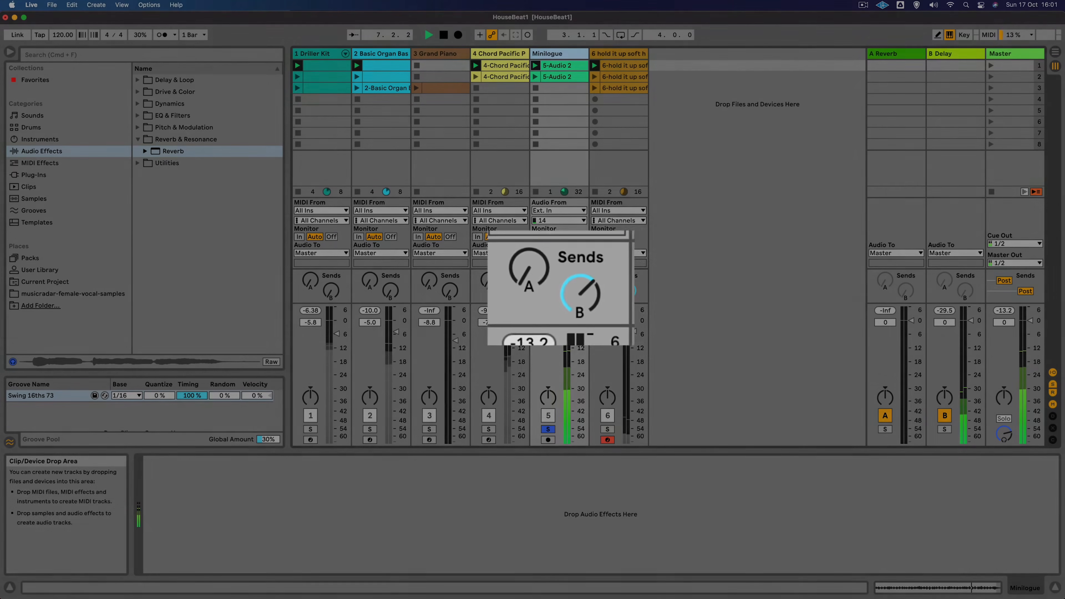
pyautogui.press('space')
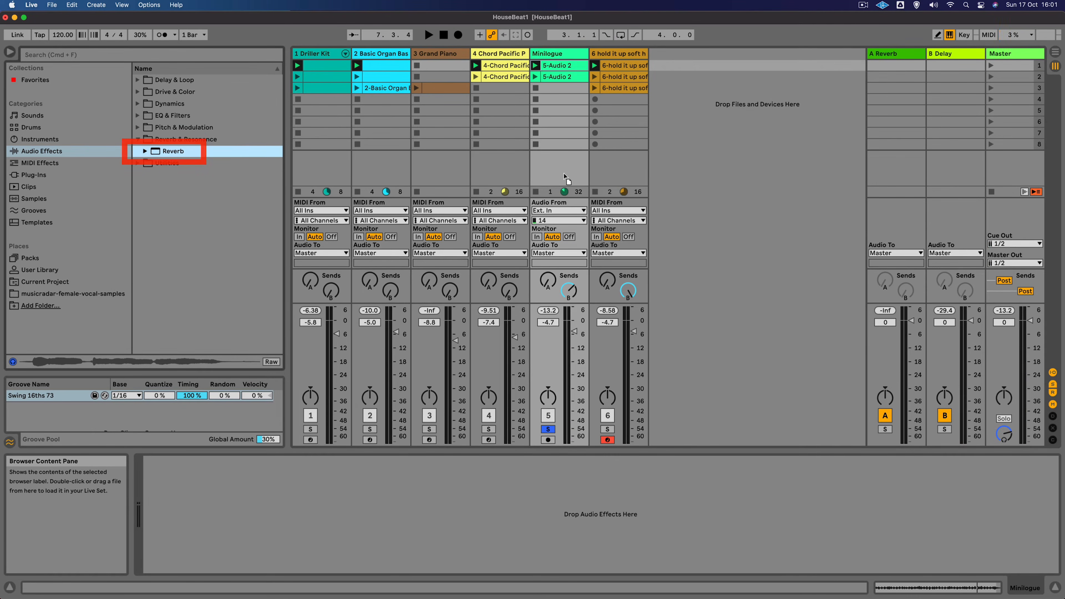
# - Add a Reverb device to the Minilogue track and set its Dry/Wet to 31%
pyautogui.moveTo(156, 155); pyautogui.dragTo(564, 173)
pyautogui.press('space')
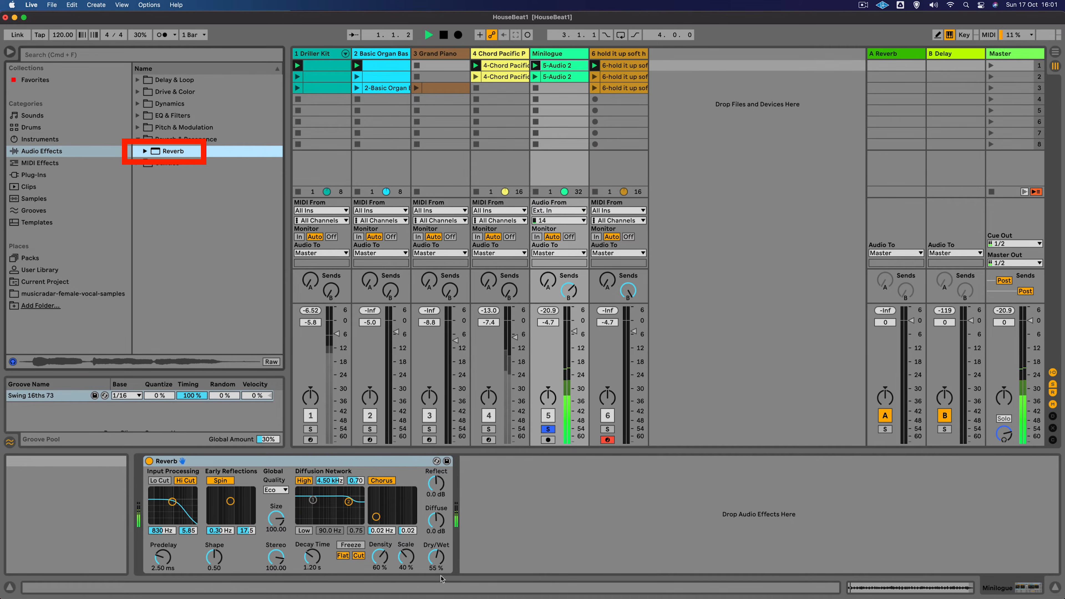
pyautogui.moveTo(436, 557); pyautogui.dragTo(436, 573)
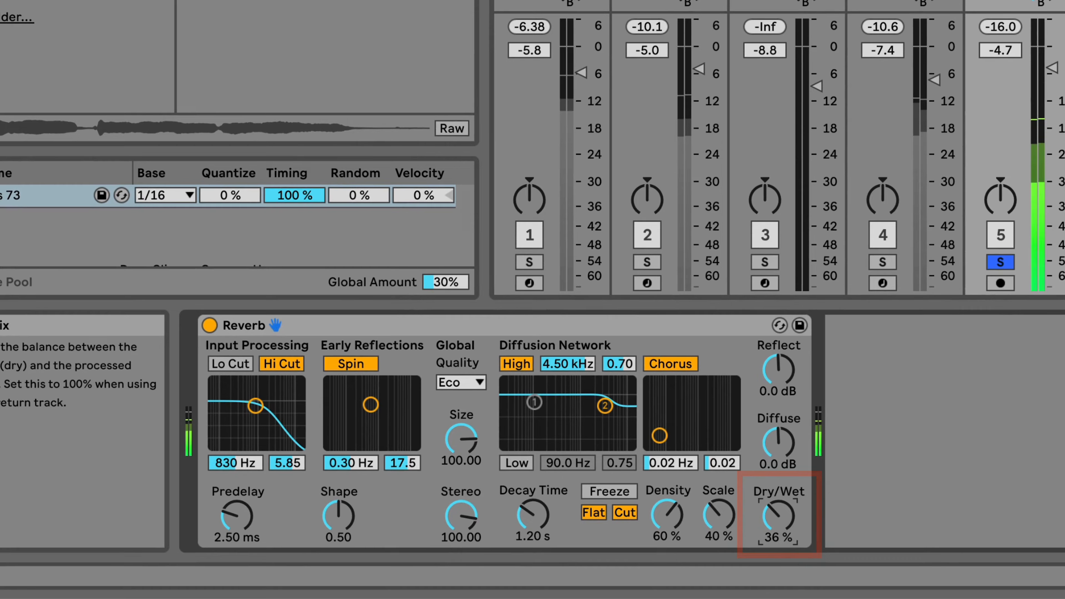
pyautogui.moveTo(777, 516); pyautogui.dragTo(777, 521)
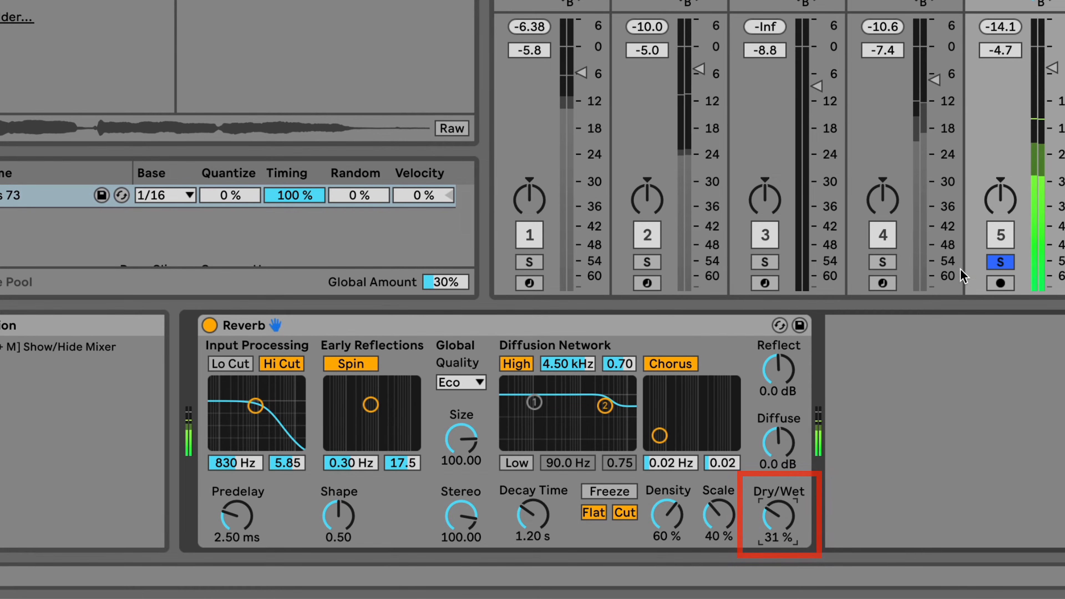
# - Unsolo the Minilogue track and play the full mix
pyautogui.click(1000, 262)
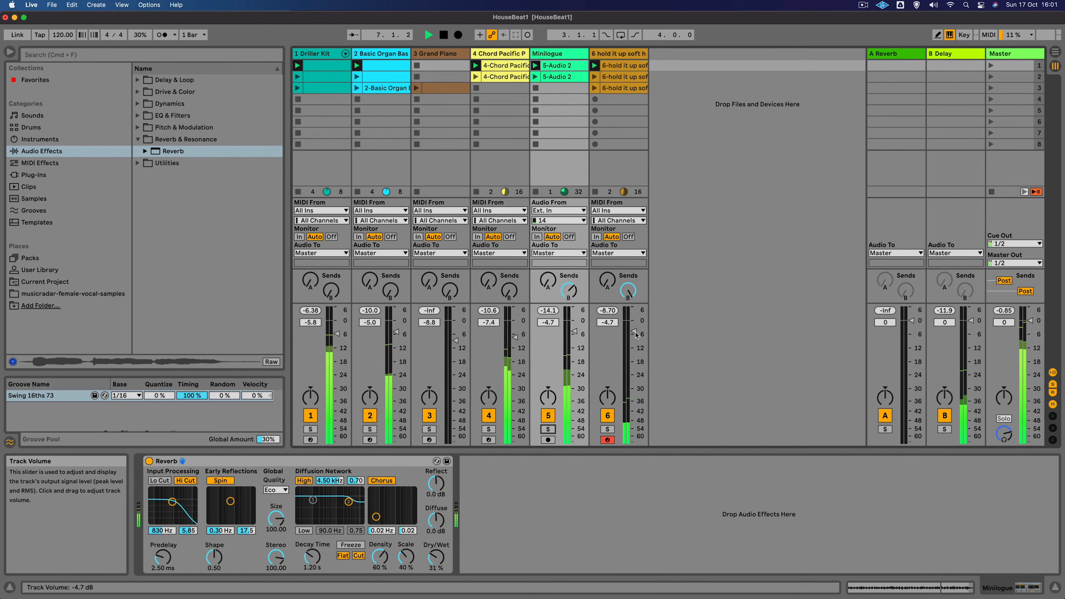
pyautogui.press('space')
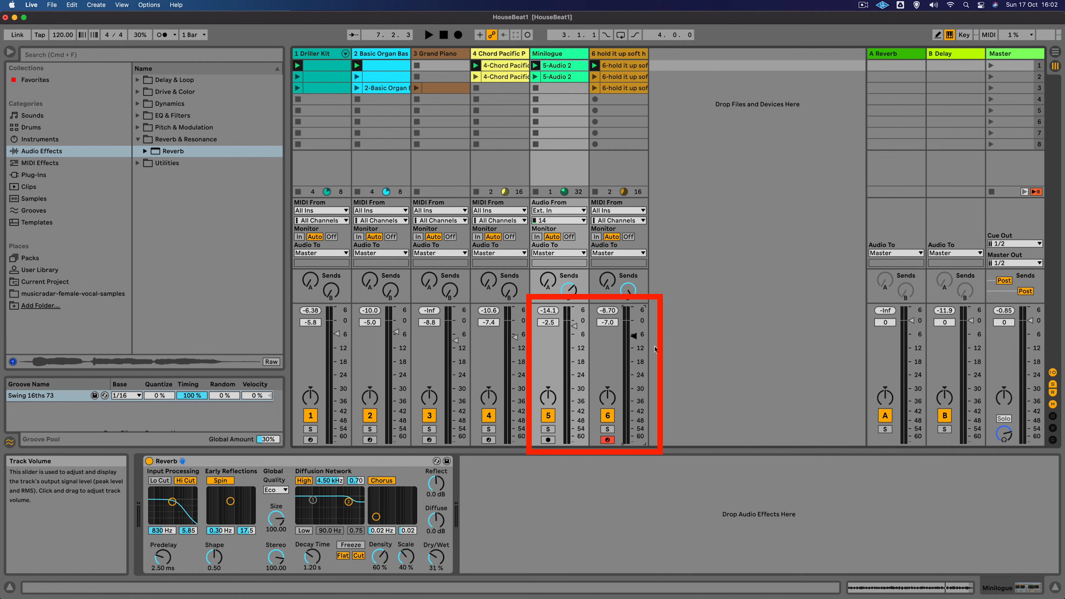
pyautogui.press('space')
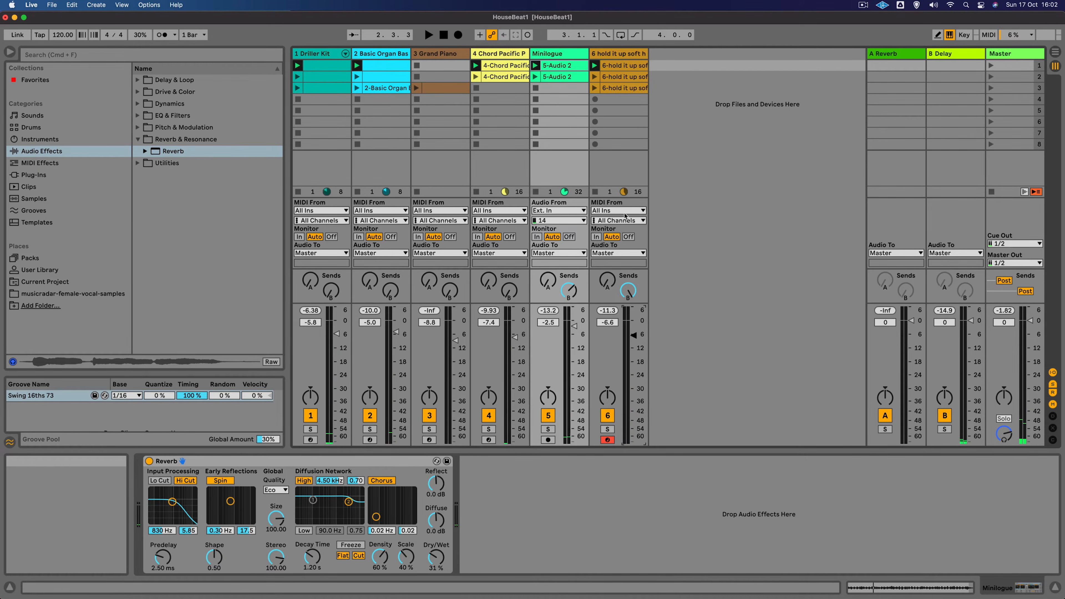
# - Select the Driller Kit track, solo it and start playback
pyautogui.click(318, 54)
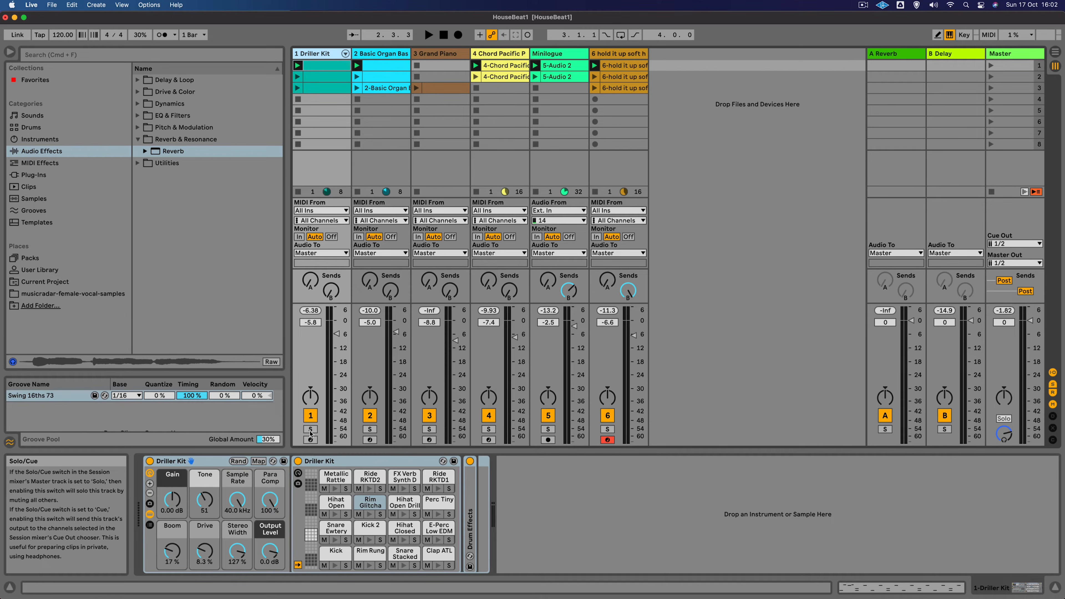
pyautogui.click(310, 429)
pyautogui.press('space')
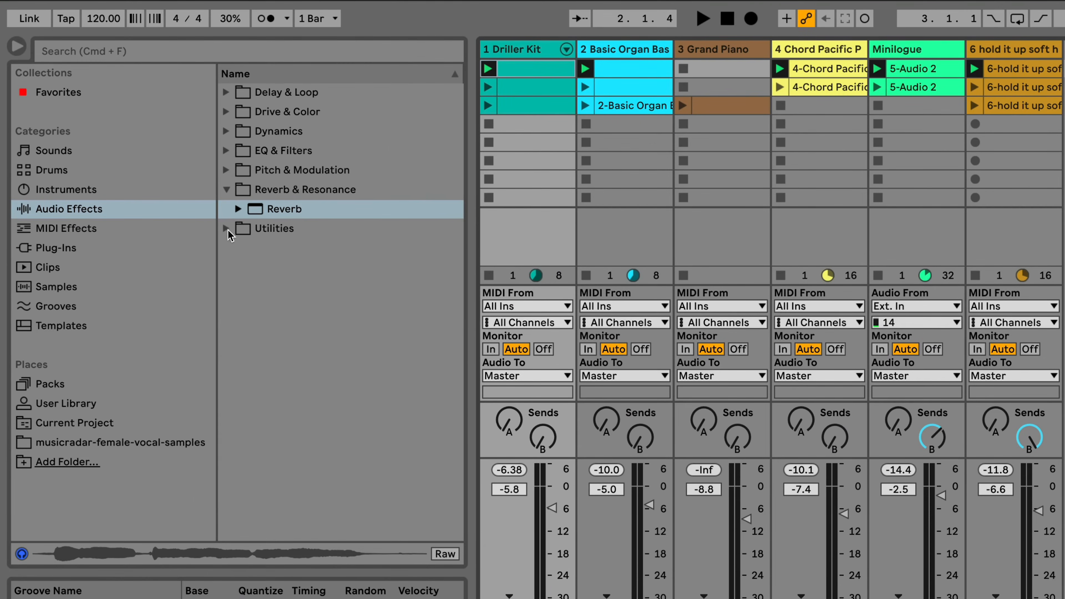
# - Load the Drums Punchy rack from Utilities > Audio Effect Rack > Mixing & Mastering onto the Driller Kit track
pyautogui.click(225, 228)
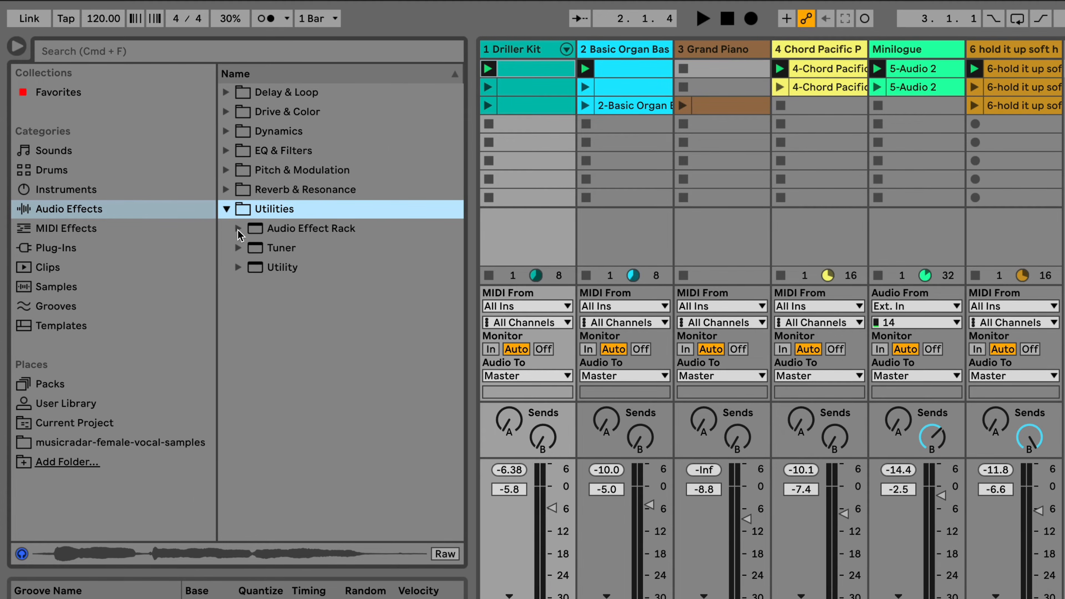
pyautogui.click(238, 228)
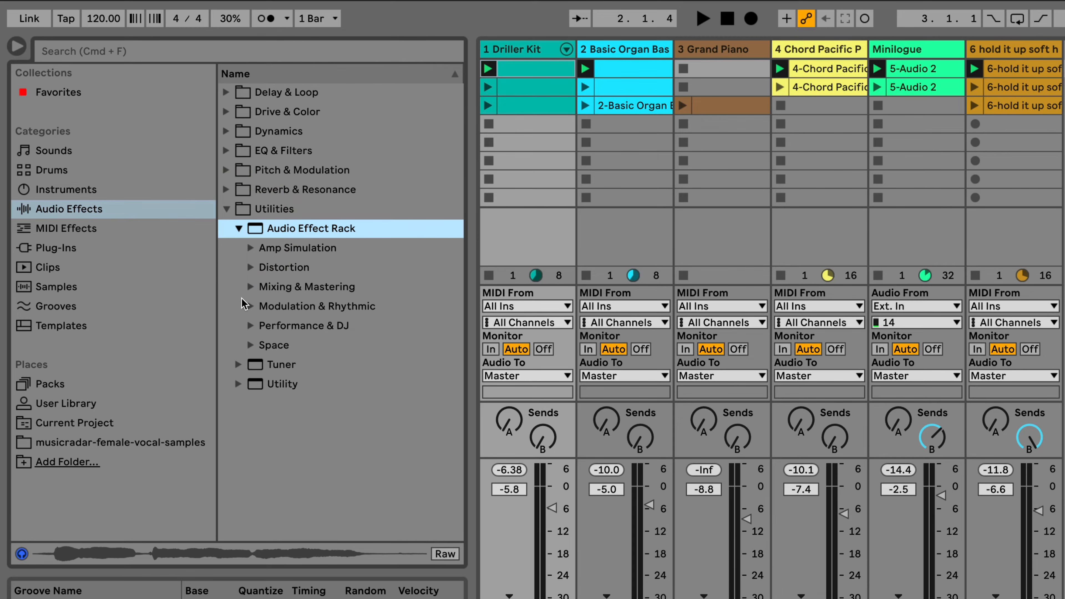
pyautogui.click(249, 287)
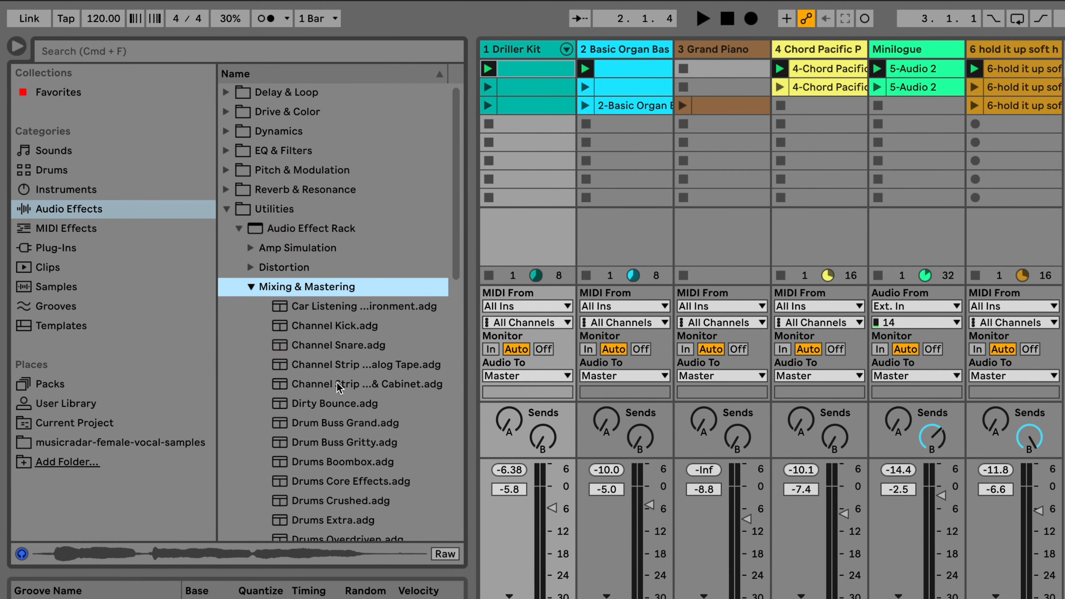
pyautogui.scroll(-3, 341, 390)
pyautogui.scroll(-1, 348, 385)
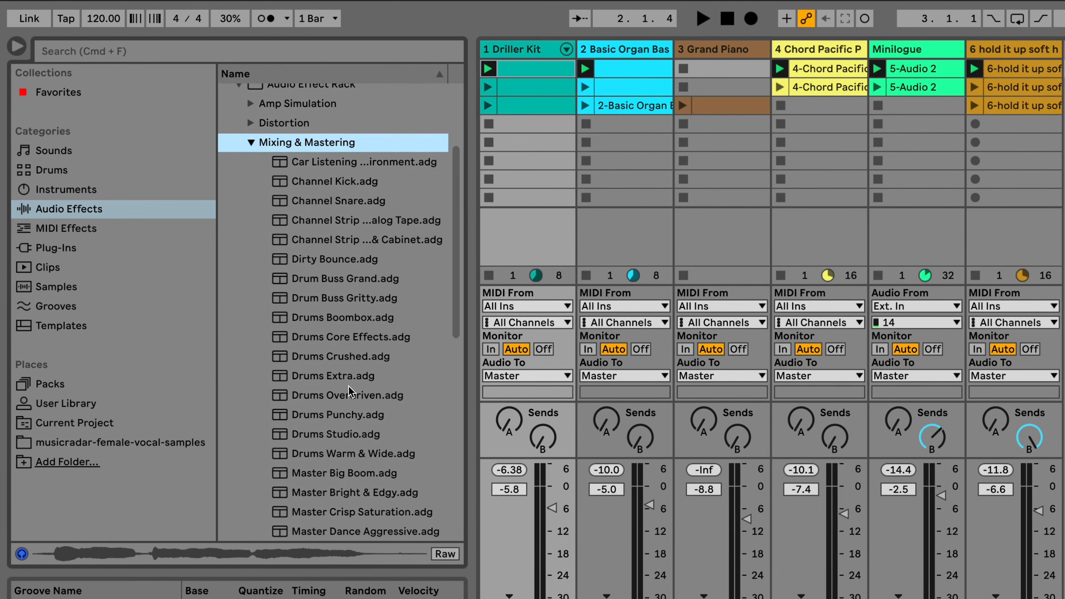
pyautogui.scroll(1, 334, 421)
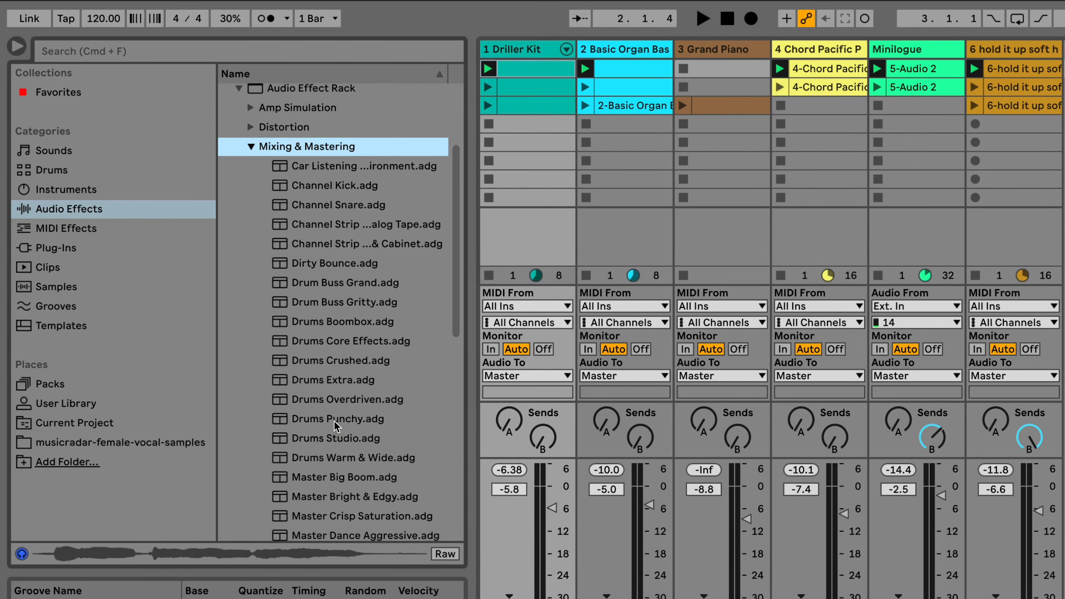
pyautogui.scroll(1, 339, 421)
pyautogui.click(343, 422)
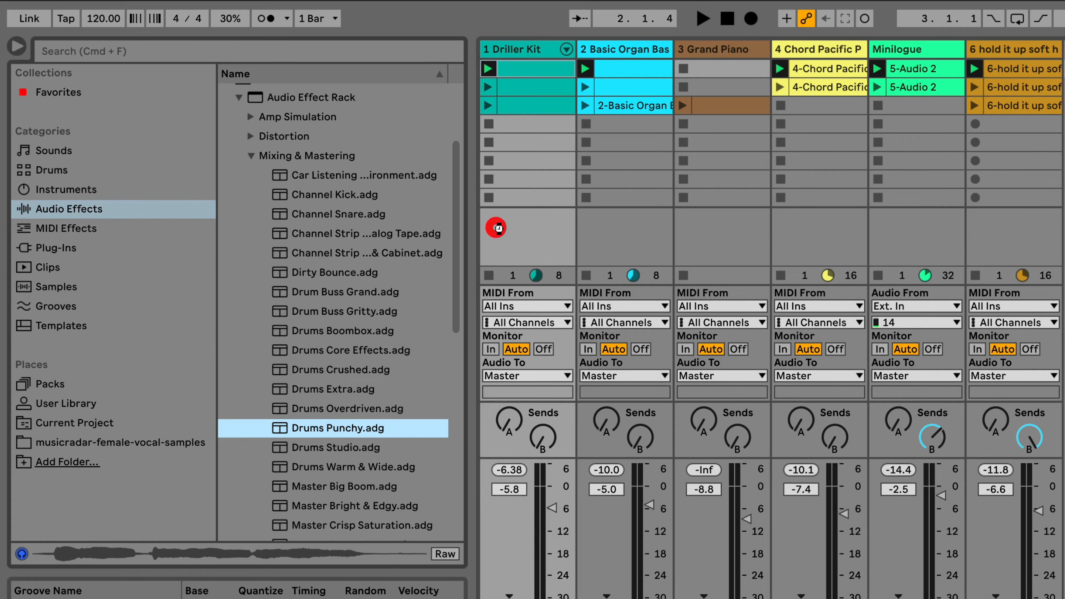
pyautogui.moveTo(495, 227); pyautogui.dragTo(498, 227)
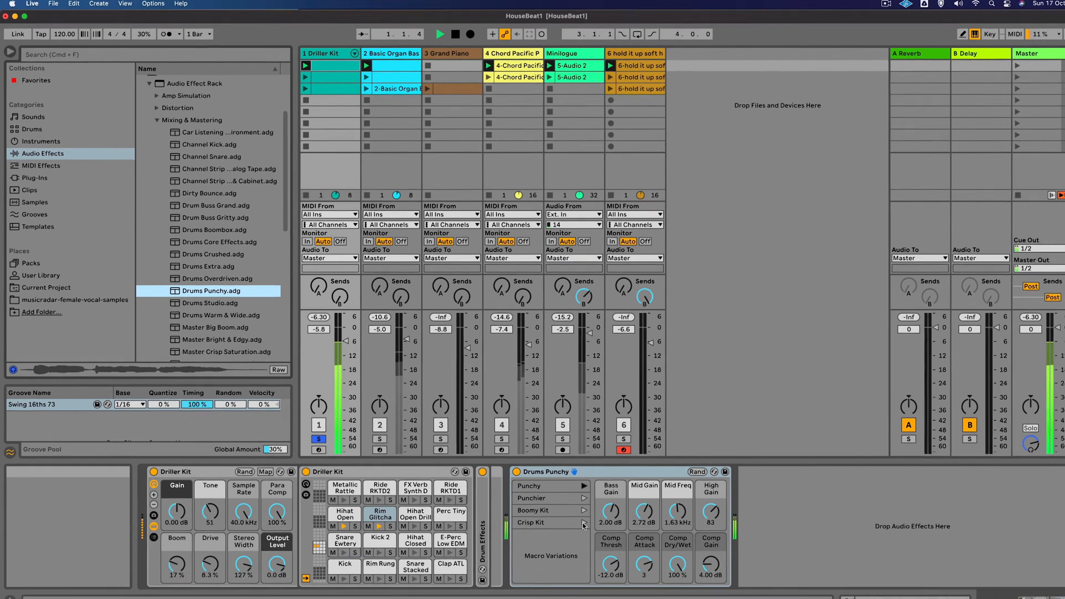
# - Pick the Punchy macro variation and toggle the Drums Punchy device to compare the sound
pyautogui.click(516, 471)
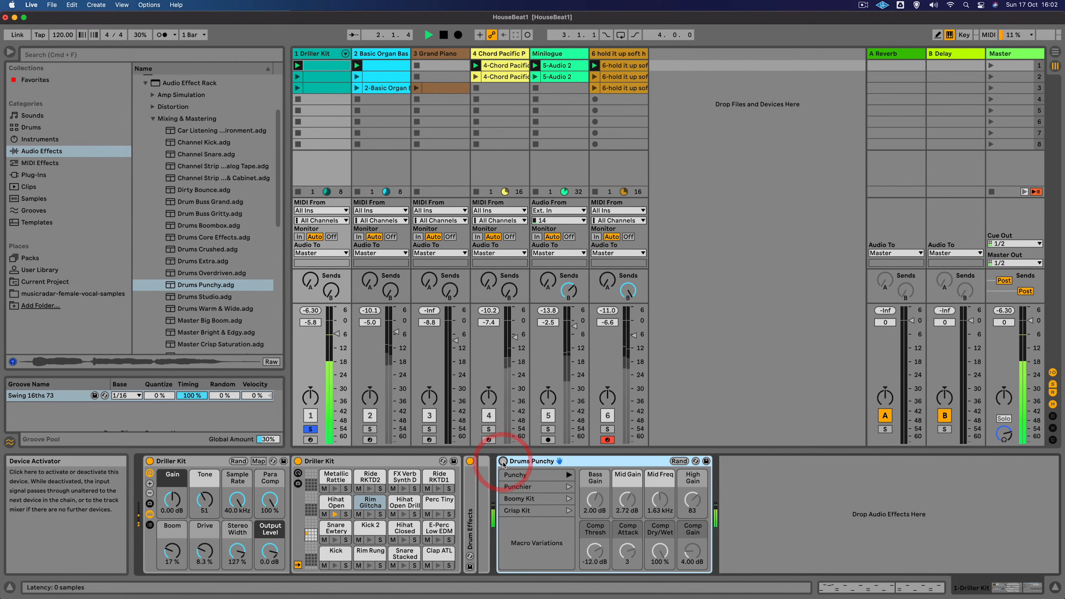
pyautogui.click(503, 462)
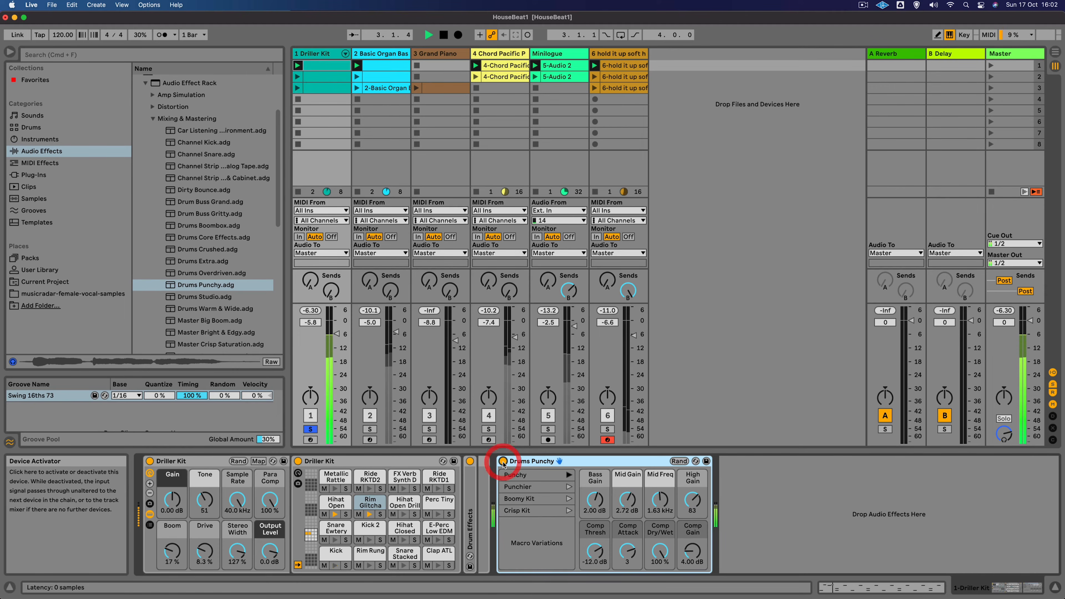
# - Unsolo the Driller Kit track and launch scene 2
pyautogui.click(310, 429)
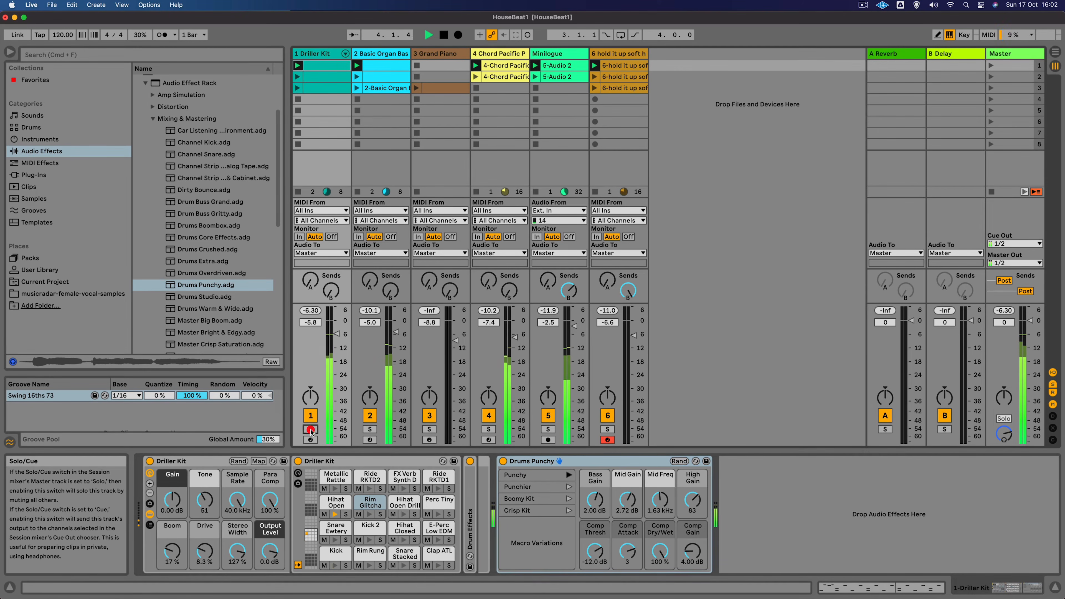
pyautogui.click(990, 76)
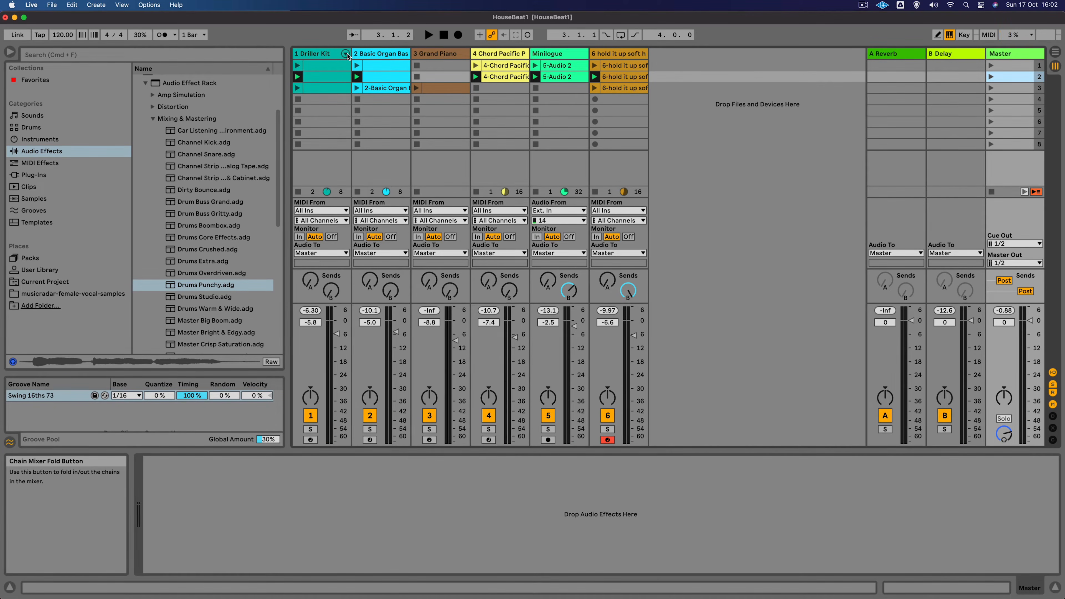
pyautogui.press('space')
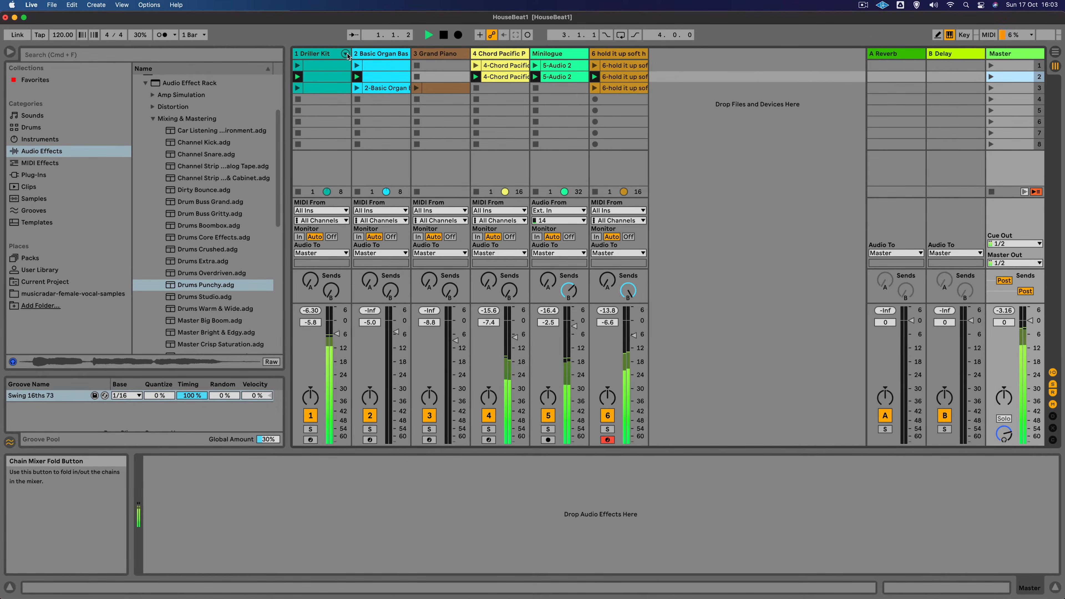
# - Solo the Driller Kit track again and expand its drum rack chains in the mixer
pyautogui.click(311, 430)
pyautogui.press('space')
pyautogui.click(345, 53)
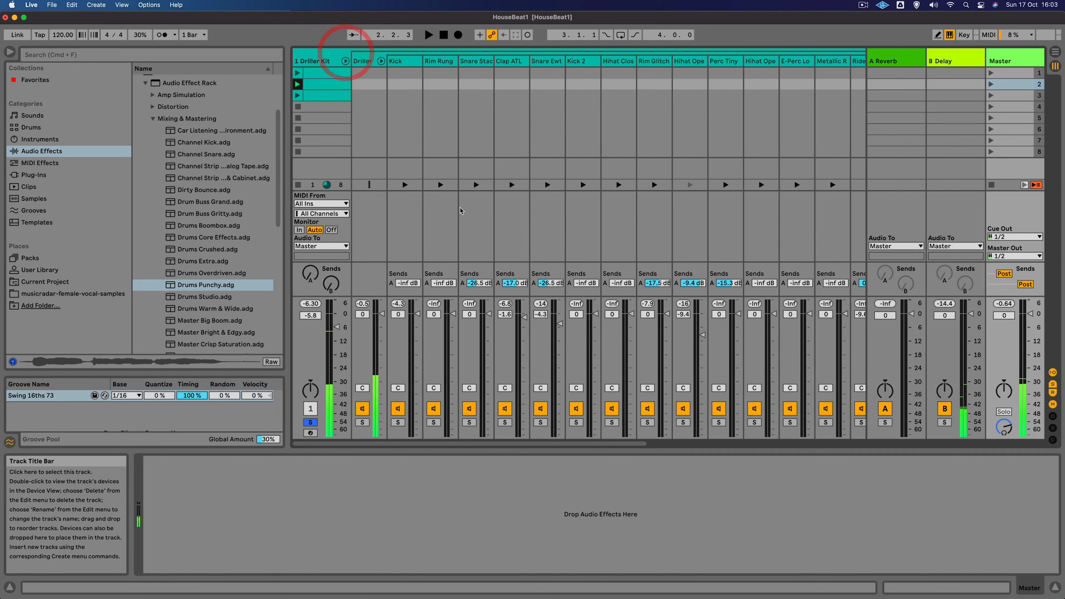
pyautogui.press('space')
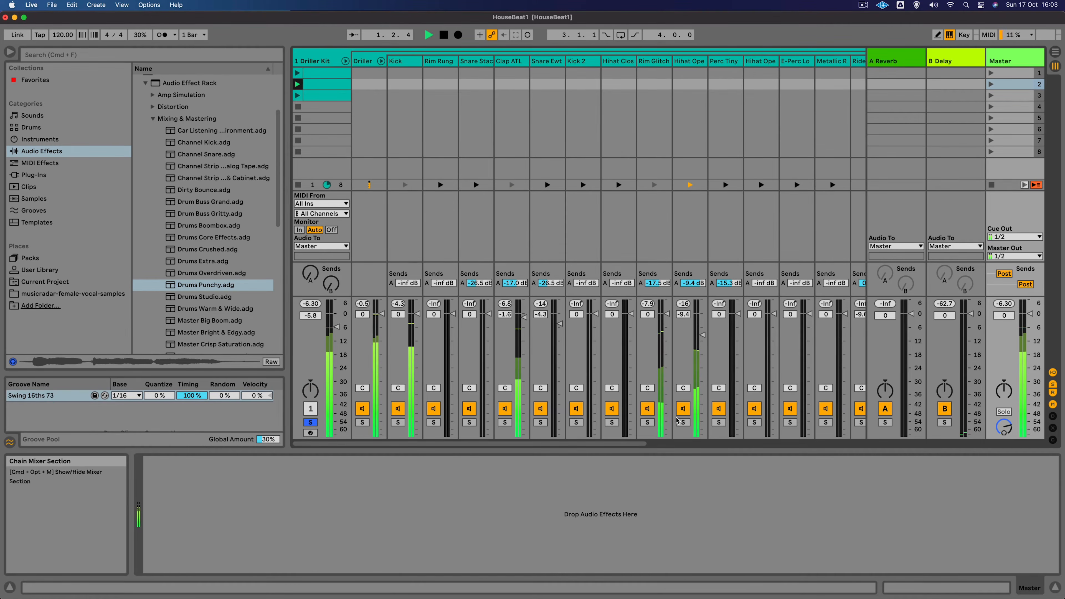
# - Lower the Hihat Open chain volume to about -11 dB and fold the drum chains back
pyautogui.click(681, 422)
pyautogui.click(683, 422)
pyautogui.click(695, 422)
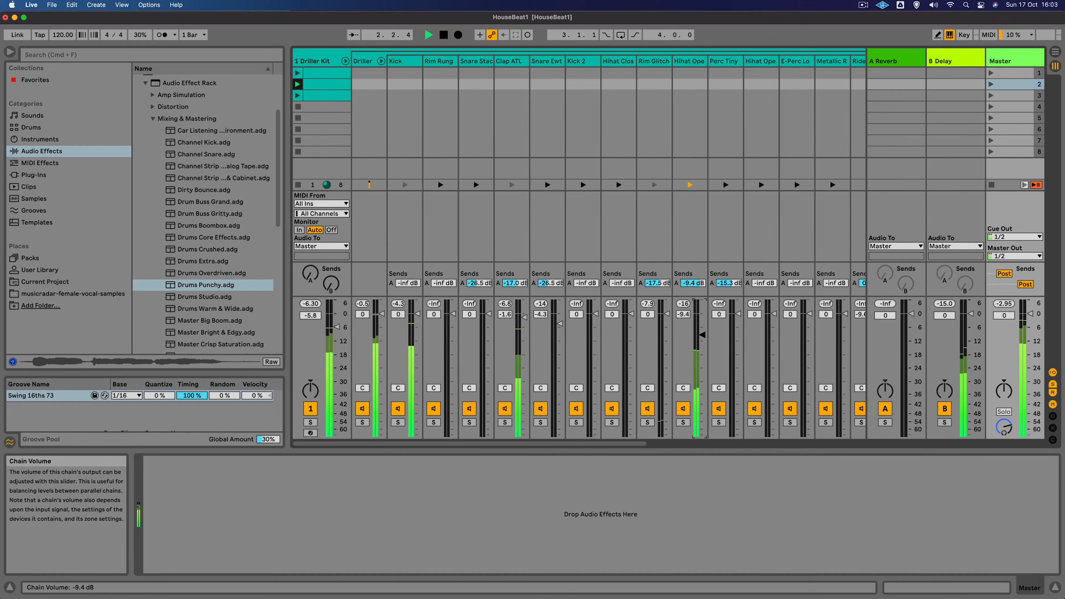
pyautogui.moveTo(702, 335); pyautogui.dragTo(702, 338)
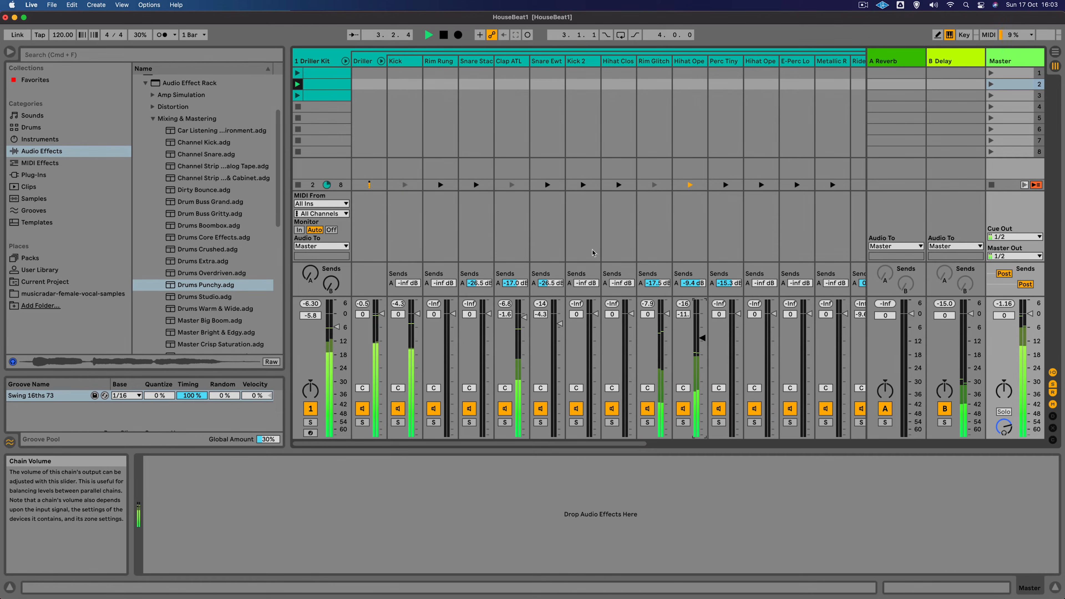
pyautogui.click(344, 61)
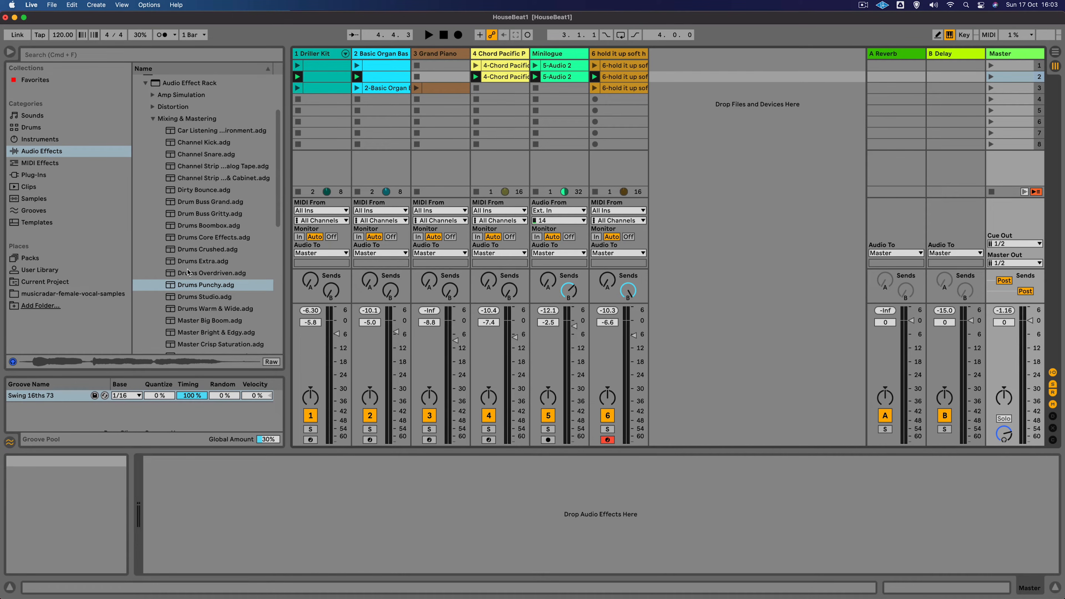
# - Load the Master Punchy Dance rack from the Mixing & Mastering effects onto the Master track
pyautogui.scroll(-10, 210, 270)
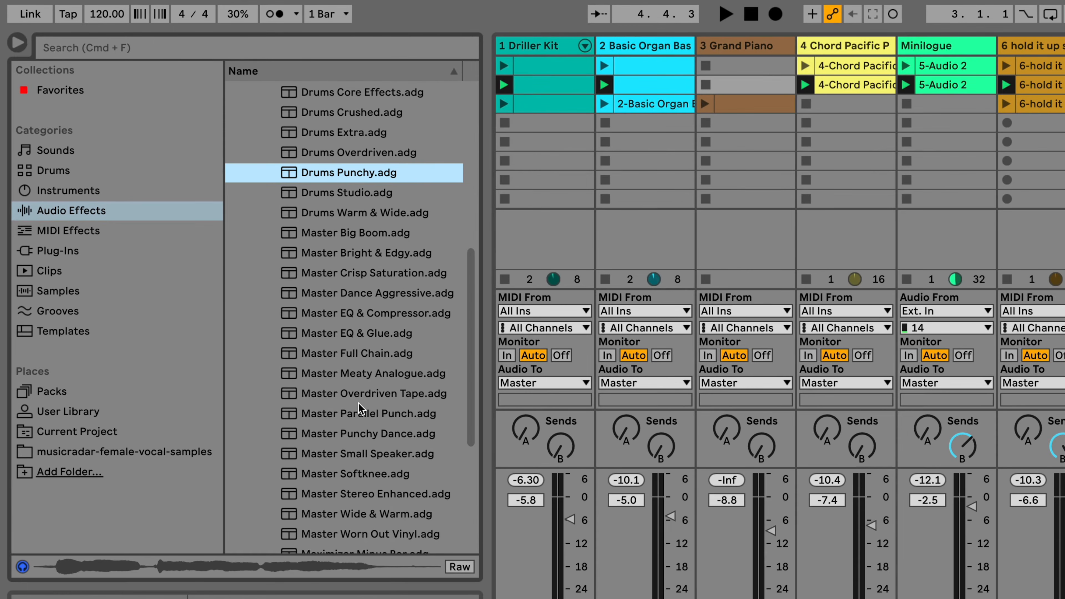
pyautogui.click(361, 434)
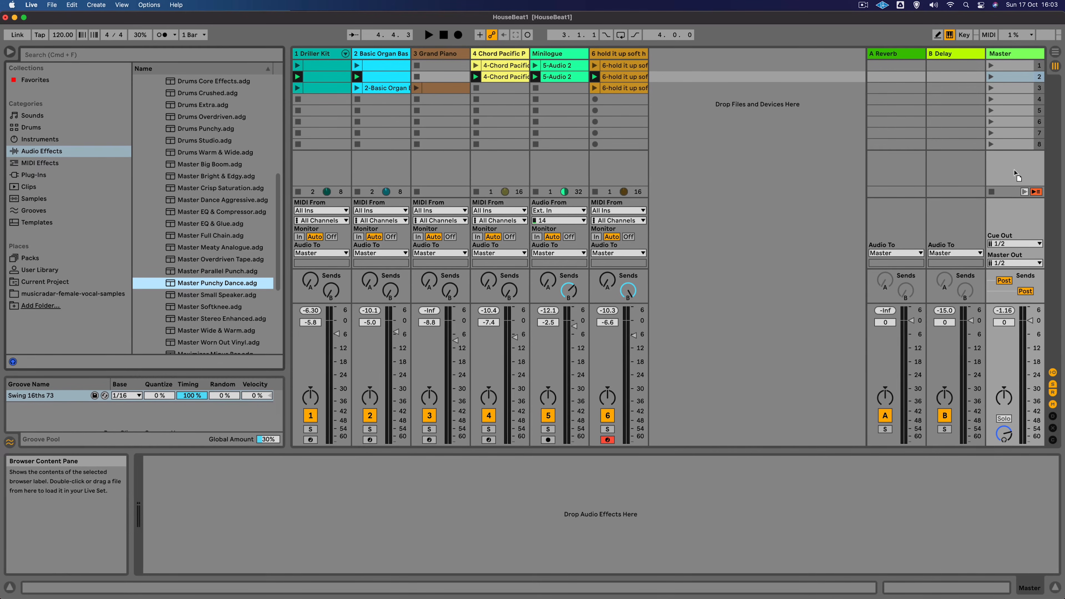
pyautogui.click(1020, 169)
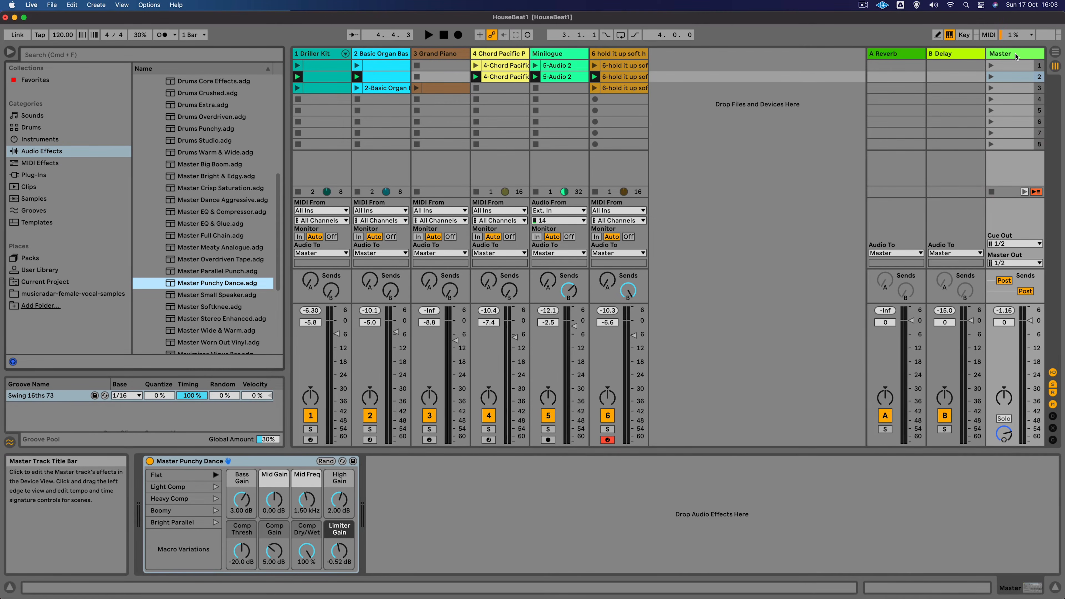
# - Play the set and switch the Master Punchy Dance device off and back on to compare the sound
pyautogui.press('space')
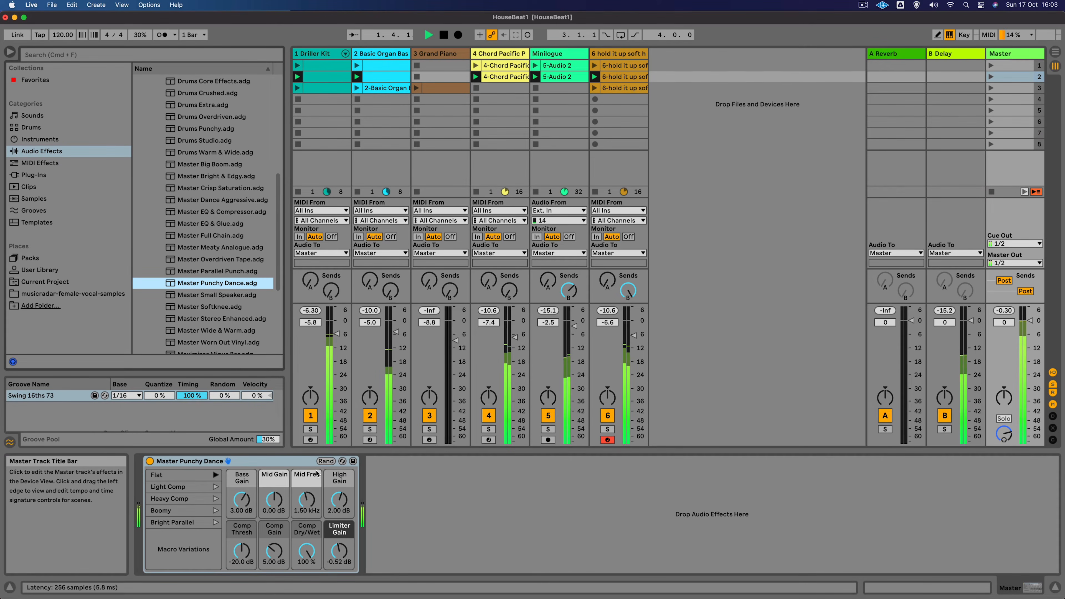
pyautogui.click(149, 460)
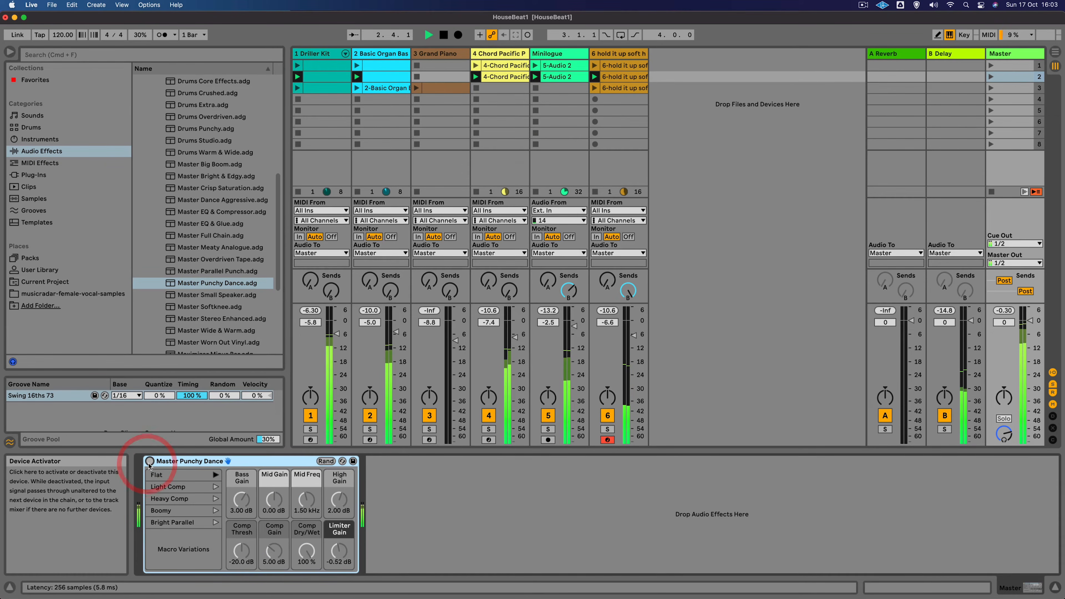
pyautogui.click(150, 461)
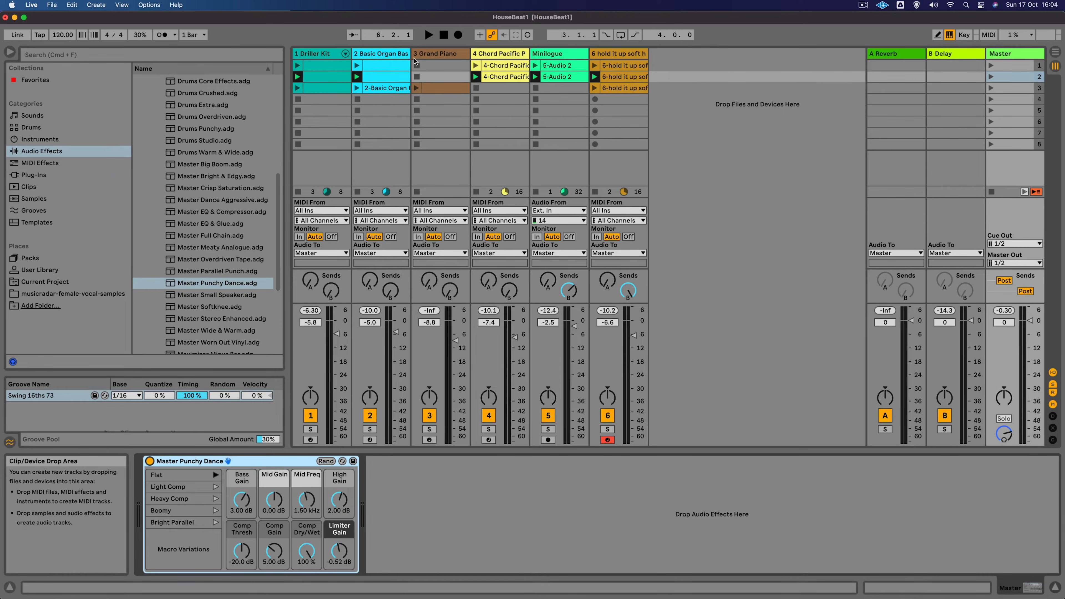
# - Duplicate scene 1 twice to create two new scene copies
pyautogui.click(1009, 67)
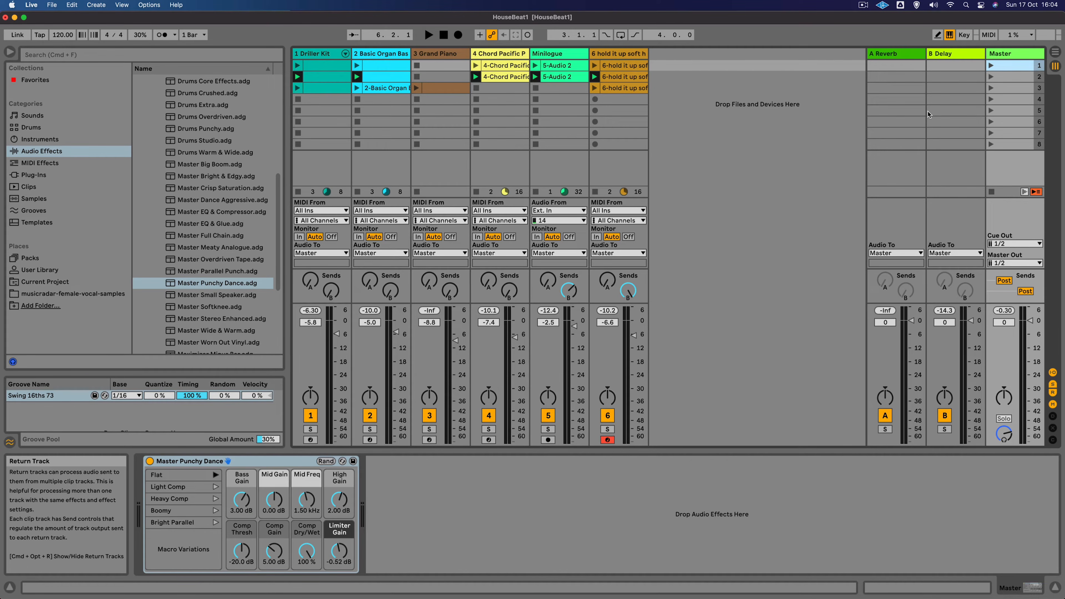
pyautogui.click(1012, 66)
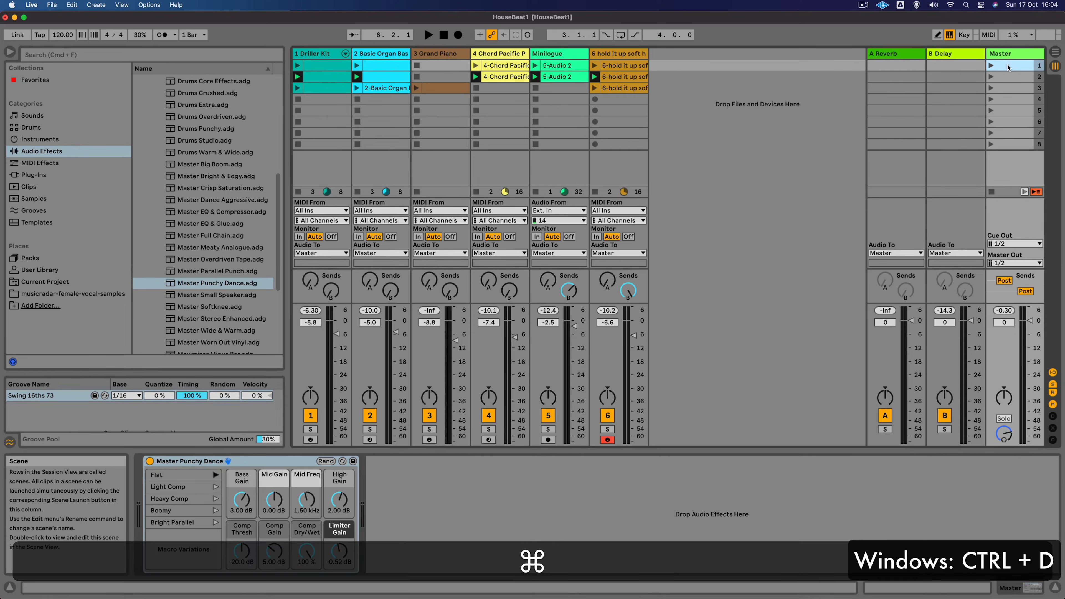
pyautogui.press('super+d')
pyautogui.press('super+d')
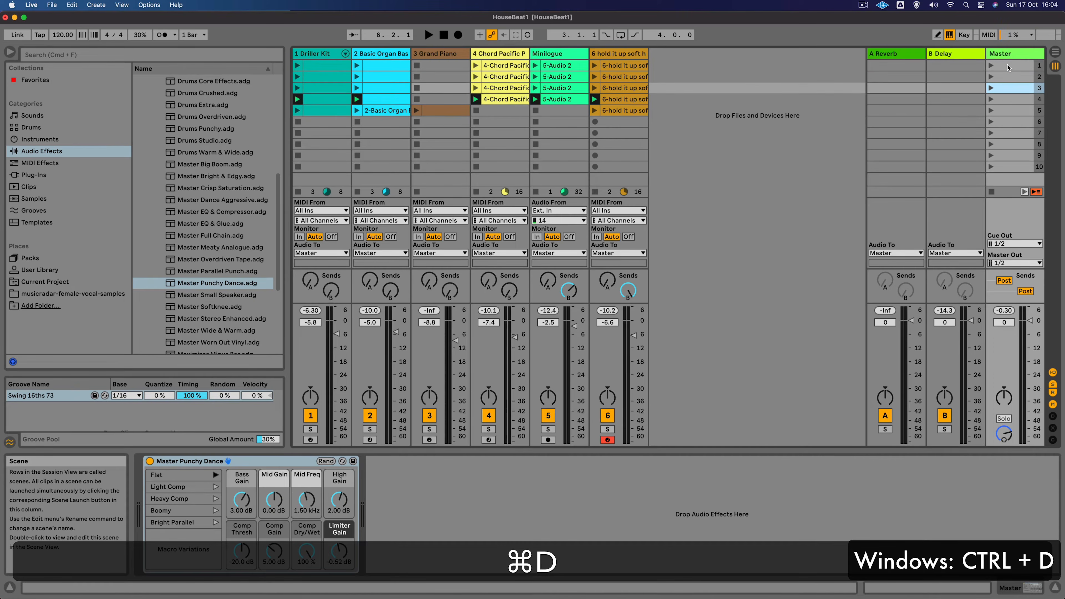
# - Delete the scene 1 clips on the Driller Kit, Chord Pacific and Minilogue tracks, then launch scene 1
pyautogui.click(322, 65)
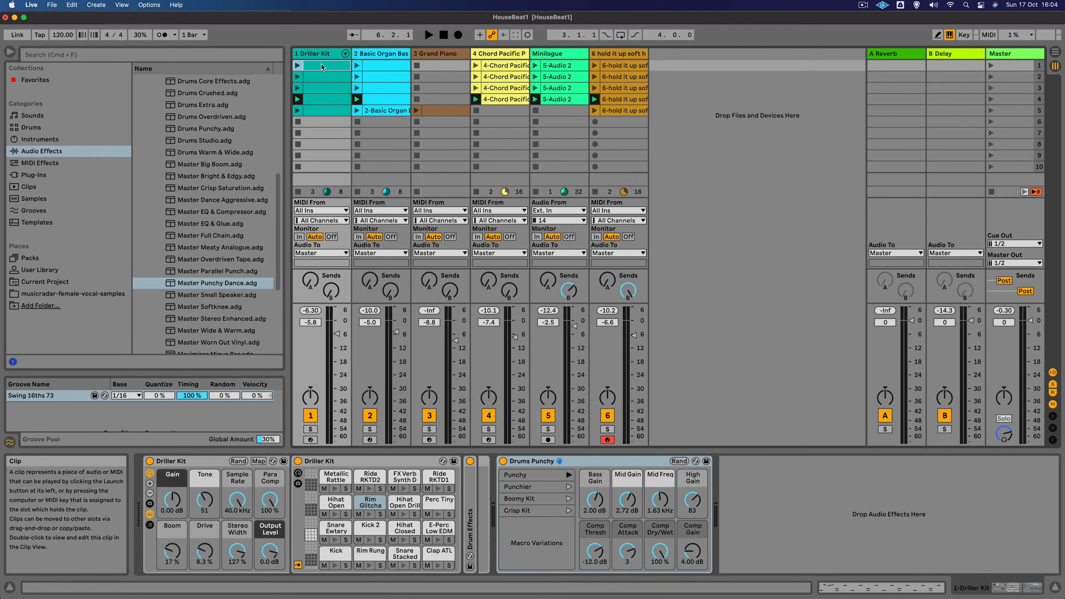
pyautogui.press('BackSpace')
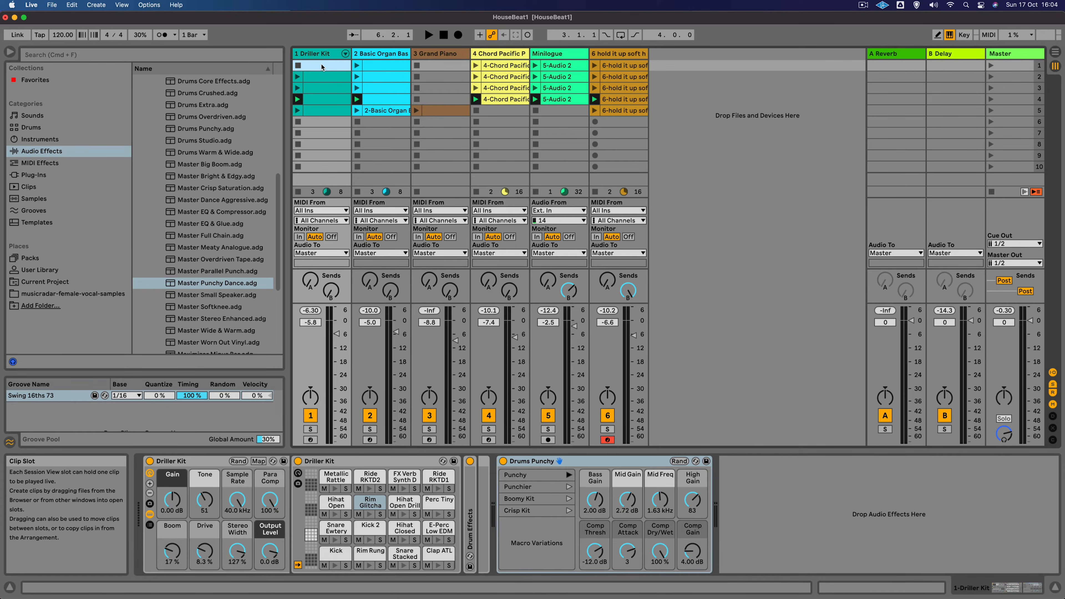
pyautogui.click(511, 67)
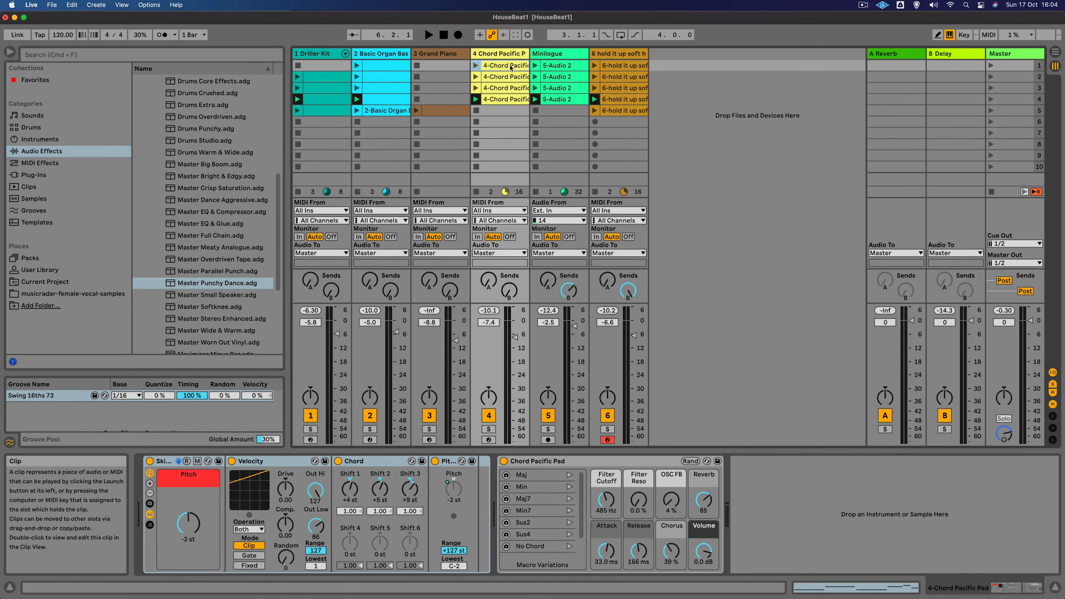
pyautogui.press('BackSpace')
pyautogui.click(556, 67)
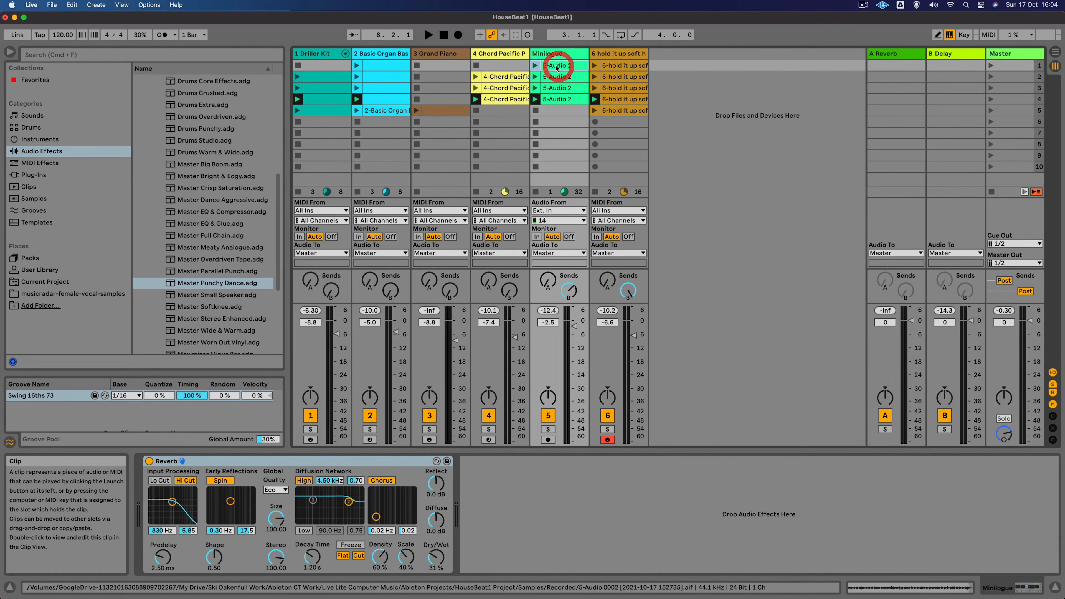
pyautogui.press('BackSpace')
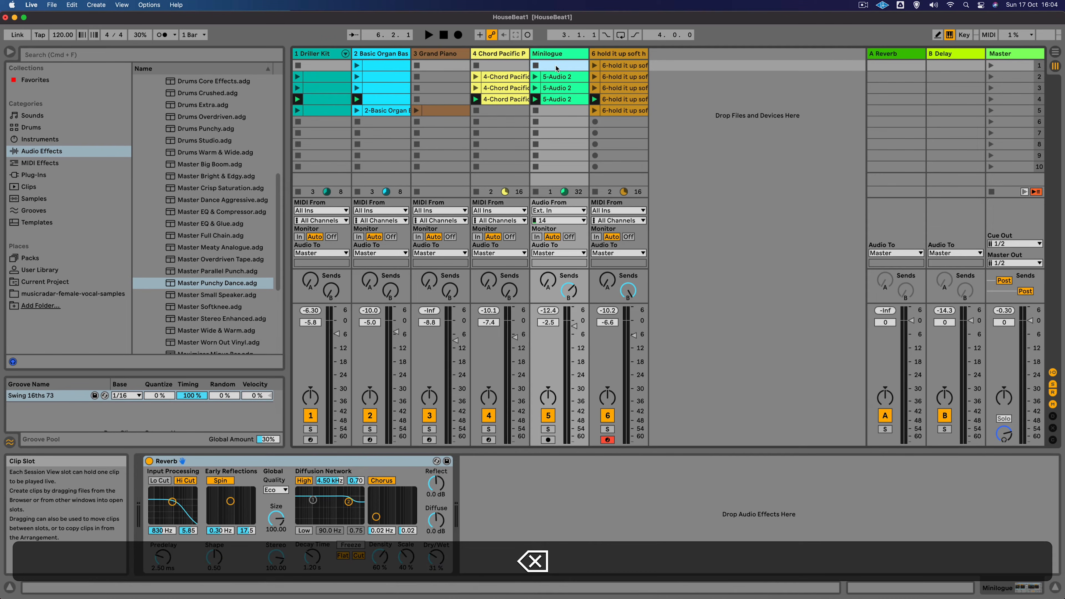
pyautogui.click(990, 66)
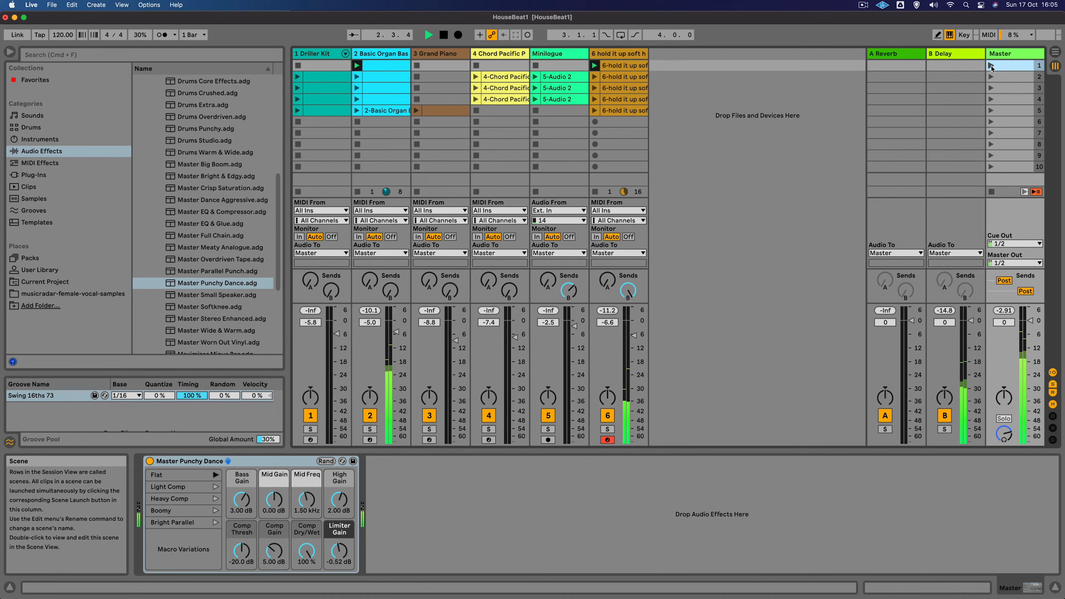
# - Delete the Driller Kit and Minilogue clips from scene 2, then play scene 2 to preview it
pyautogui.click(326, 77)
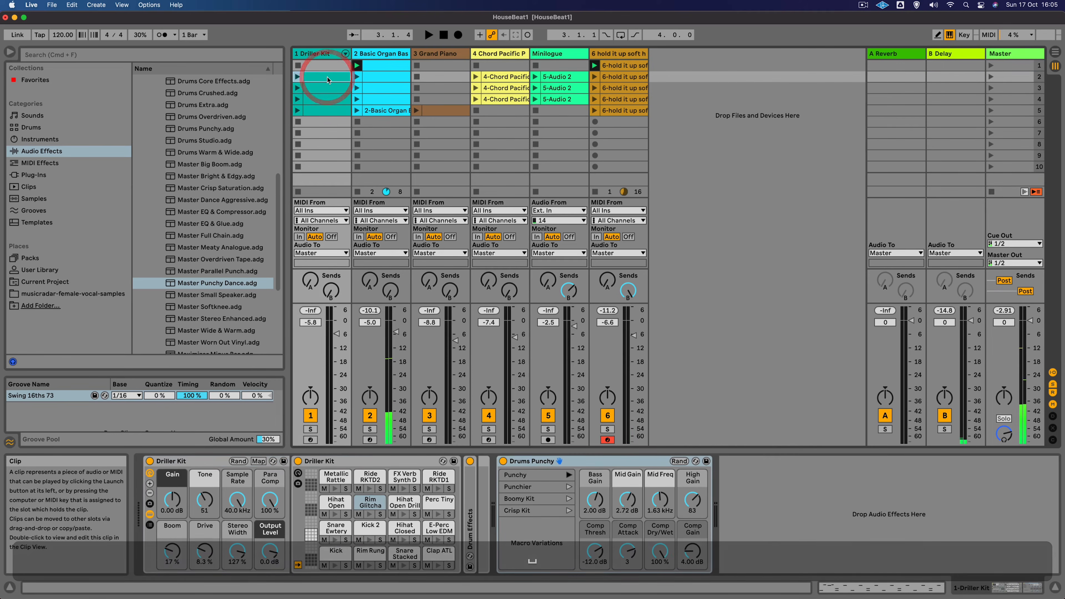
pyautogui.press('BackSpace')
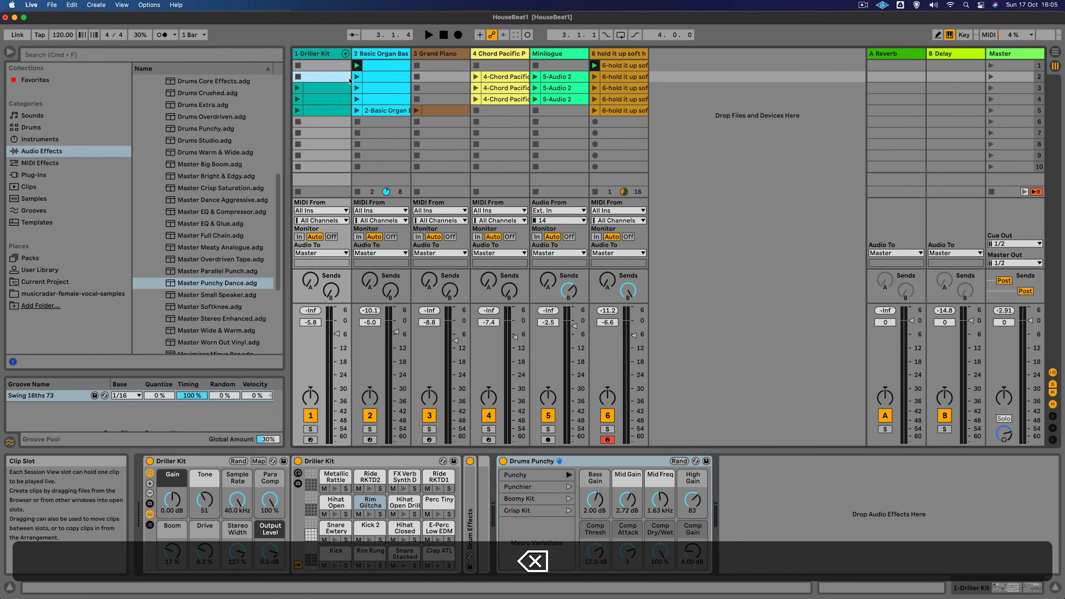
pyautogui.click(557, 78)
pyautogui.press('BackSpace')
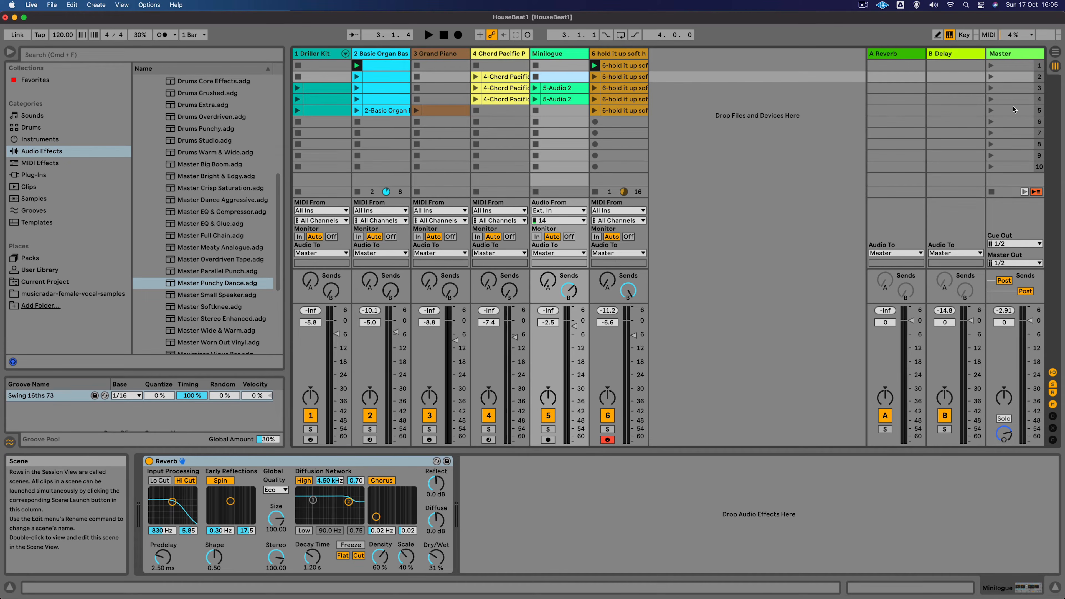
pyautogui.click(990, 77)
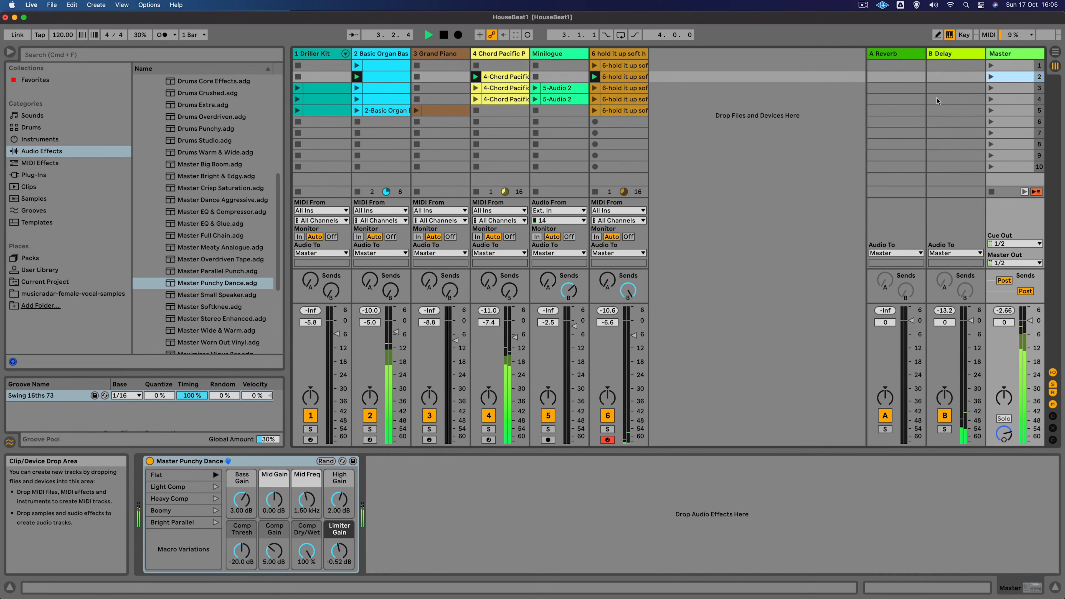
pyautogui.press('space')
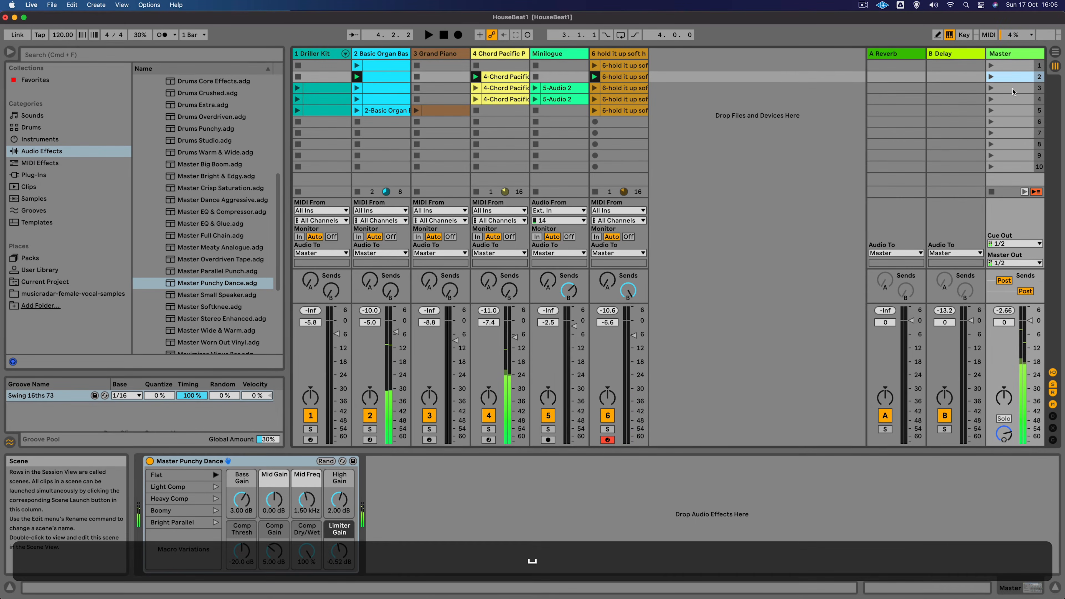
# - Delete the Minilogue clip from scene 3
pyautogui.click(1013, 89)
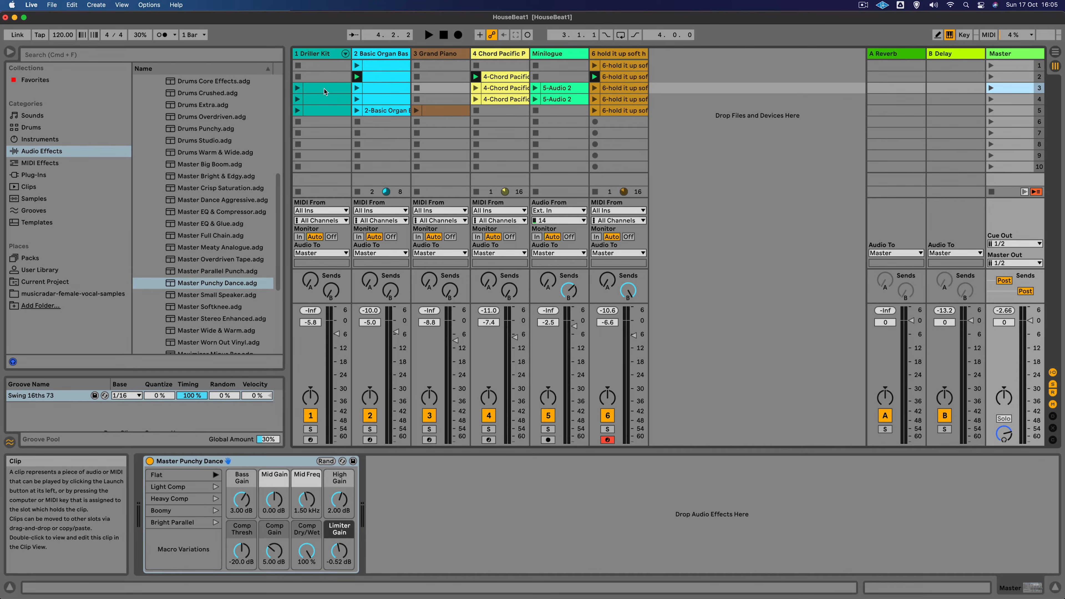
pyautogui.click(557, 88)
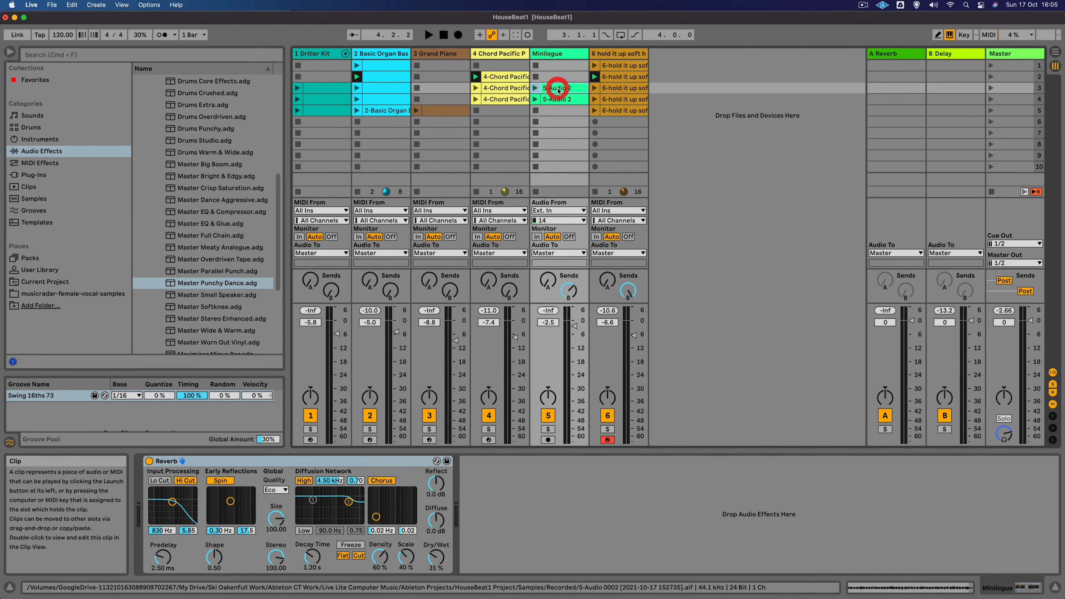
pyautogui.press('BackSpace')
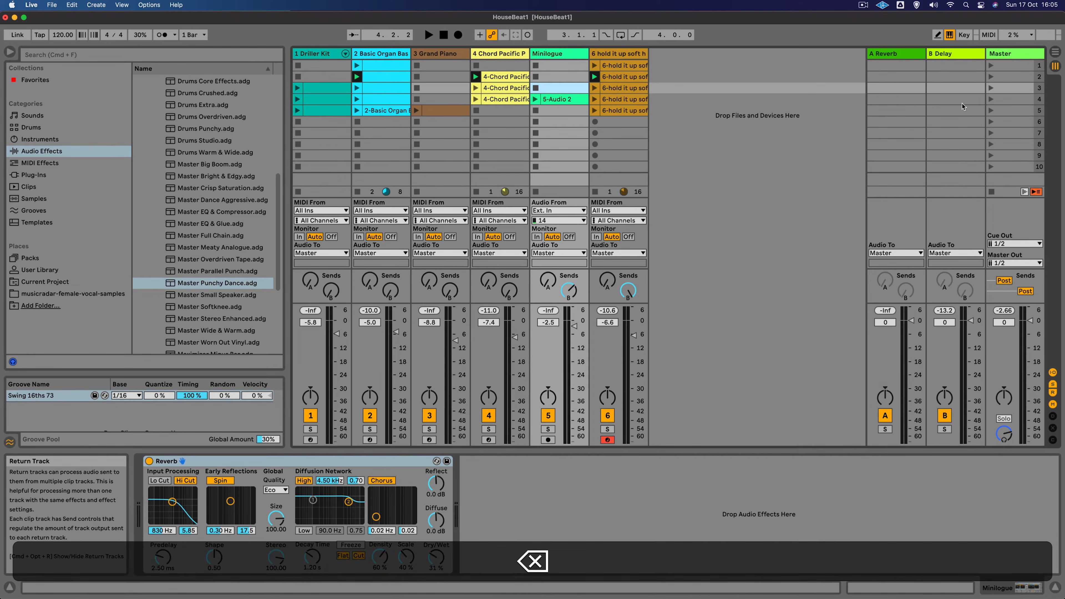
# - While scene 3 plays, set the 6 hold it up track volume to -5.8 dB and Driller Kit to -7.4 dB
pyautogui.click(991, 89)
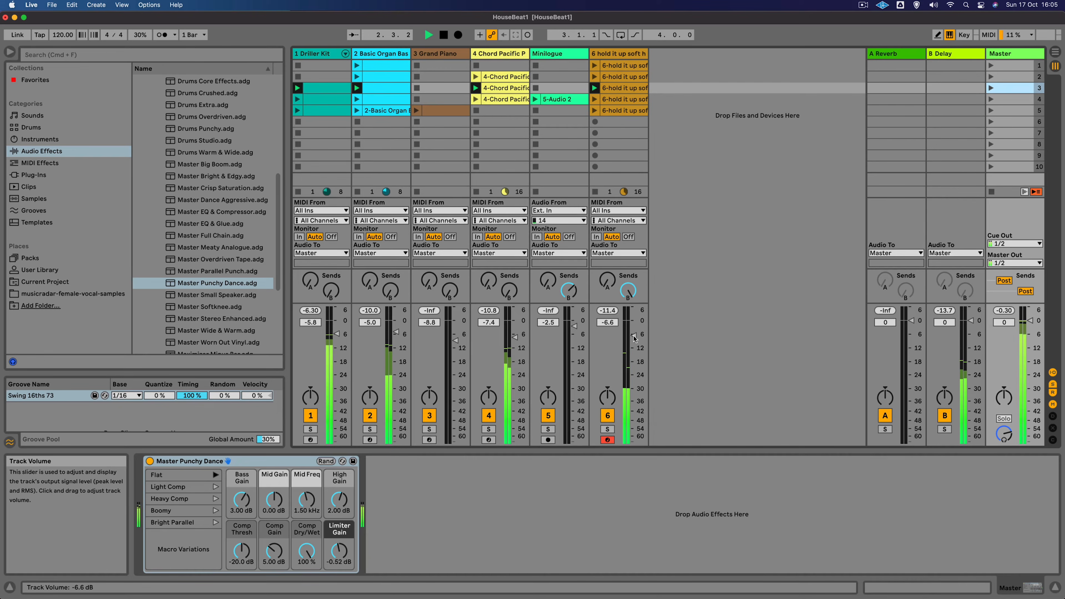
pyautogui.moveTo(633, 336); pyautogui.dragTo(634, 334)
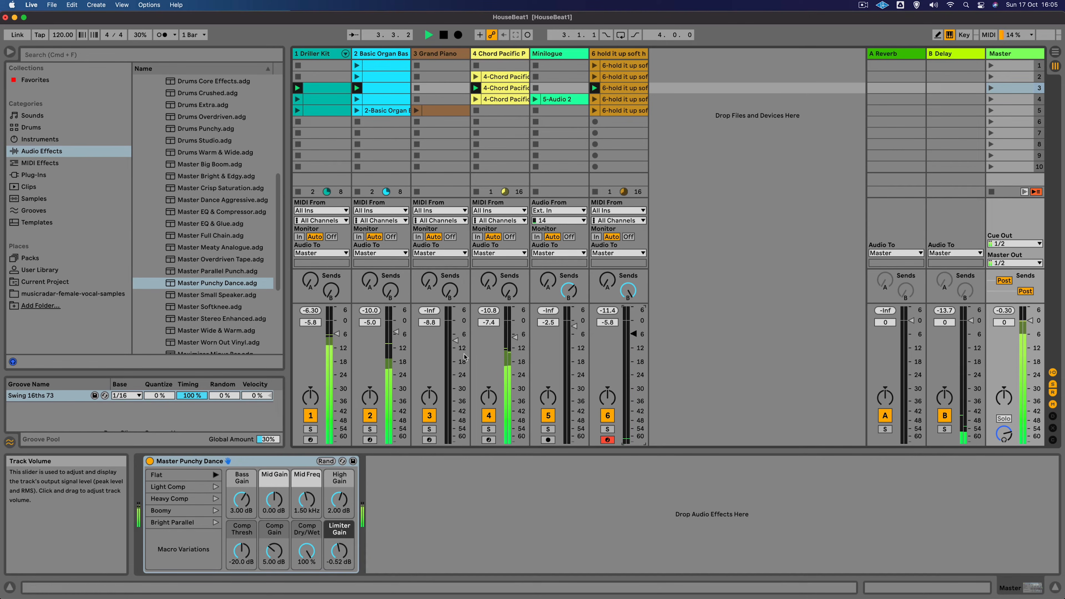
pyautogui.moveTo(336, 335); pyautogui.dragTo(336, 338)
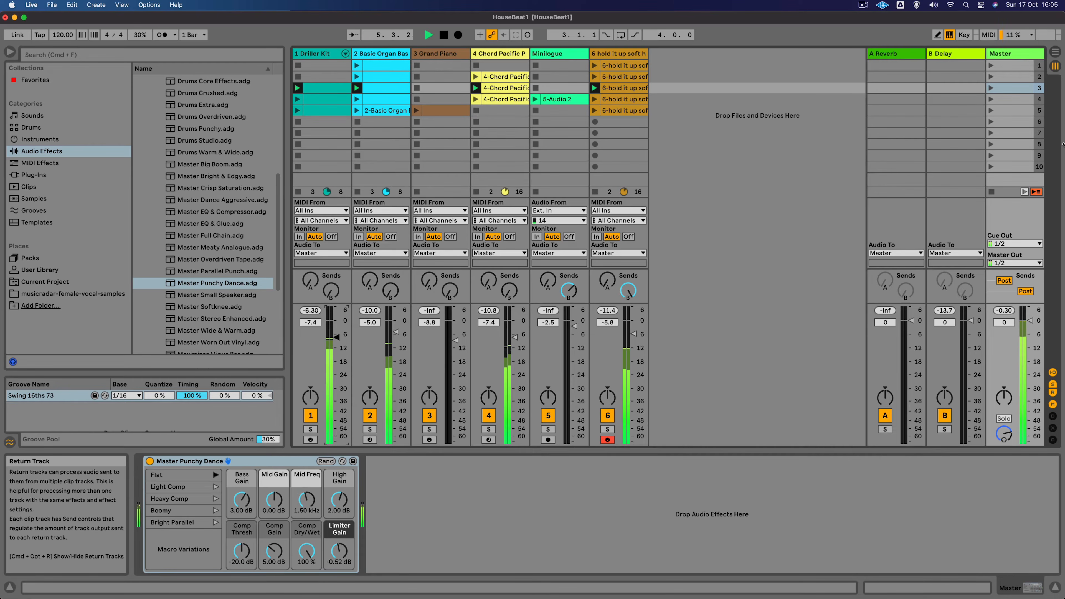
pyautogui.press('space')
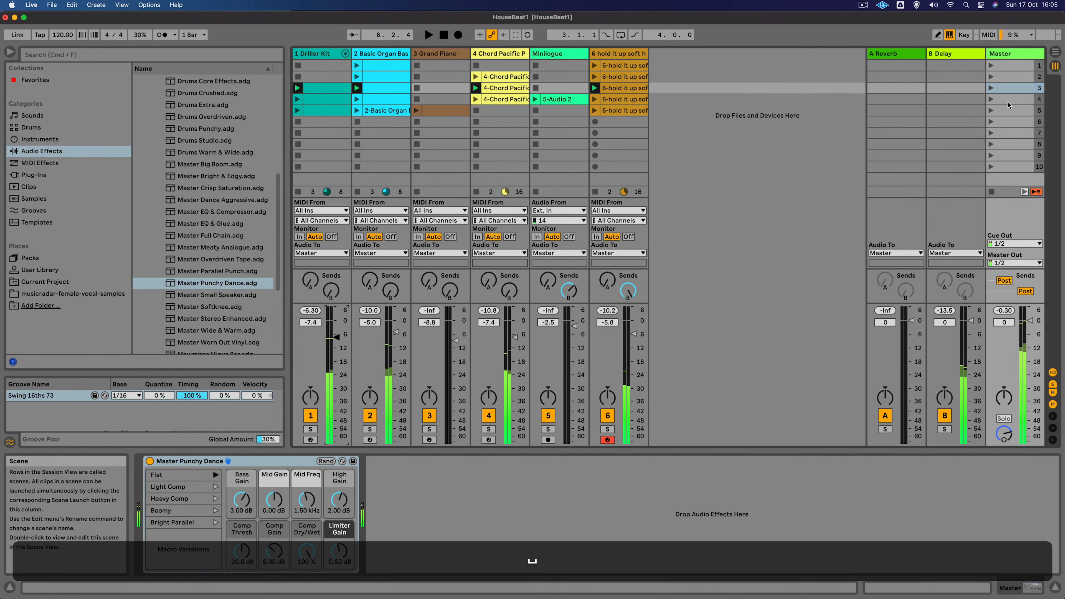
# - Launch scene 4 to preview it
pyautogui.click(1007, 101)
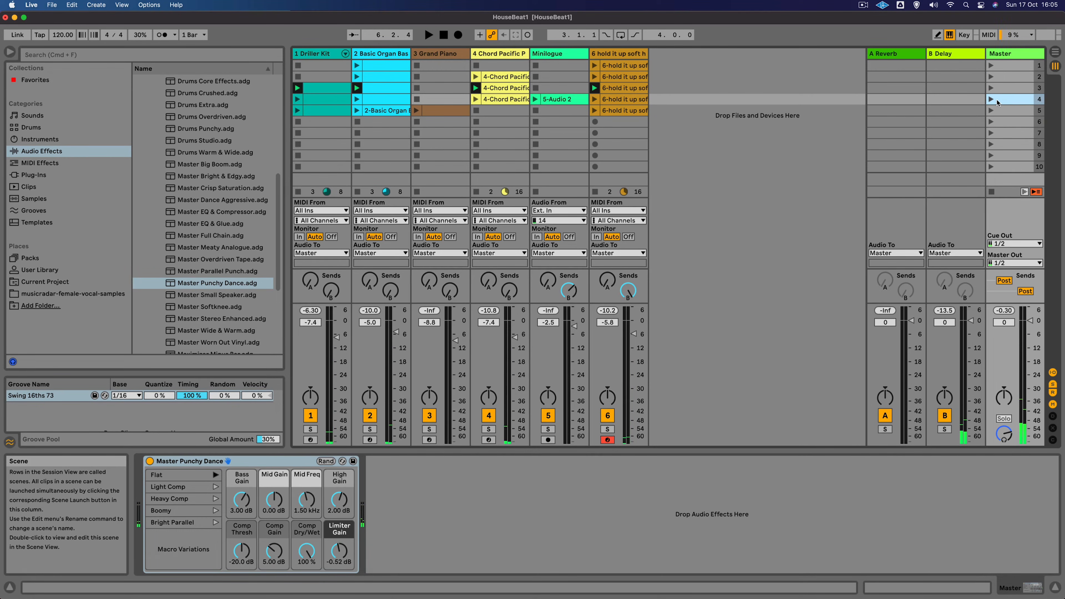
pyautogui.click(990, 99)
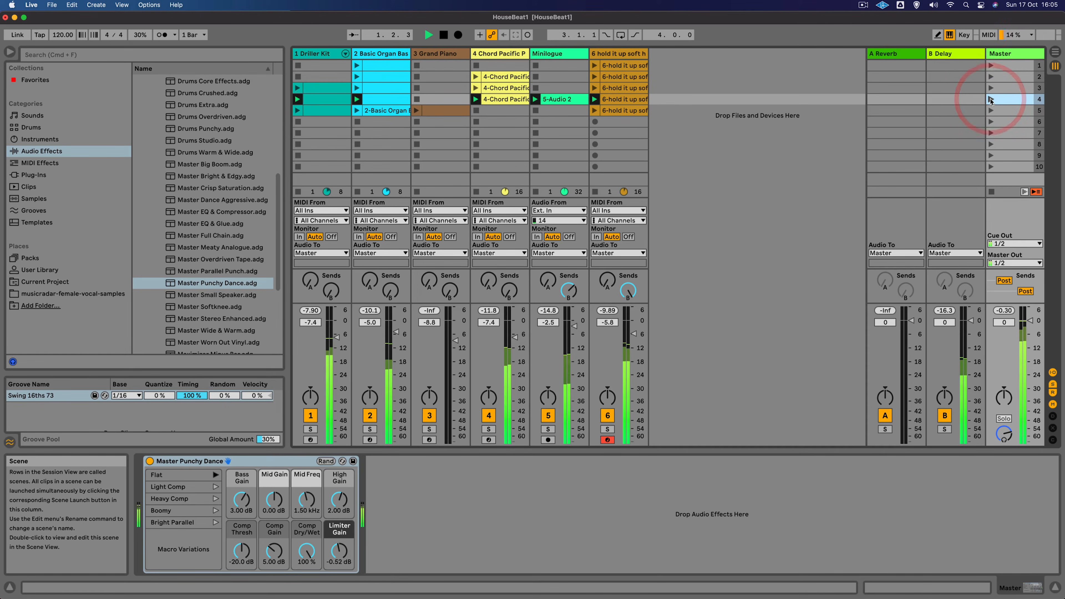
pyautogui.press('space')
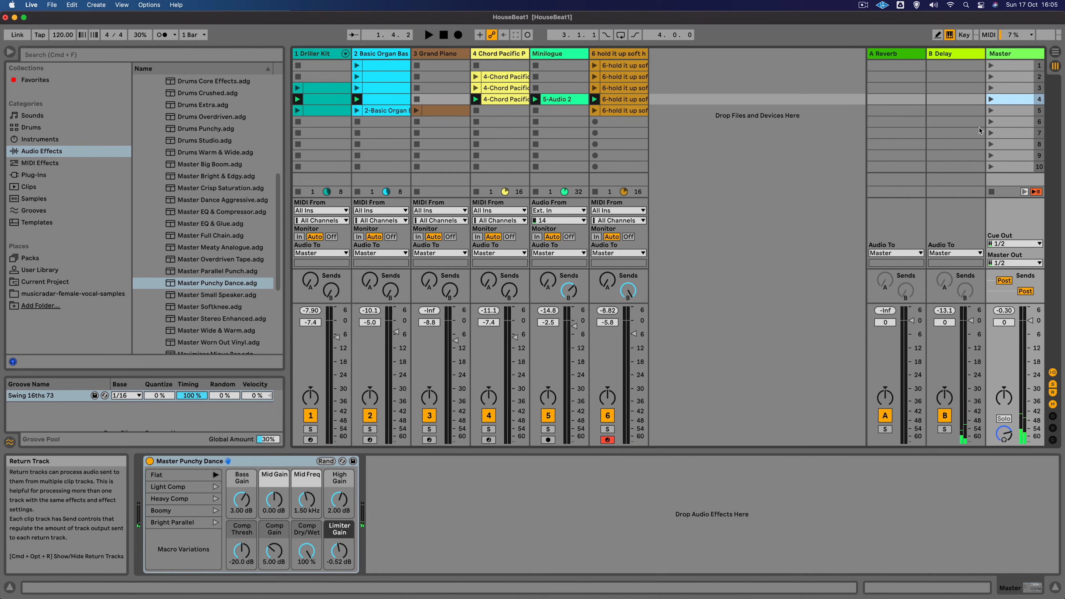
# - Duplicate scene 4 and delete the Minilogue clip from scene 4
pyautogui.press('super+d')
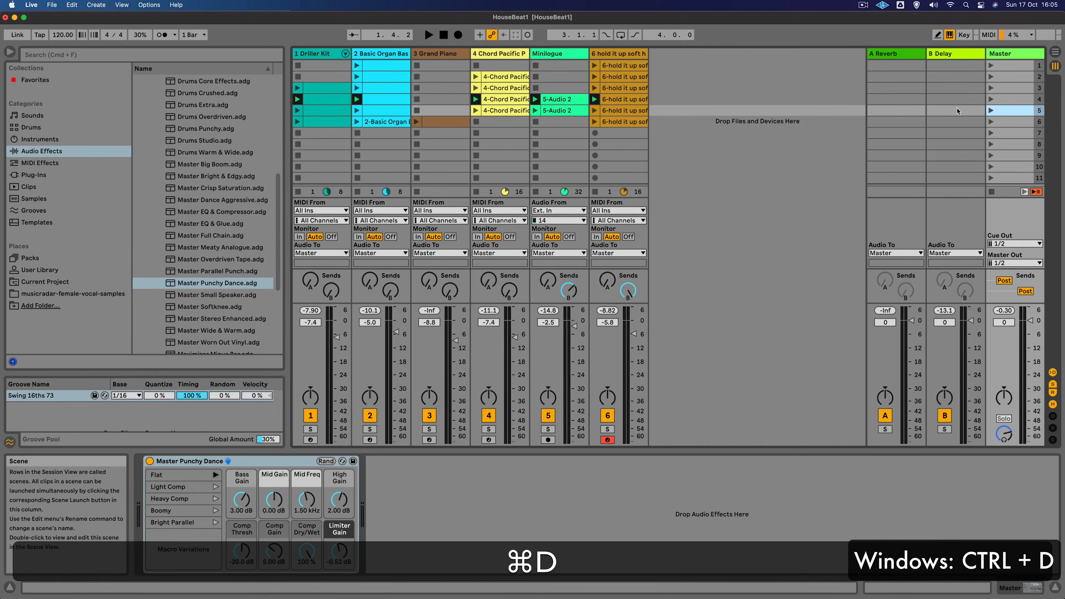
pyautogui.click(556, 99)
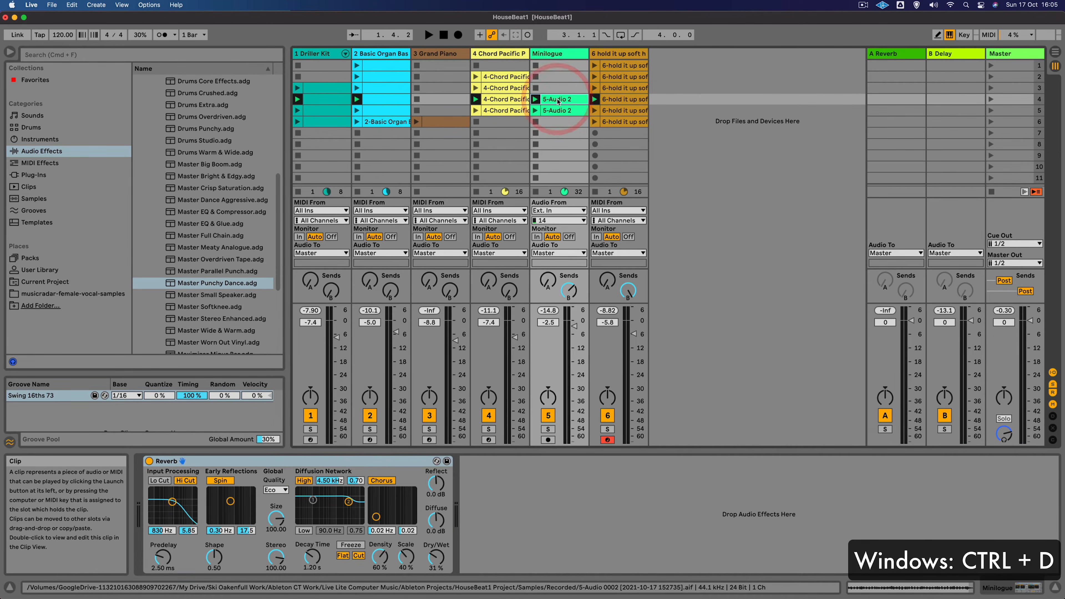
pyautogui.press('BackSpace')
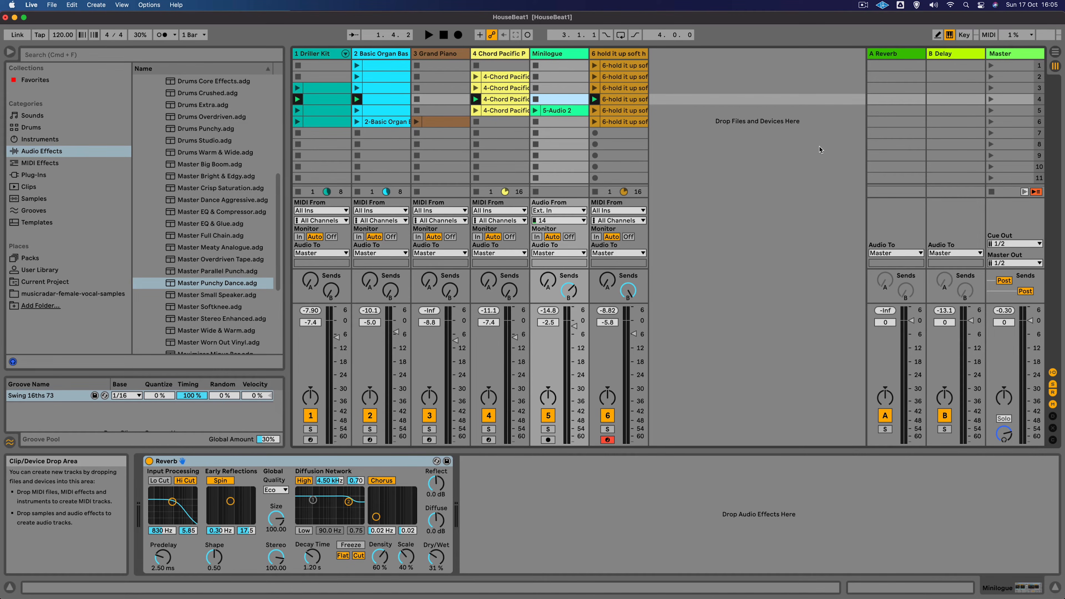
# - Launch scene 4 and then scene 5 to compare them
pyautogui.click(990, 99)
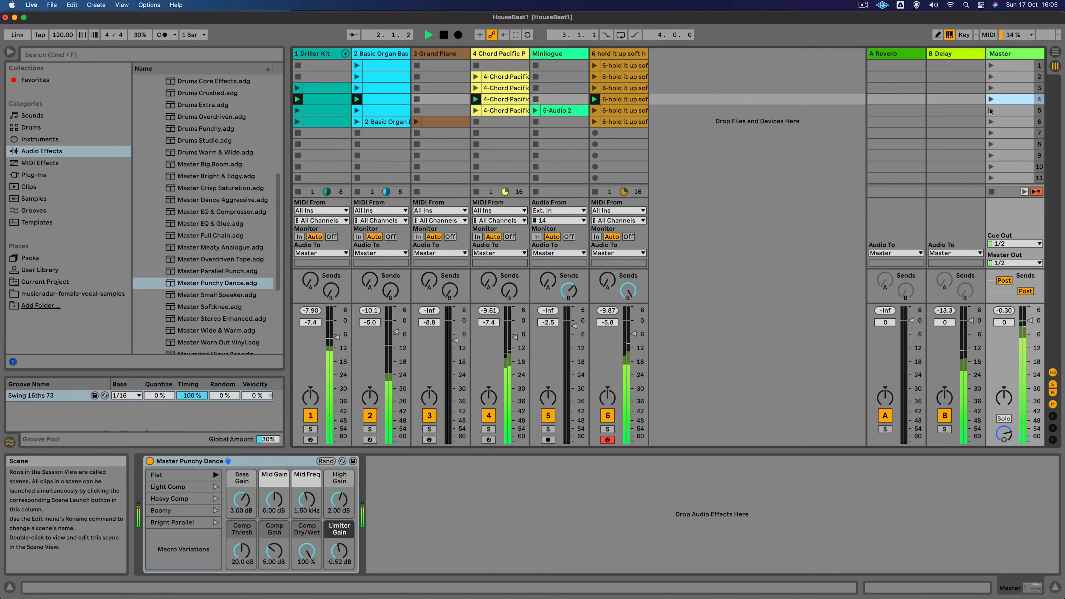
pyautogui.click(990, 111)
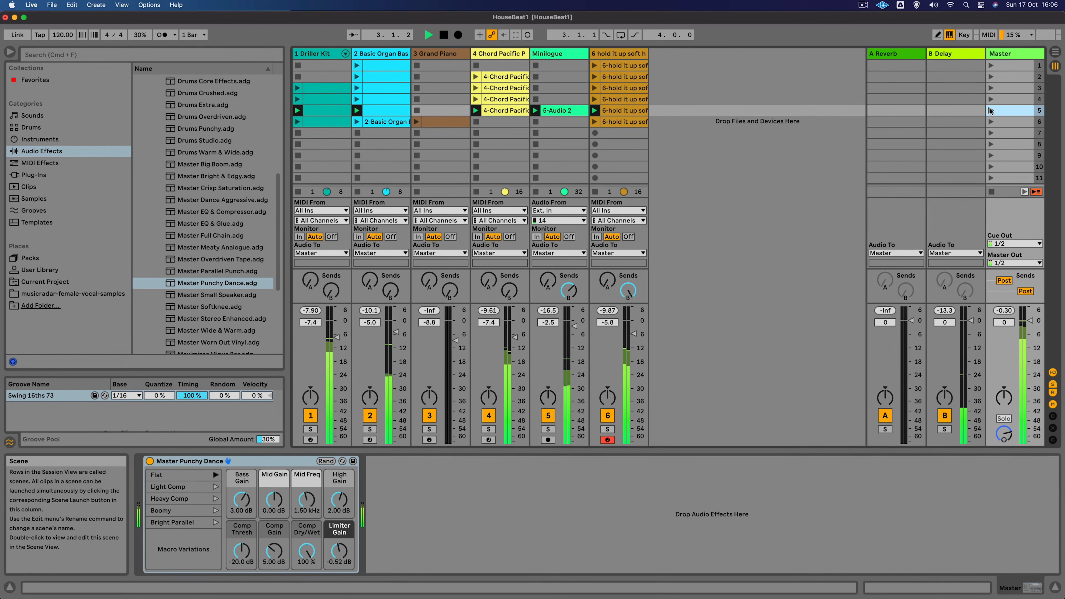
# - Set the Minilogue track volume to -1.7 dB
pyautogui.click(575, 329)
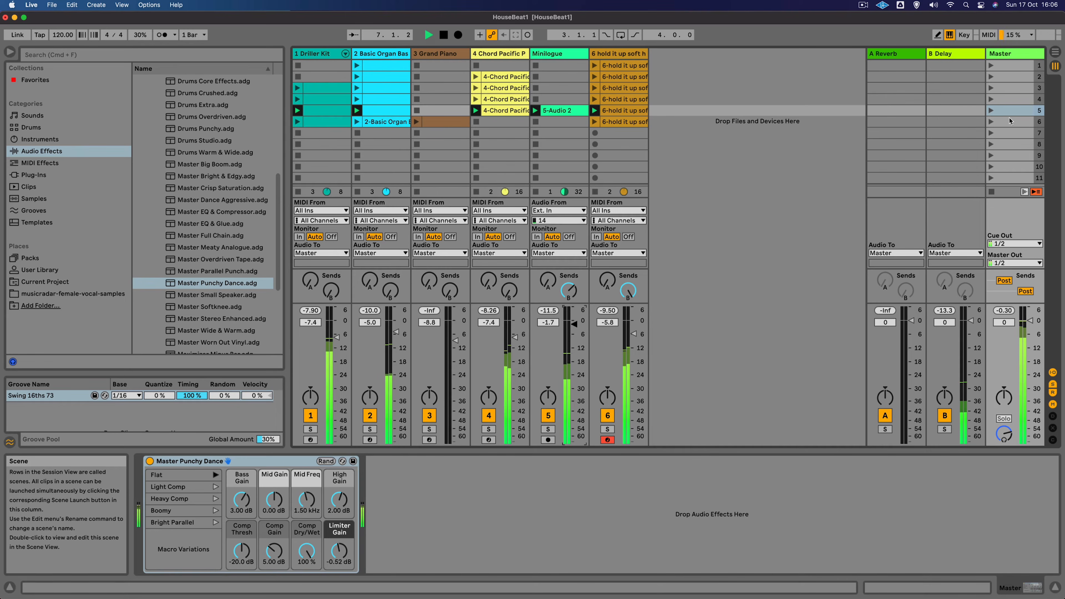
# - Duplicate scene 5 and delete the Driller Kit clip from the new scene 6
pyautogui.click(1007, 110)
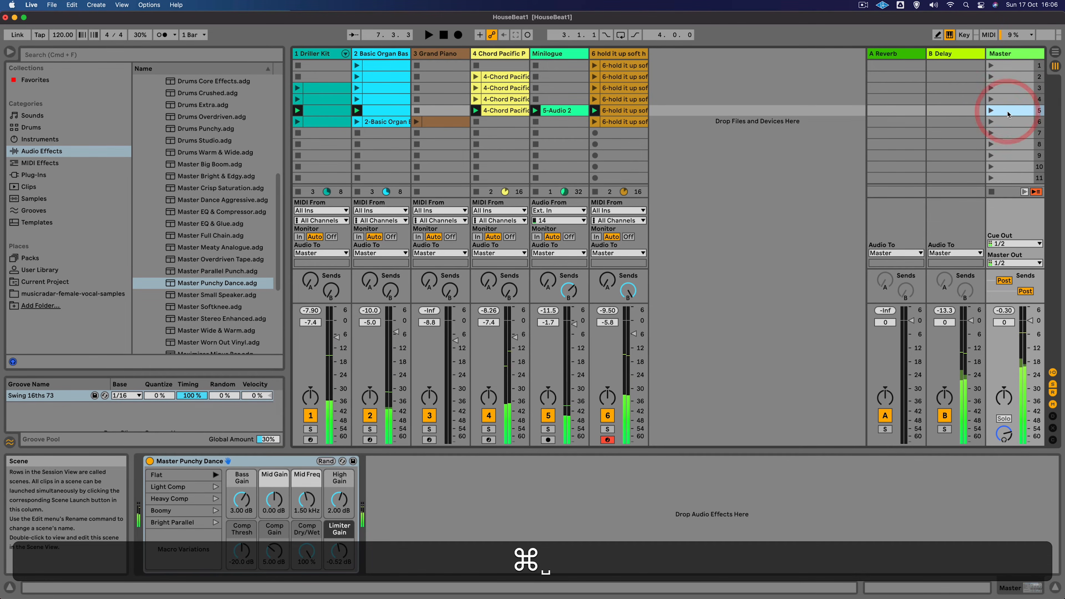
pyautogui.press('super+d')
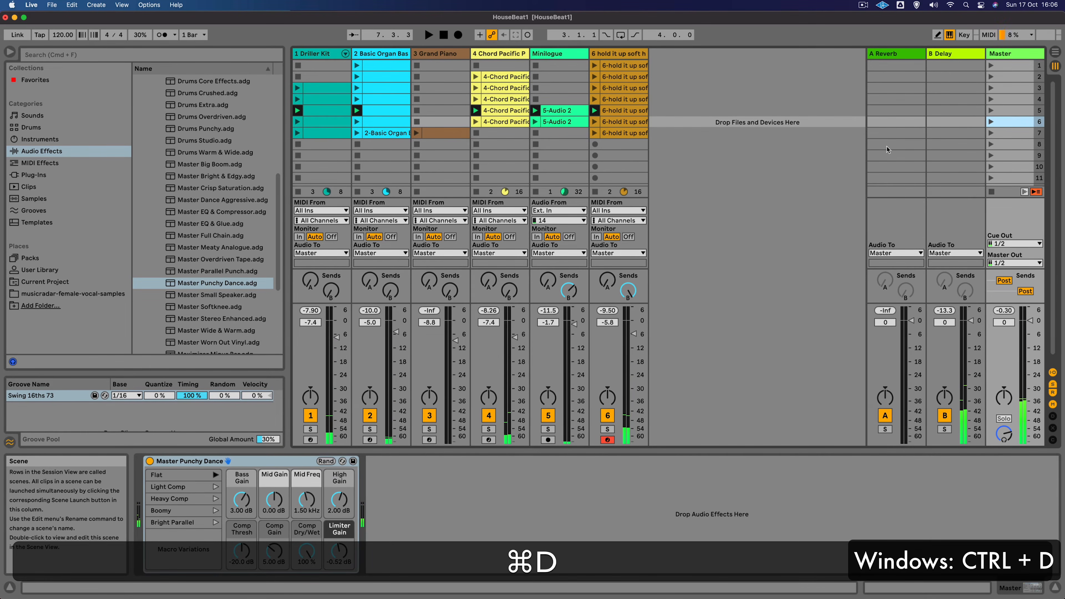
pyautogui.click(320, 123)
pyautogui.press('BackSpace')
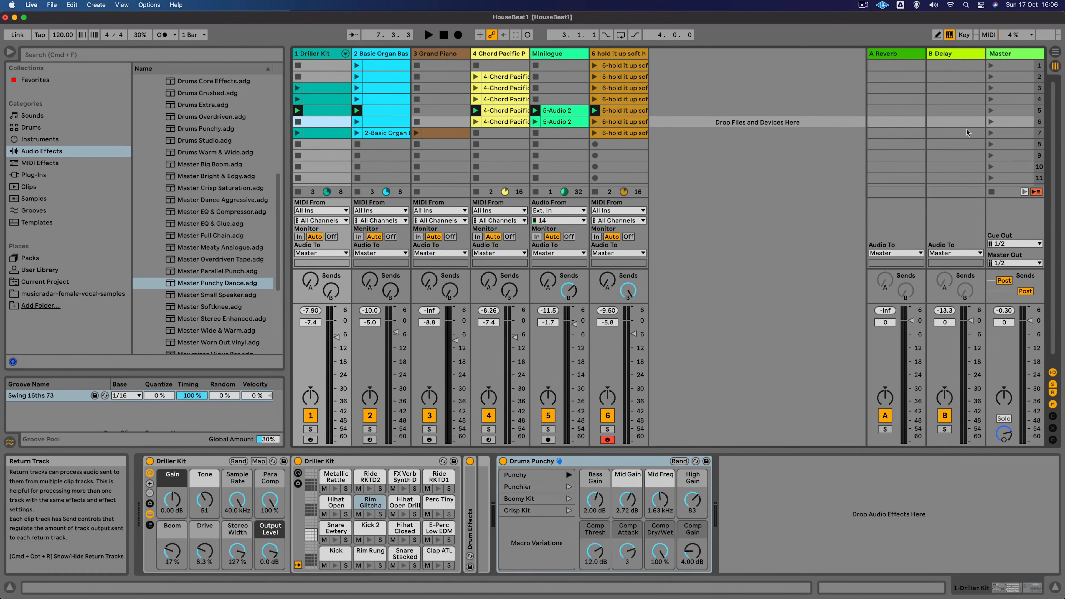
# - Launch scene 6 and then scene 7 to compare them
pyautogui.click(991, 121)
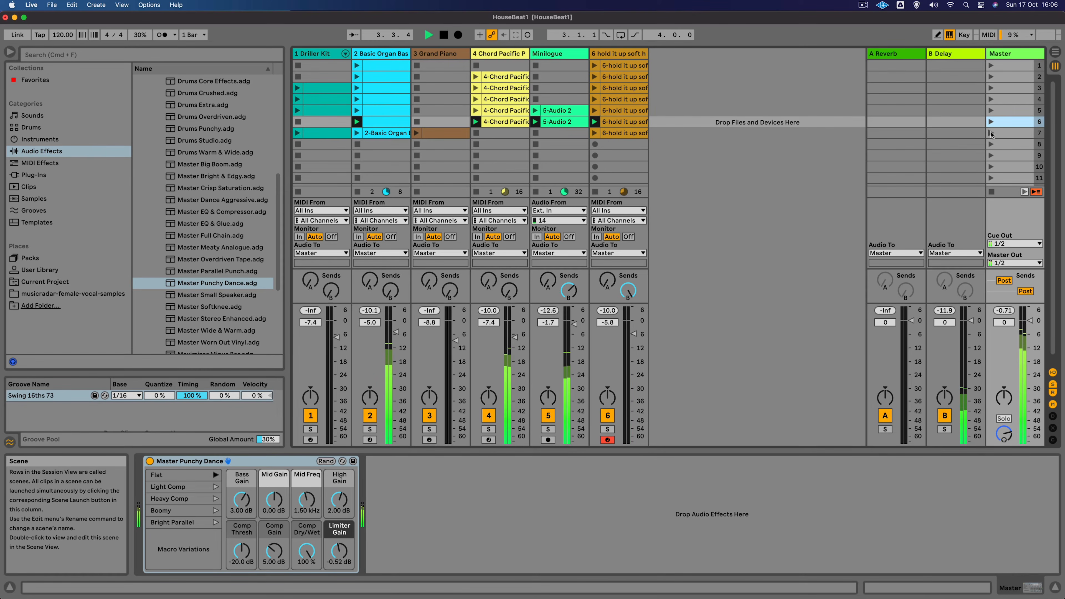
pyautogui.click(991, 133)
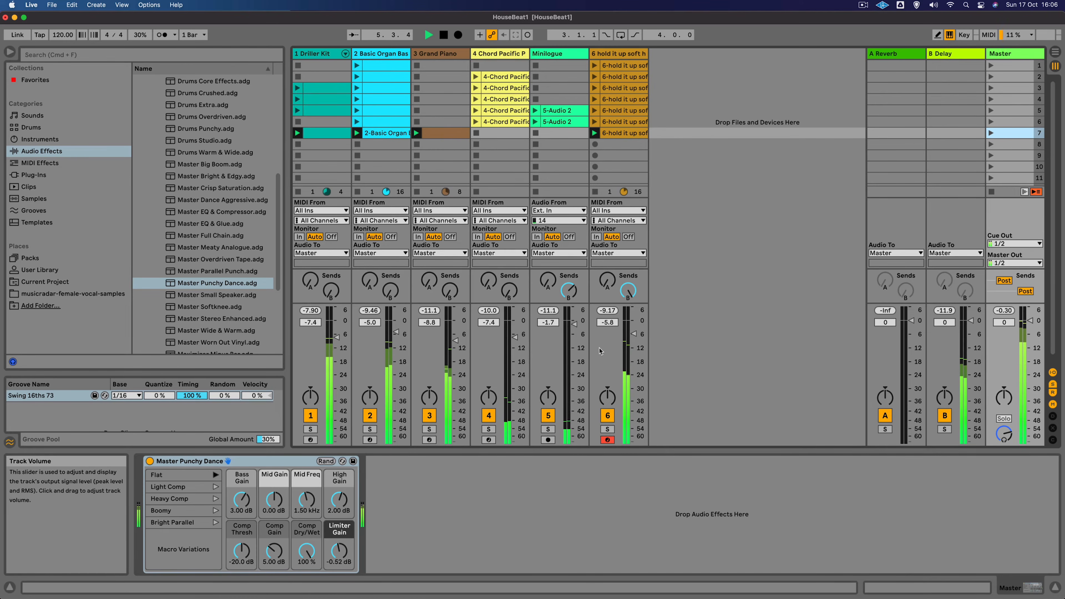
# - Set the 6 hold it up track volume to -5.2 dB and stop playback
pyautogui.moveTo(633, 335); pyautogui.dragTo(633, 332)
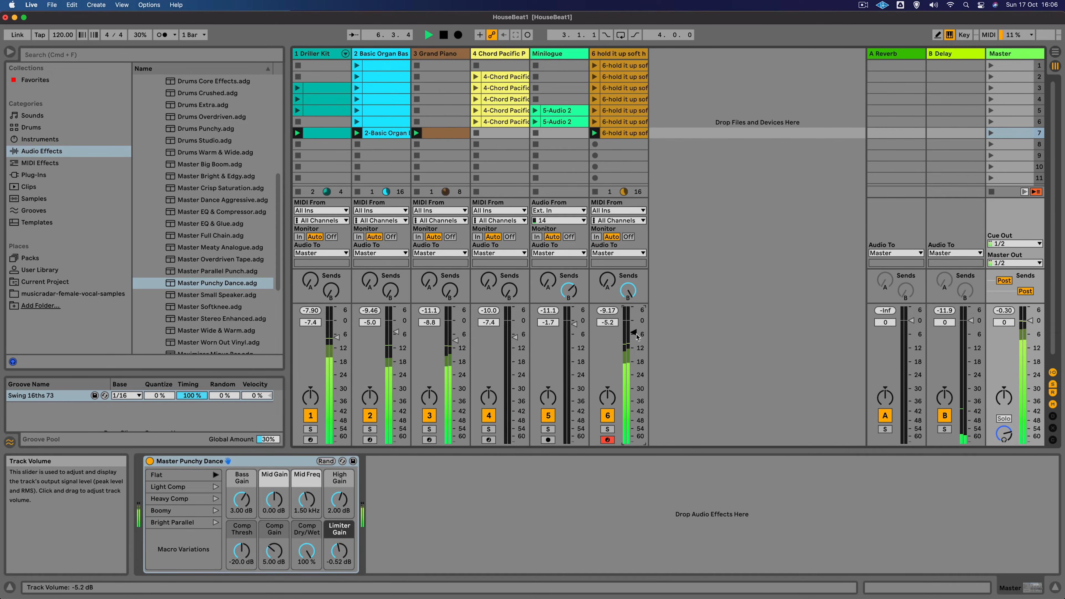
pyautogui.press('space')
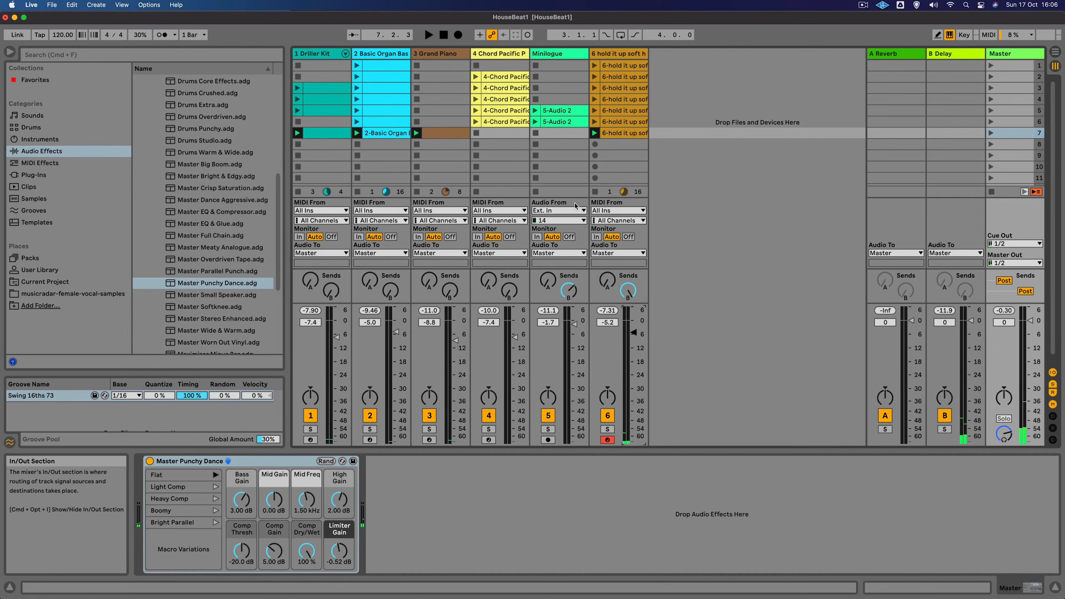
# - In Arrangement view, return the playhead to the start and optimize the track heights, then go back to Session view
pyautogui.press('Tab')
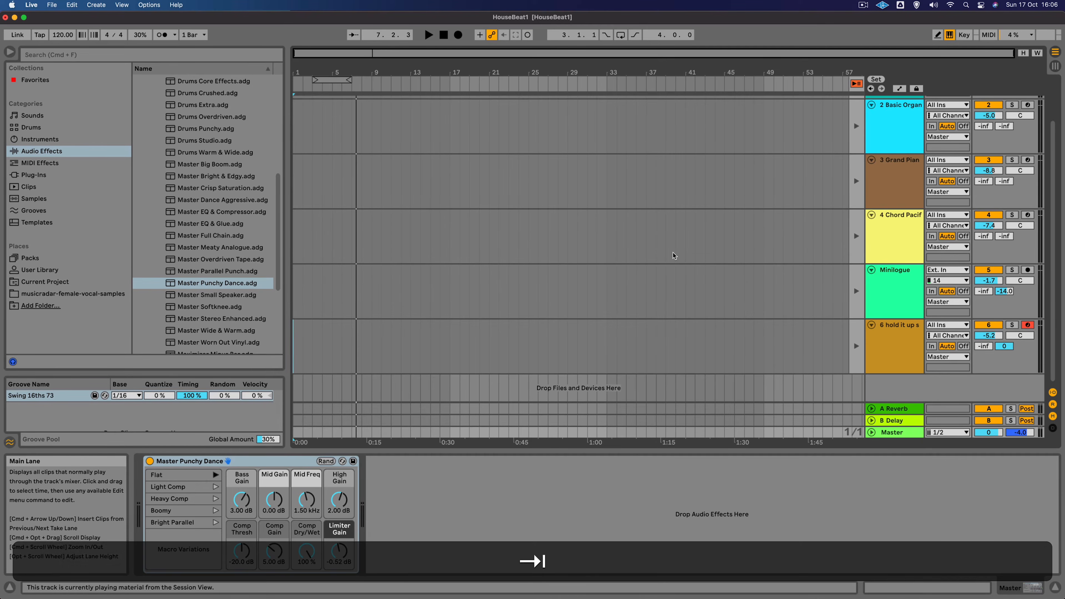
pyautogui.click(293, 126)
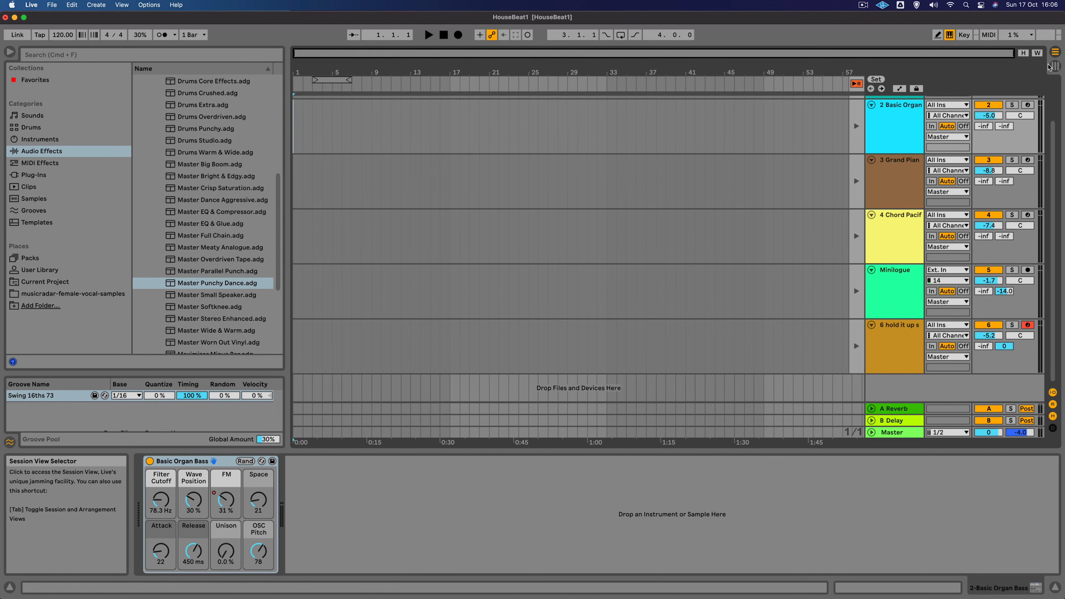
pyautogui.click(1023, 53)
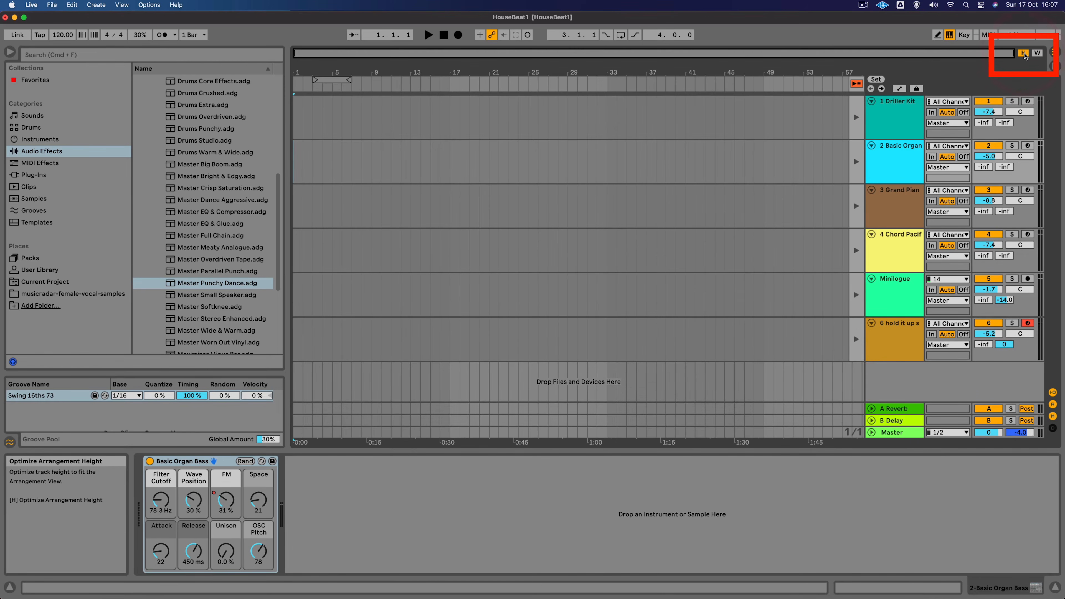
pyautogui.press('Tab')
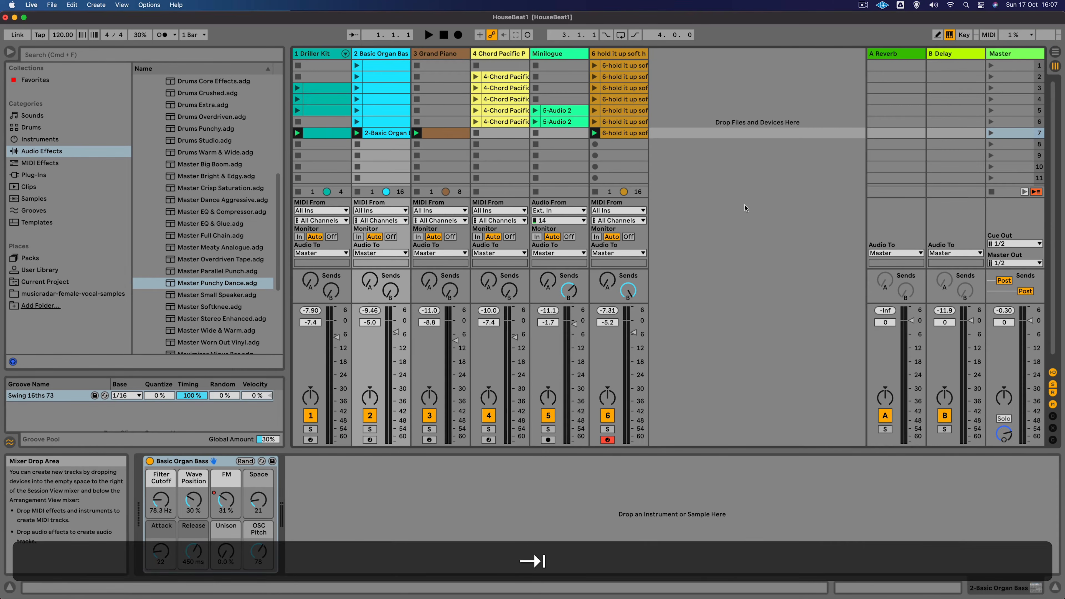
# - Select scene 1 and raise the project tempo to 125 BPM
pyautogui.click(1011, 65)
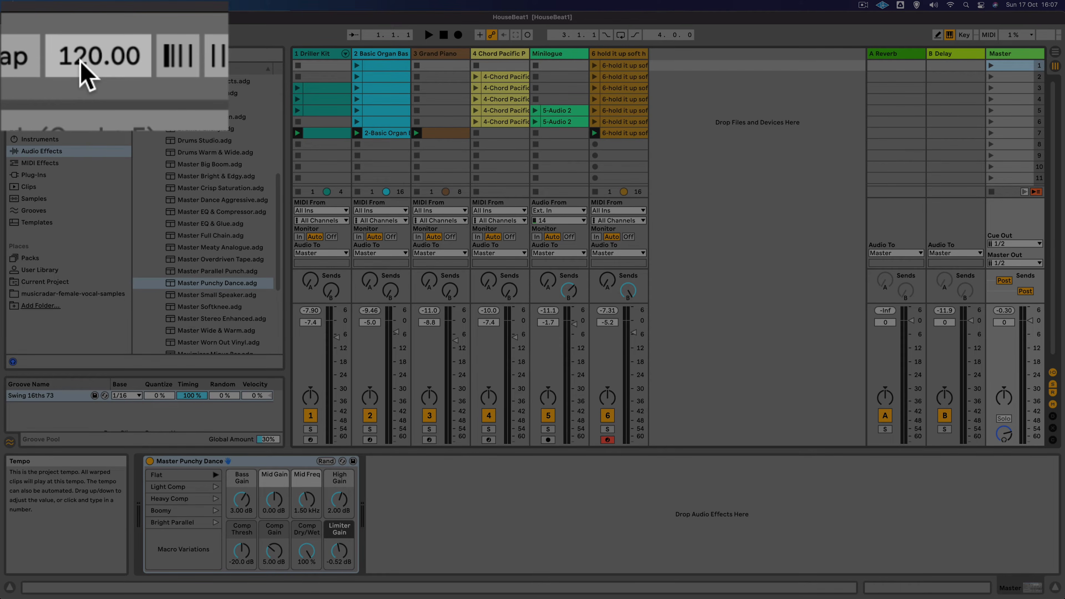
pyautogui.press('space')
pyautogui.moveTo(84, 58); pyautogui.dragTo(84, 41)
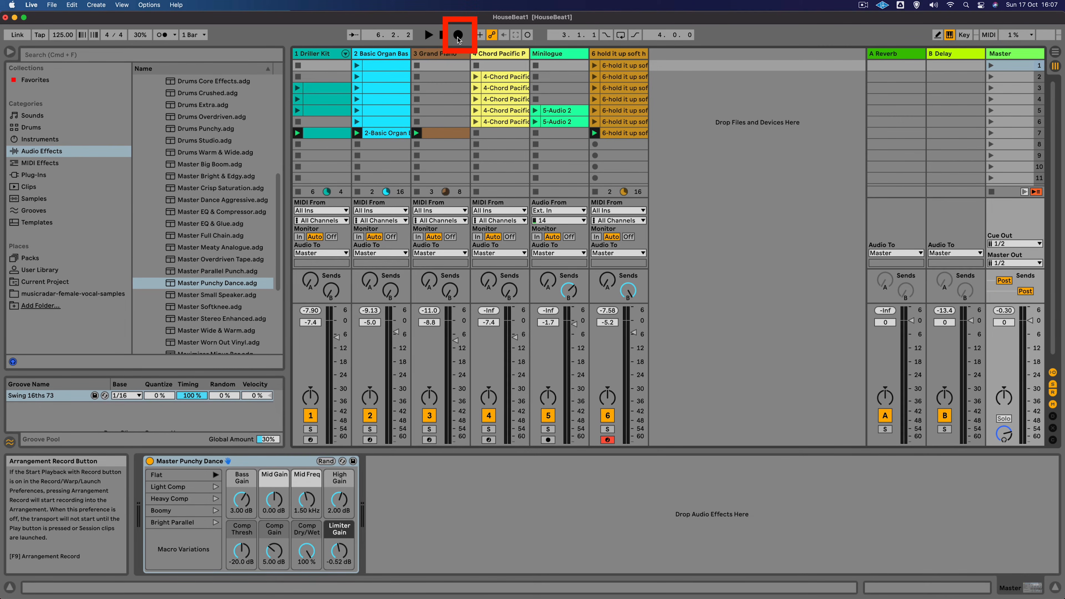
# - Enable arrangement recording and launch scene 1 to record it into the arrangement
pyautogui.click(458, 36)
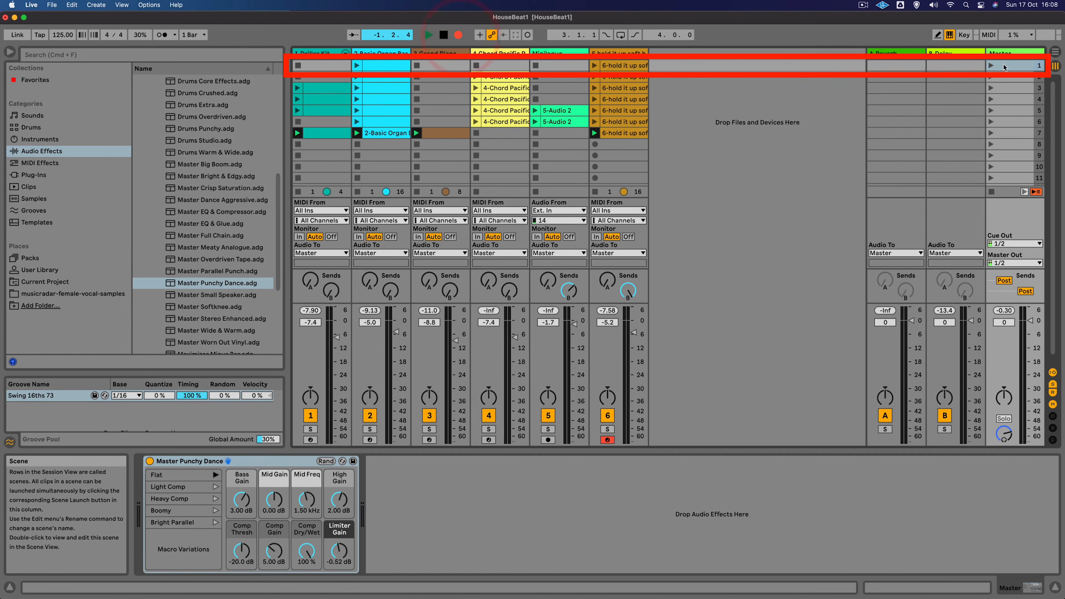
pyautogui.click(991, 66)
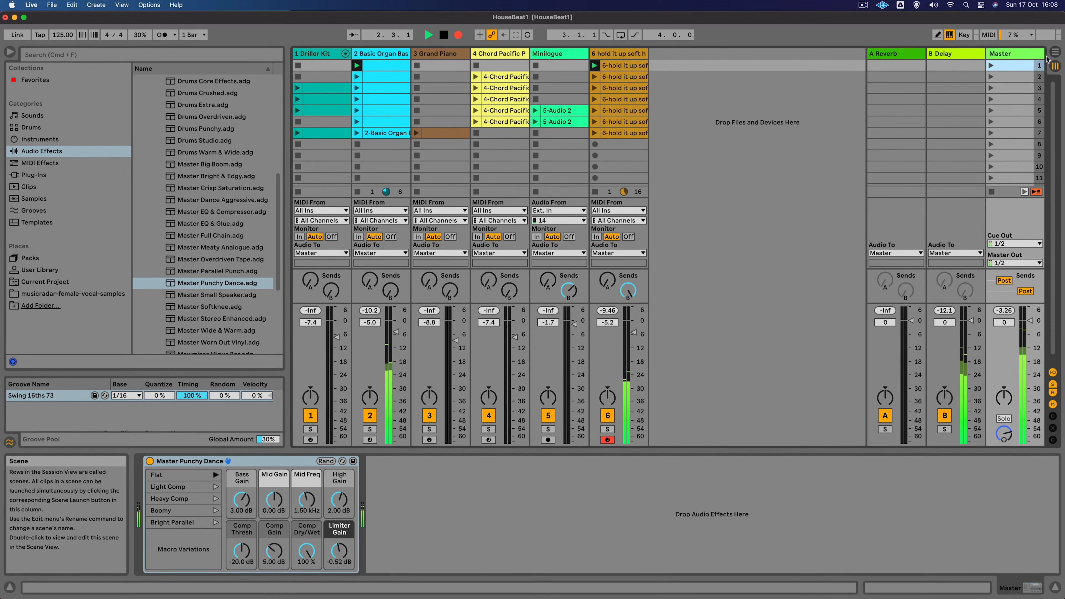
pyautogui.click(1054, 54)
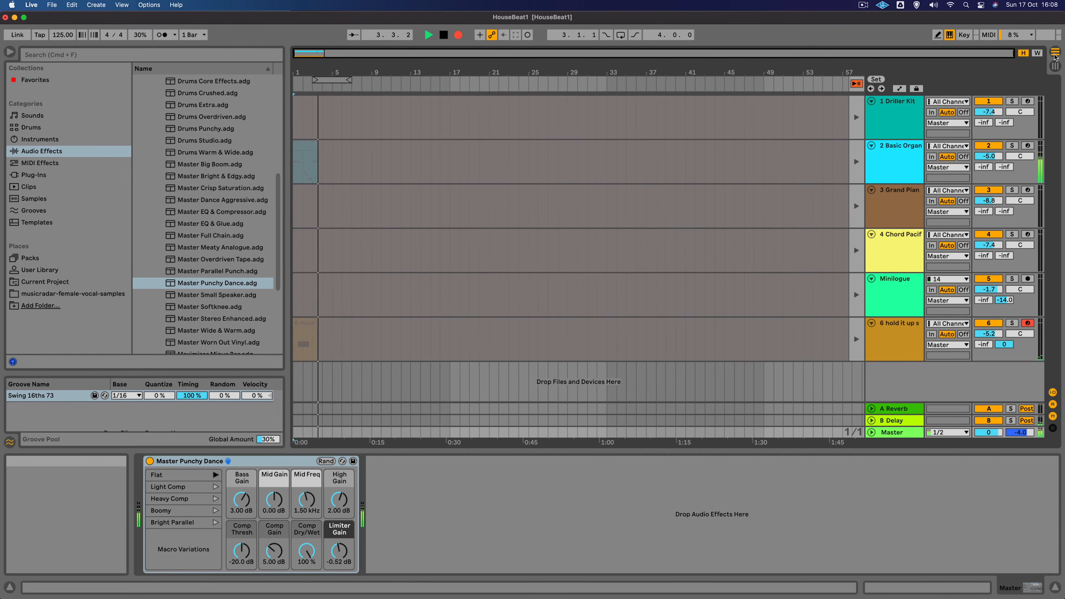
pyautogui.click(1054, 66)
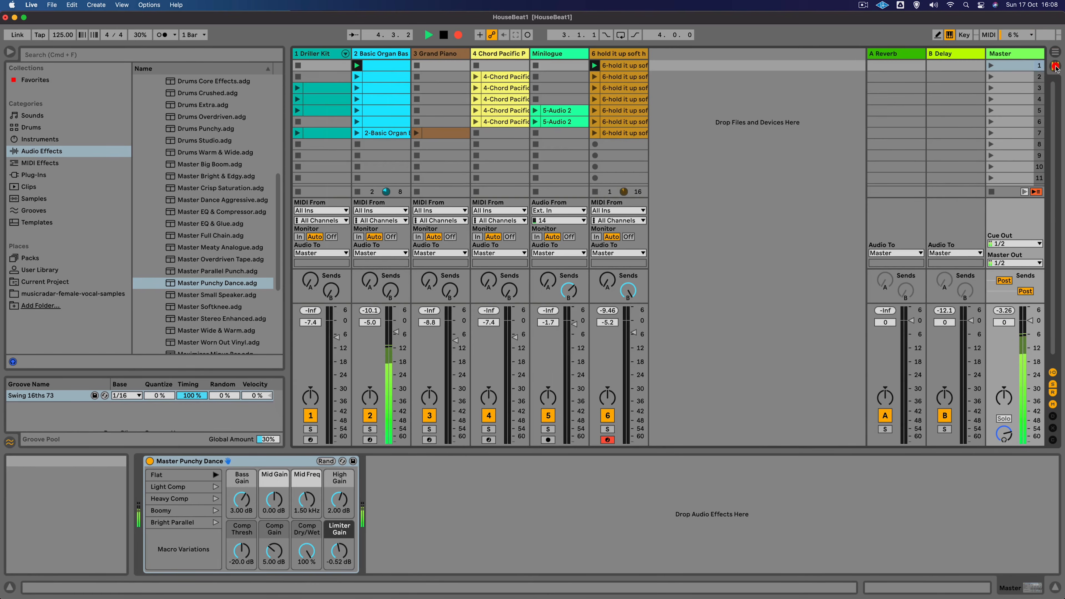
# - Launch scene 2 while recording into the arrangement
pyautogui.click(990, 77)
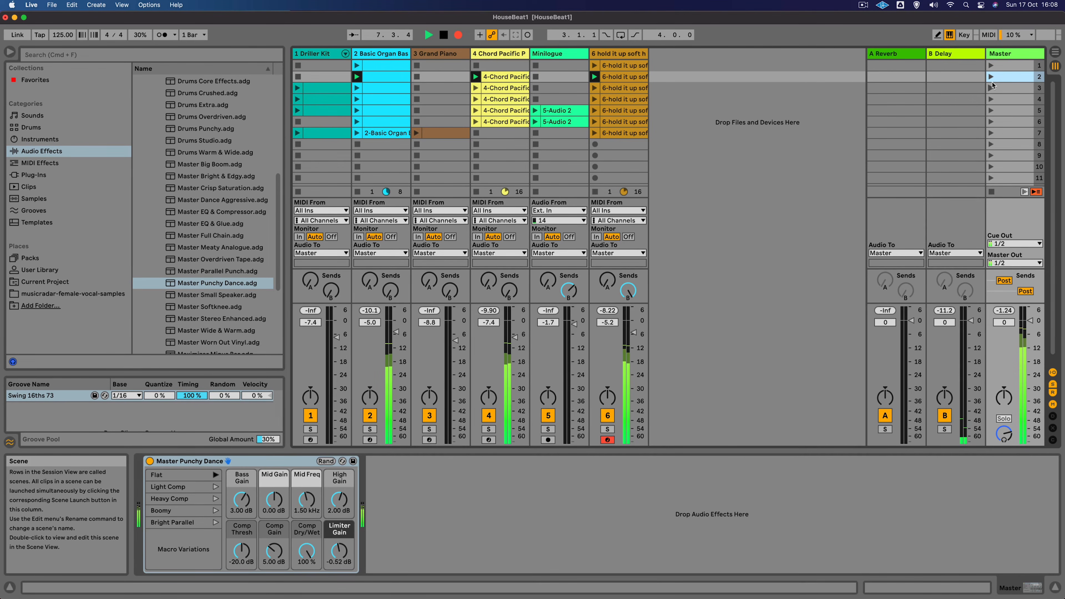
pyautogui.click(1055, 53)
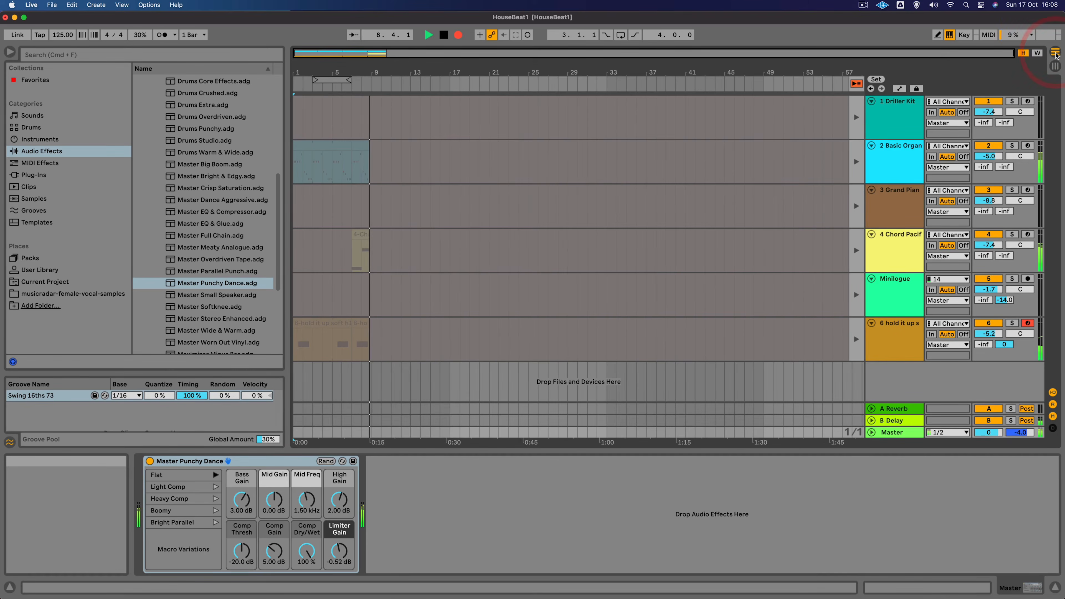
pyautogui.click(1054, 67)
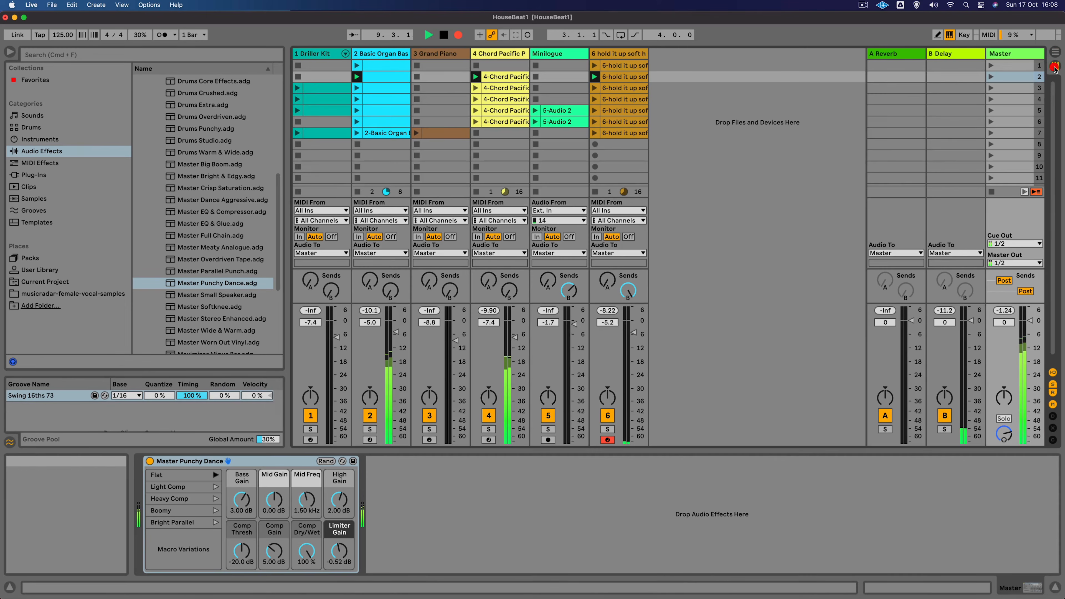
# - Launch scene 3 while recording into the arrangement
pyautogui.click(990, 88)
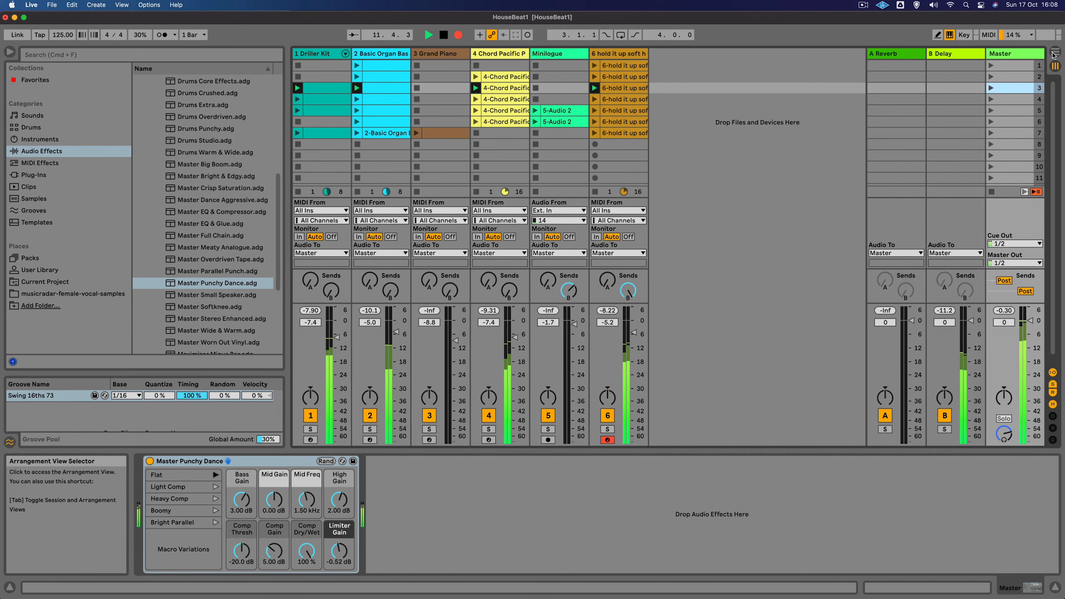
pyautogui.click(1055, 53)
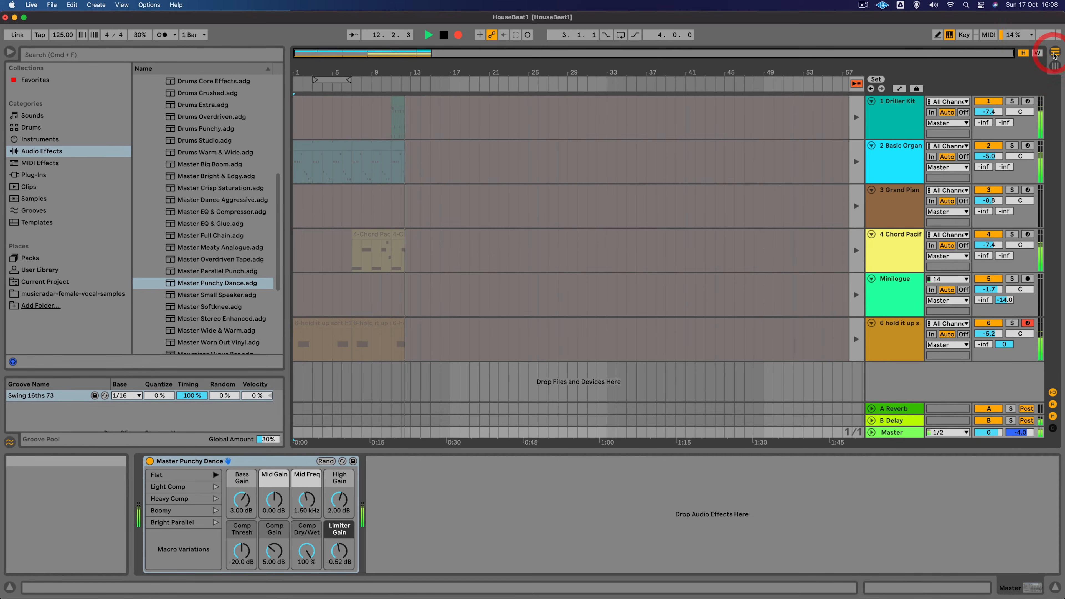
pyautogui.click(1055, 66)
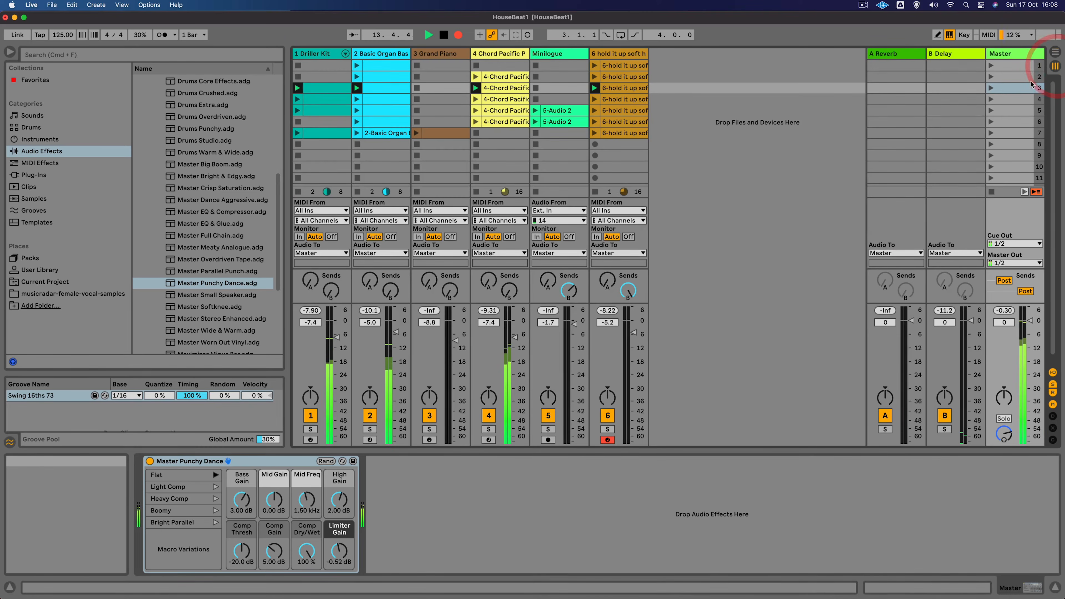
# - Launch scene 4 while recording into the arrangement
pyautogui.click(990, 99)
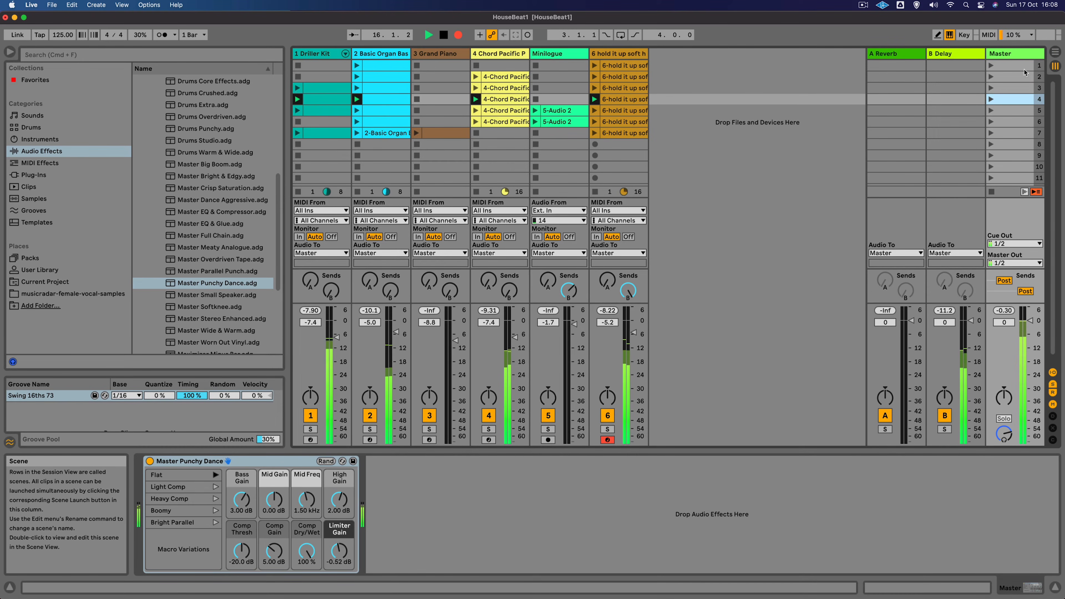
pyautogui.click(1055, 52)
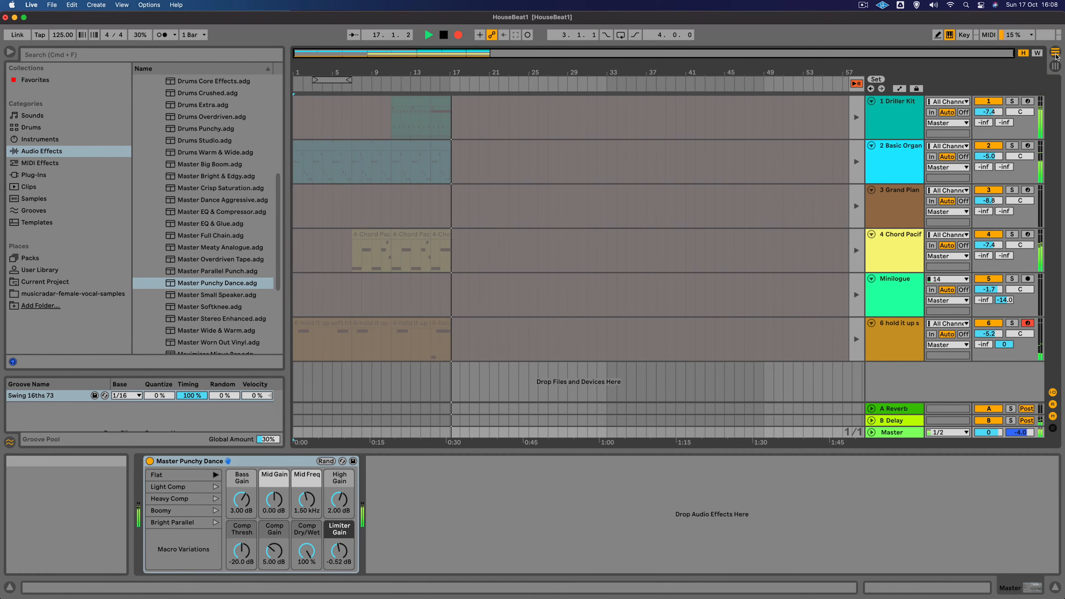
pyautogui.click(1055, 66)
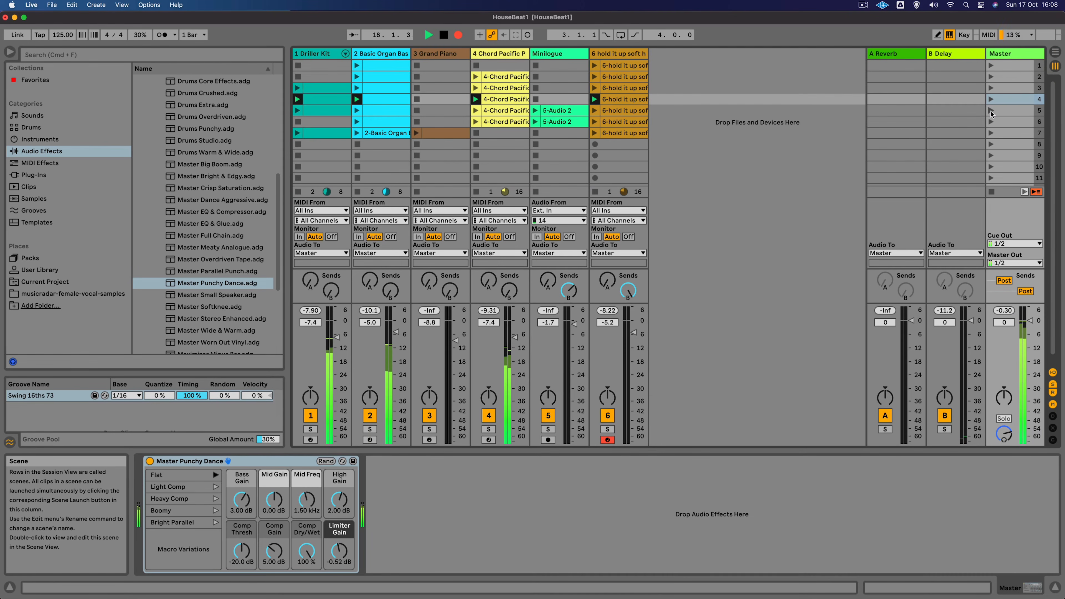
# - Launch scene 5 and then scene 6 while recording into the arrangement
pyautogui.click(990, 110)
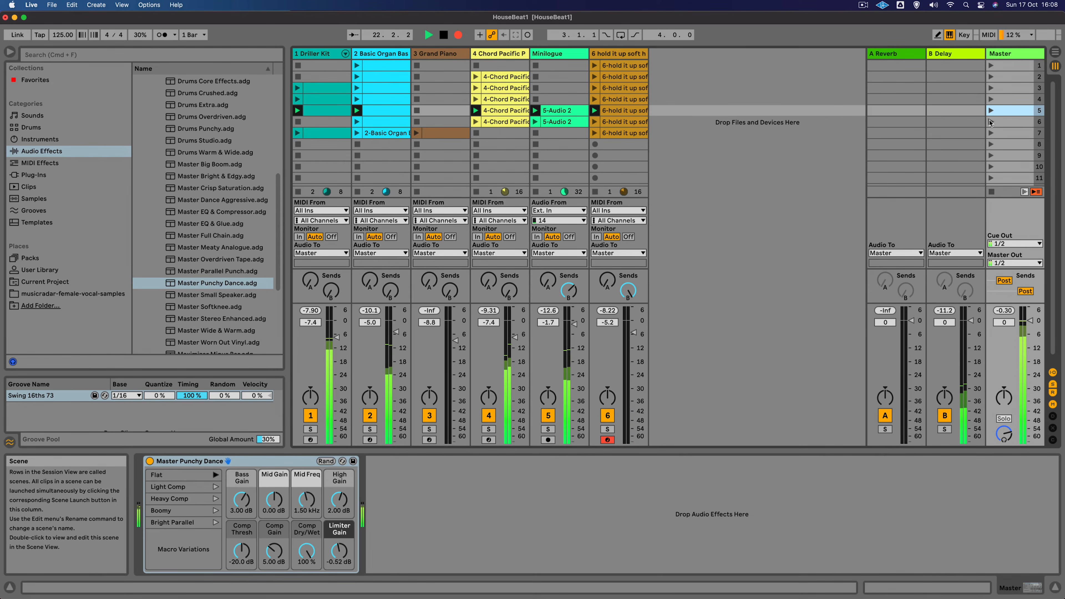
pyautogui.click(990, 122)
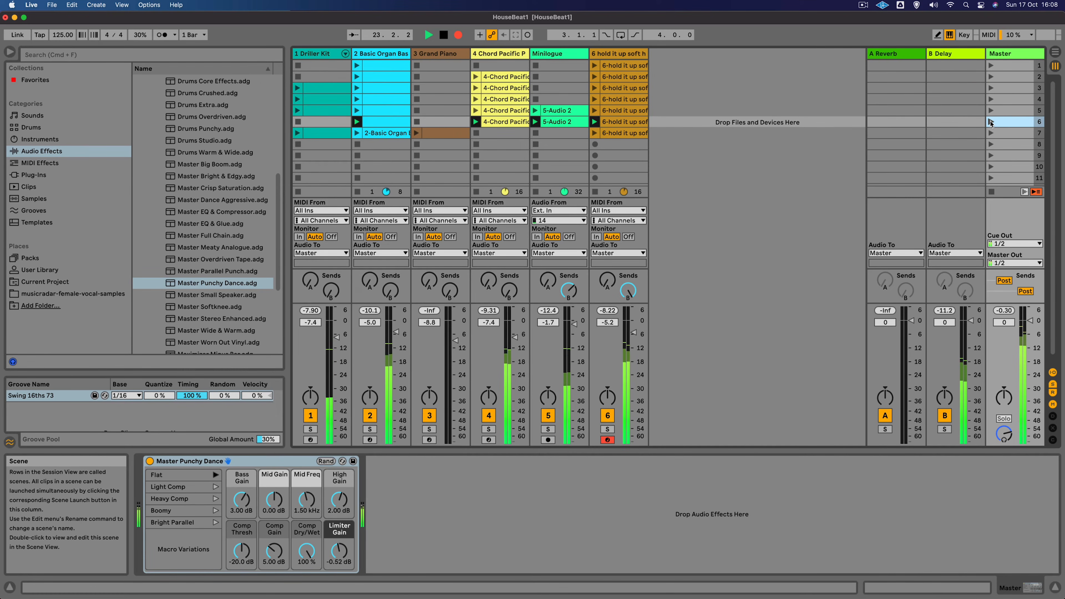
pyautogui.click(1054, 53)
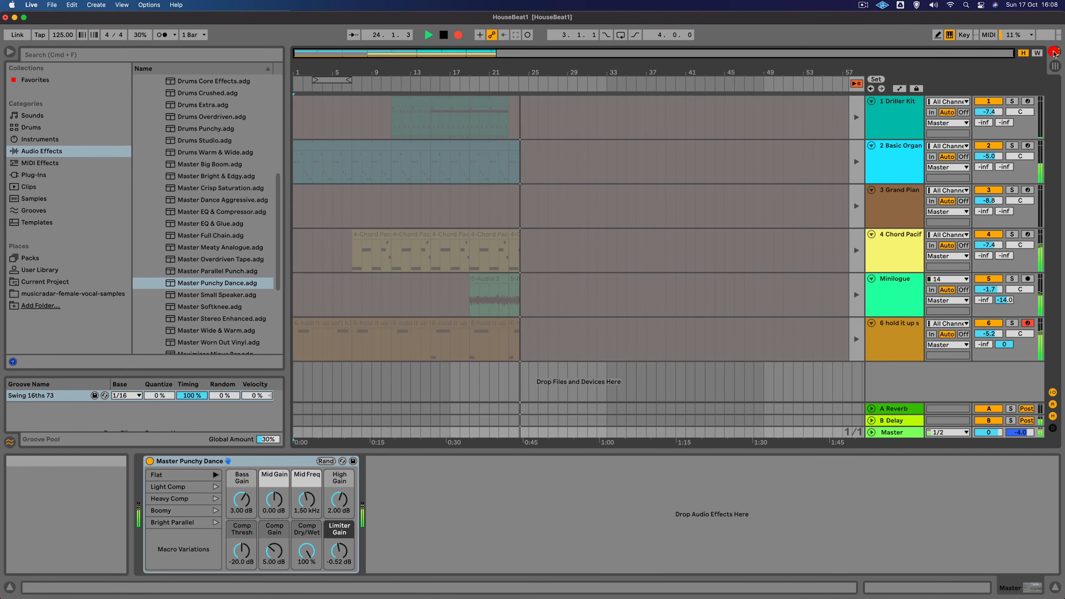
pyautogui.click(1055, 67)
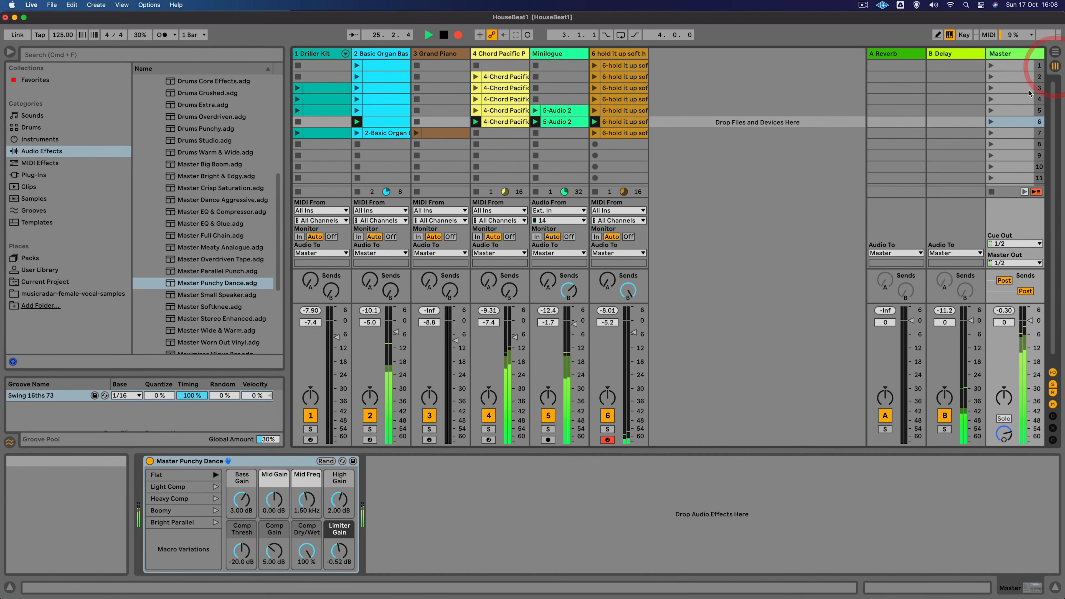
# - Launch scene 7 while recording into the arrangement
pyautogui.click(989, 132)
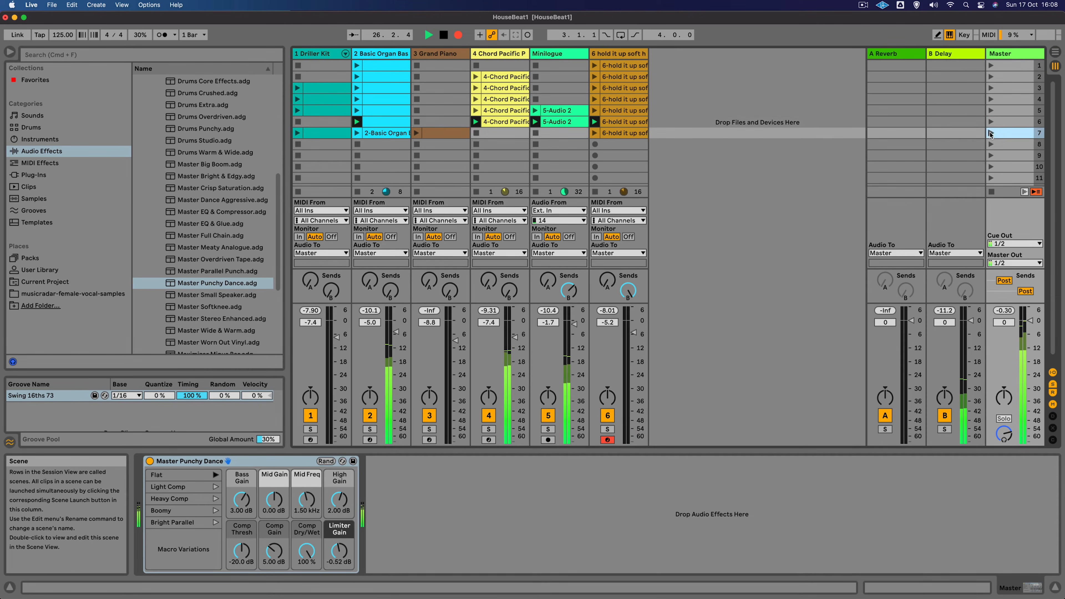
pyautogui.click(989, 132)
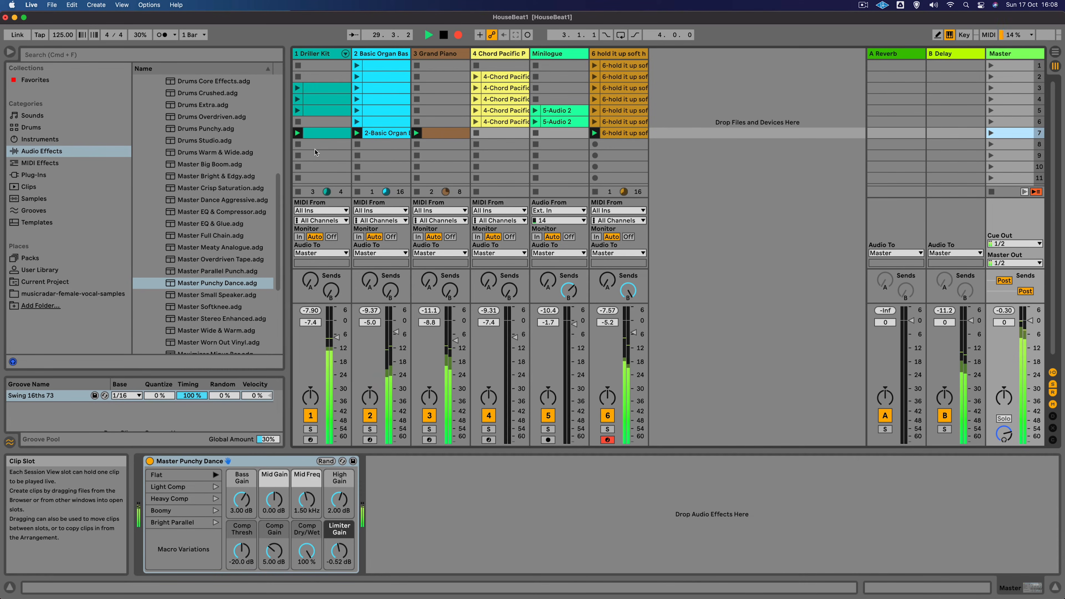
# - Launch scene 2 again and switch to Arrangement view to review the recorded arrangement
pyautogui.click(991, 78)
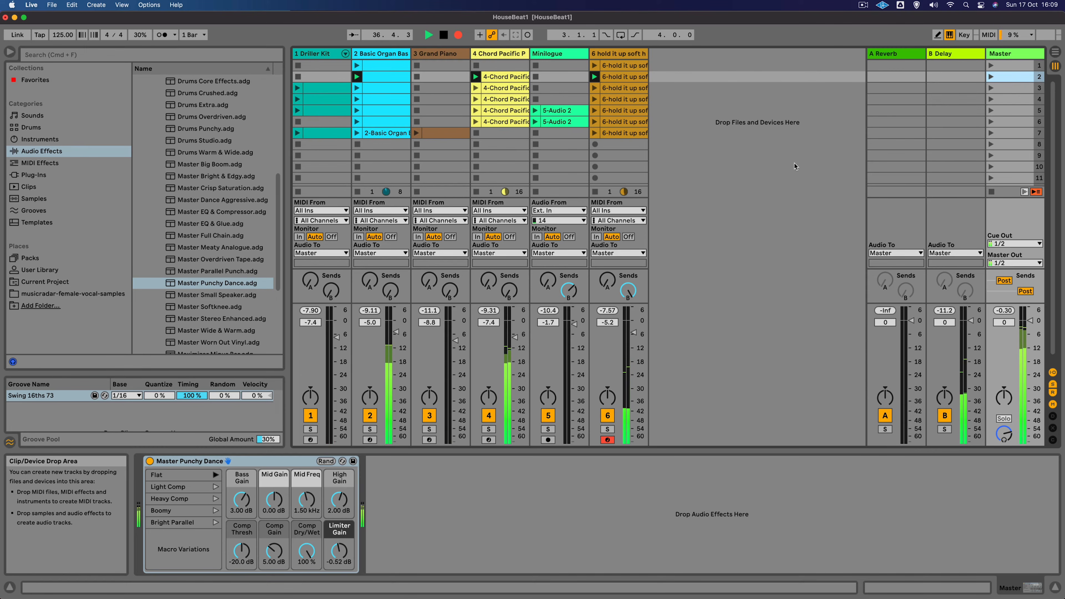
pyautogui.press('Tab')
pyautogui.press('Tab')
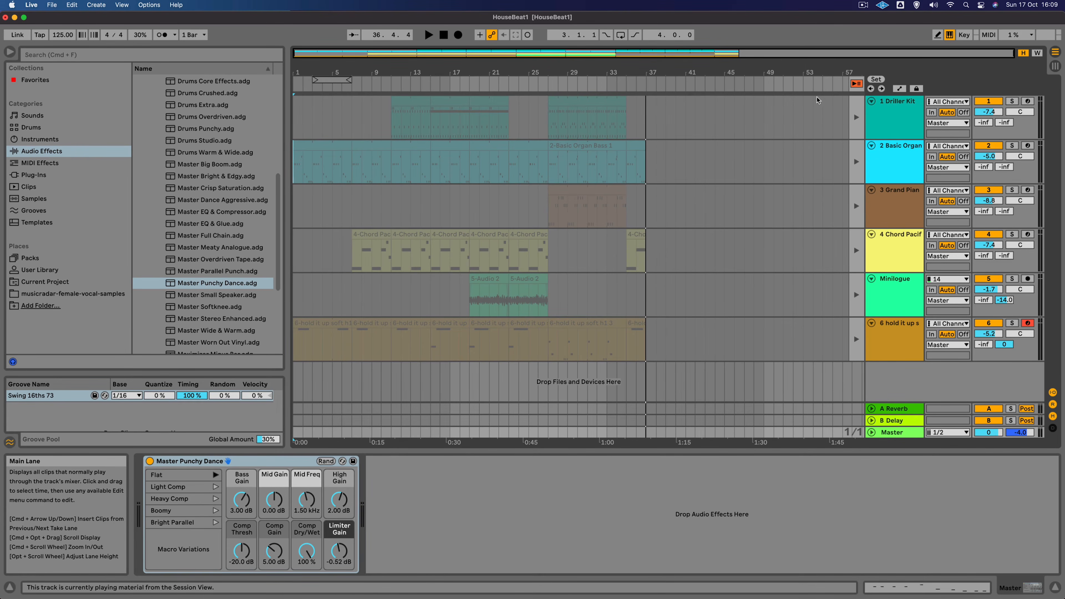
# - Switch playback back to the Arrangement and play the recorded arrangement from the beginning
pyautogui.click(856, 86)
pyautogui.click(312, 121)
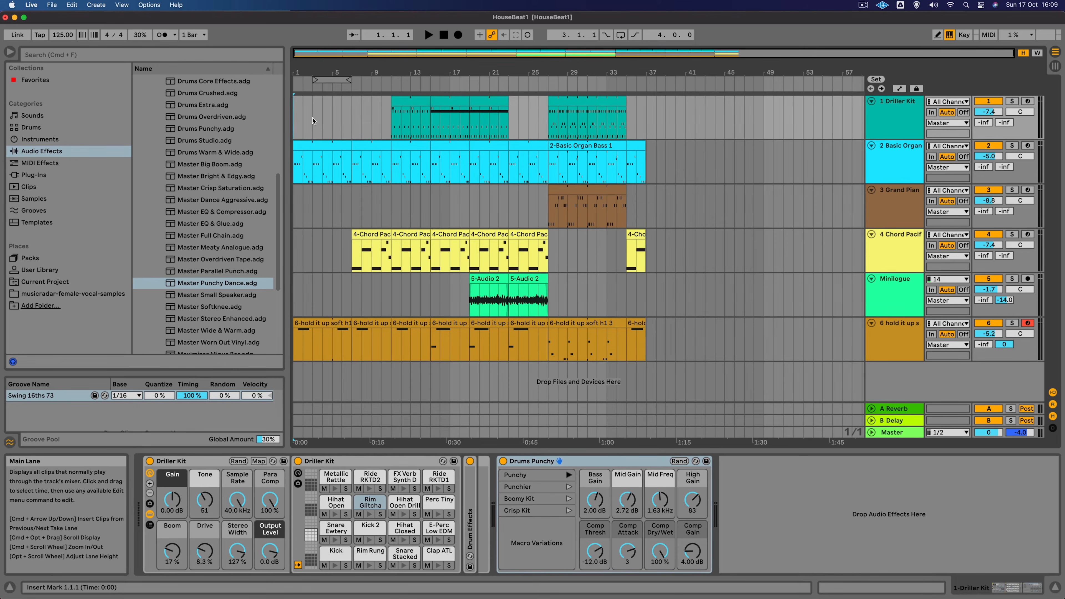
pyautogui.click(312, 121)
pyautogui.press('space')
# - Play the arrangement from several positions to review the recorded performance
pyautogui.click(348, 119)
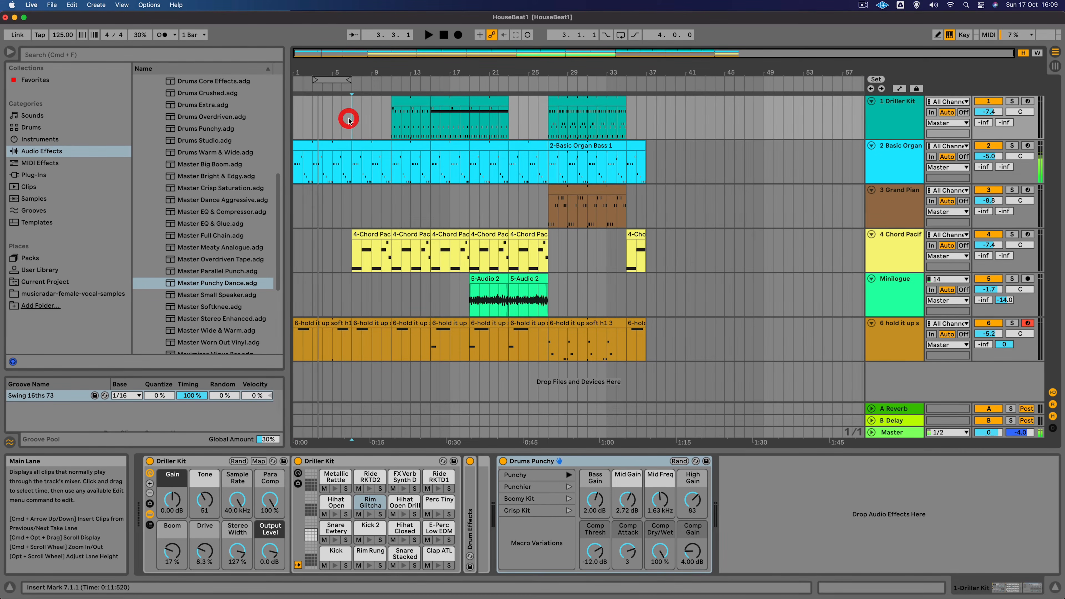
pyautogui.press('space')
pyautogui.click(391, 121)
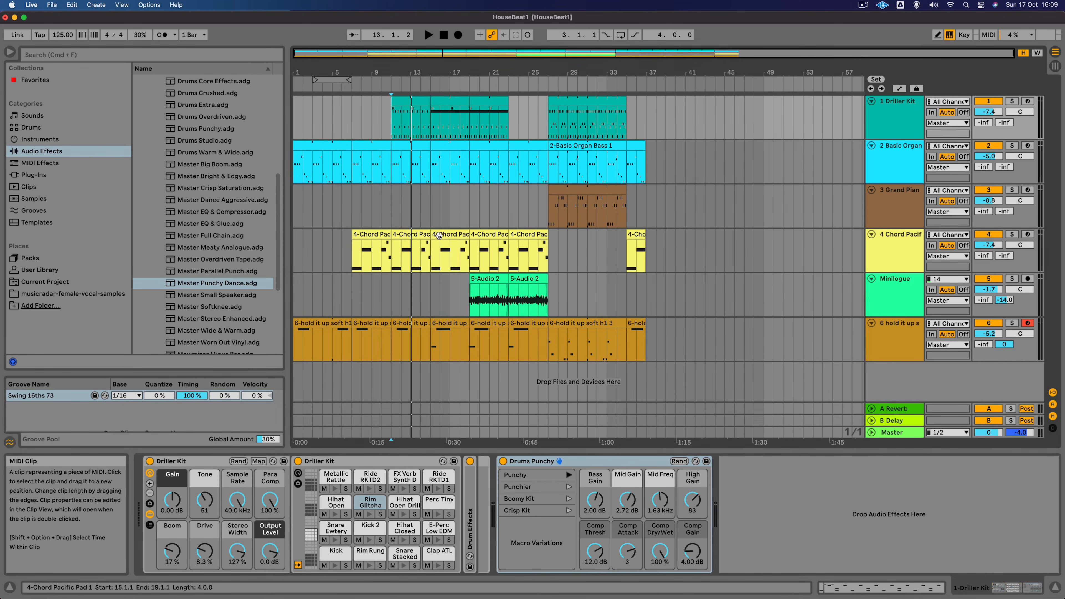
pyautogui.moveTo(430, 235)
pyautogui.mouseDown()
pyautogui.moveTo(422, 234)
pyautogui.moveTo(431, 234)
pyautogui.mouseUp()
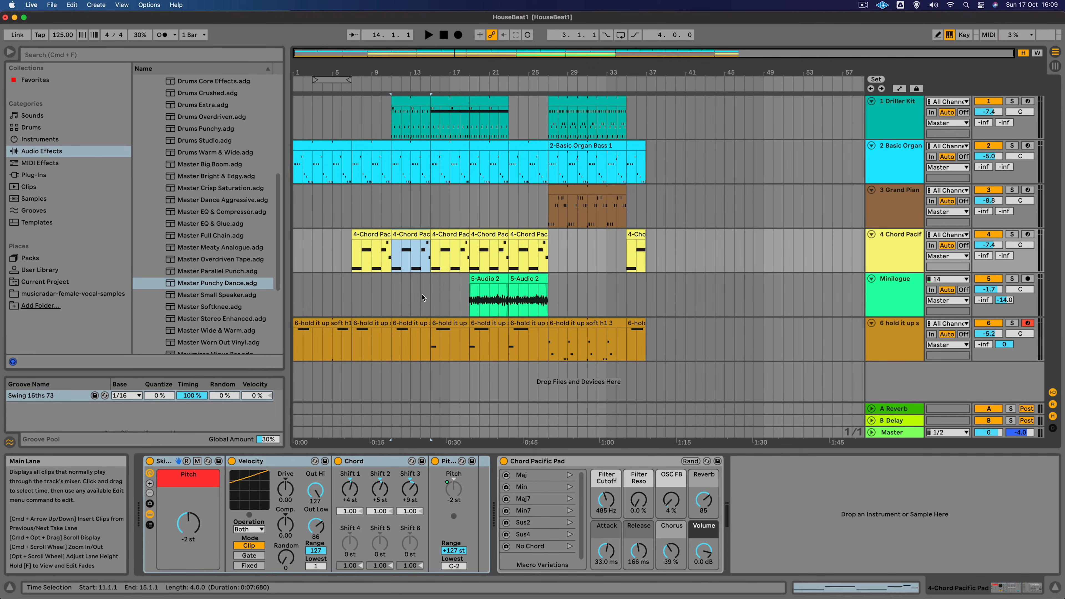
pyautogui.click(392, 292)
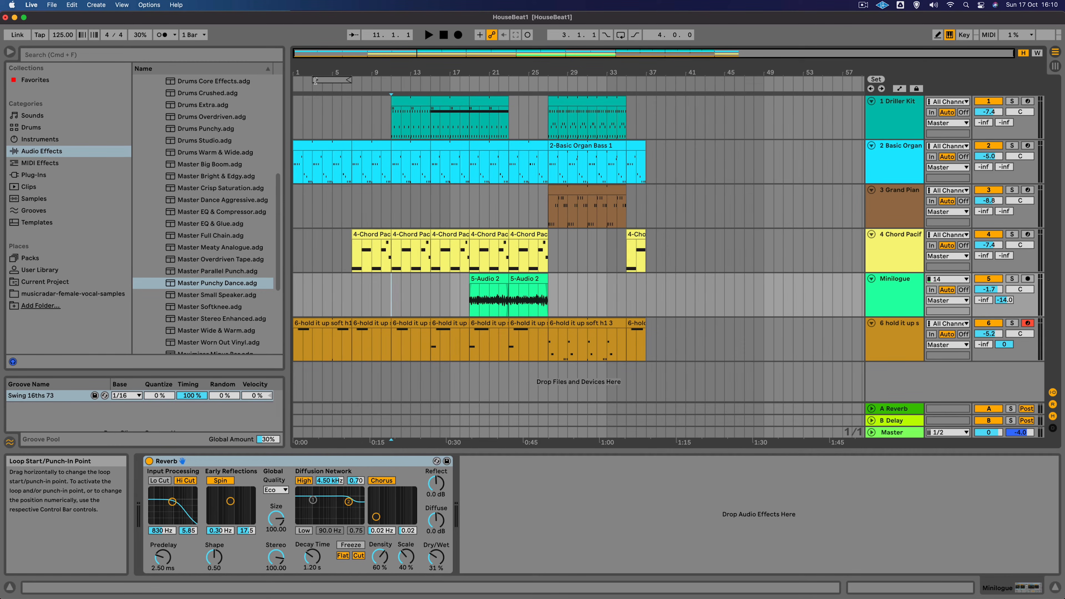
# - Set the loop brace to span bars 1 to 37, covering the whole recording
pyautogui.moveTo(315, 80); pyautogui.dragTo(298, 82)
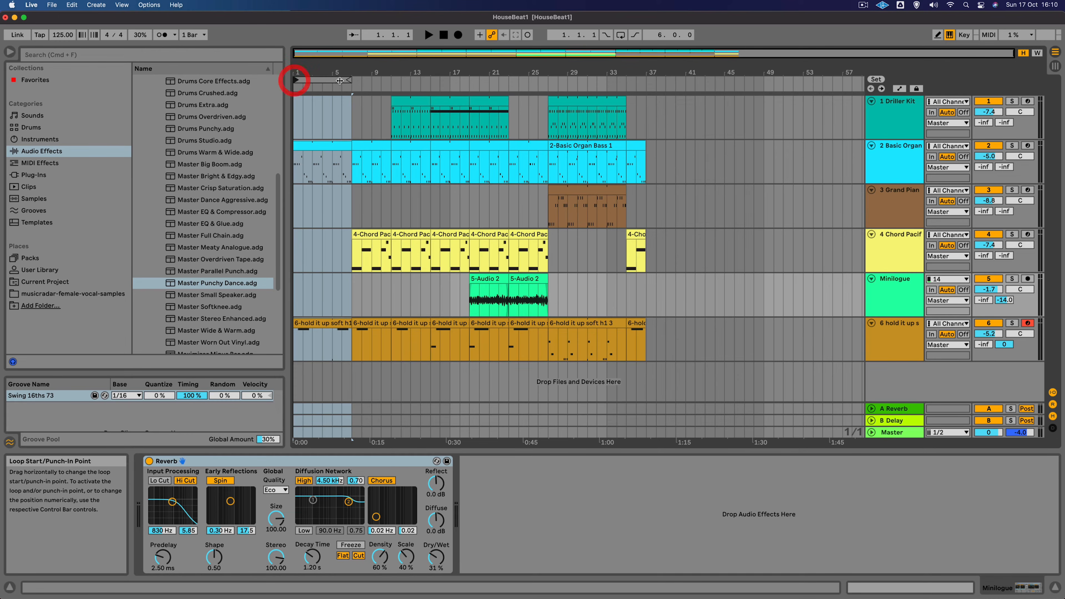
pyautogui.moveTo(351, 80); pyautogui.dragTo(648, 97)
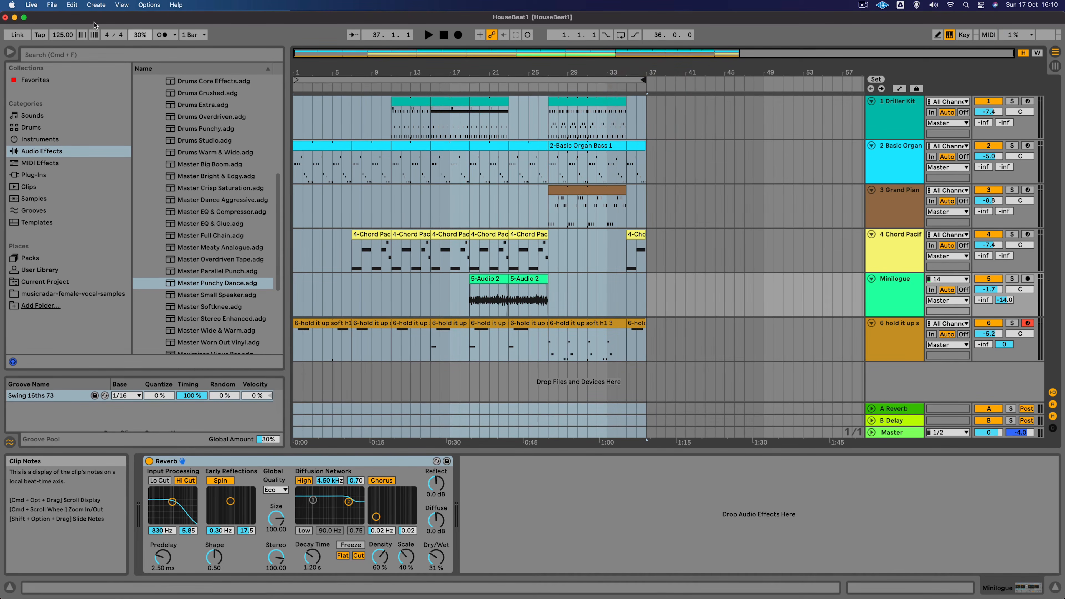
# - Open Export Audio for the Master, turn off Create Analysis File, turn on Normalize, and keep WAV as file type
pyautogui.click(50, 4)
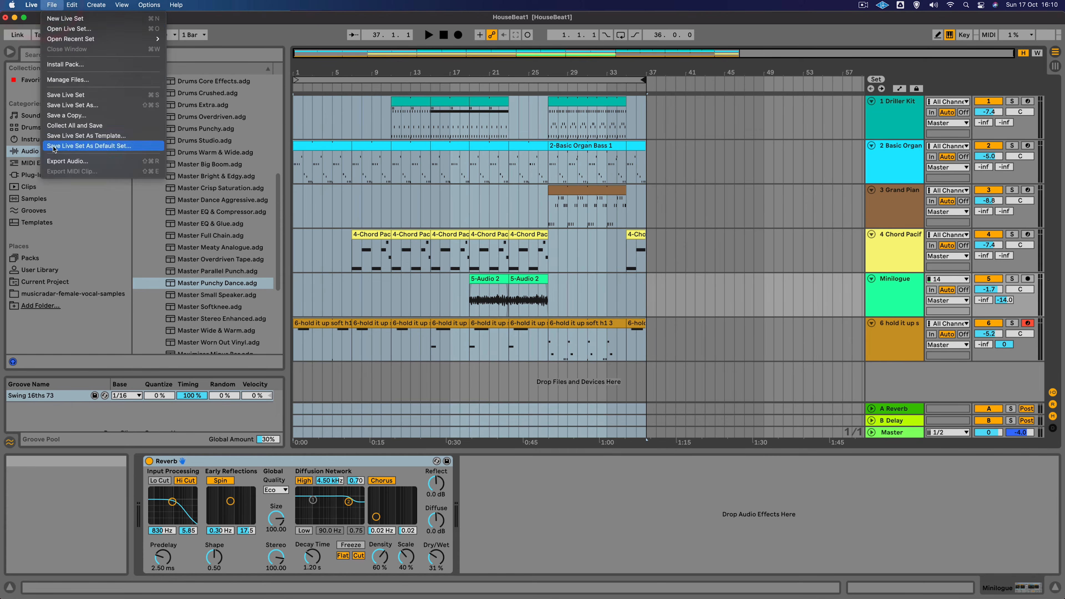
pyautogui.click(50, 161)
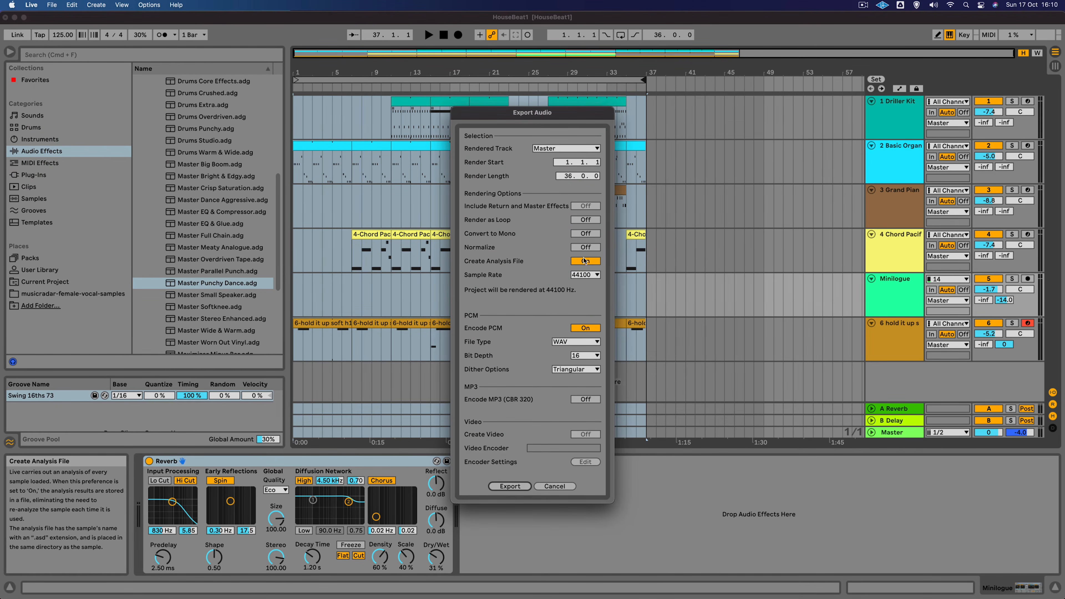
pyautogui.click(585, 261)
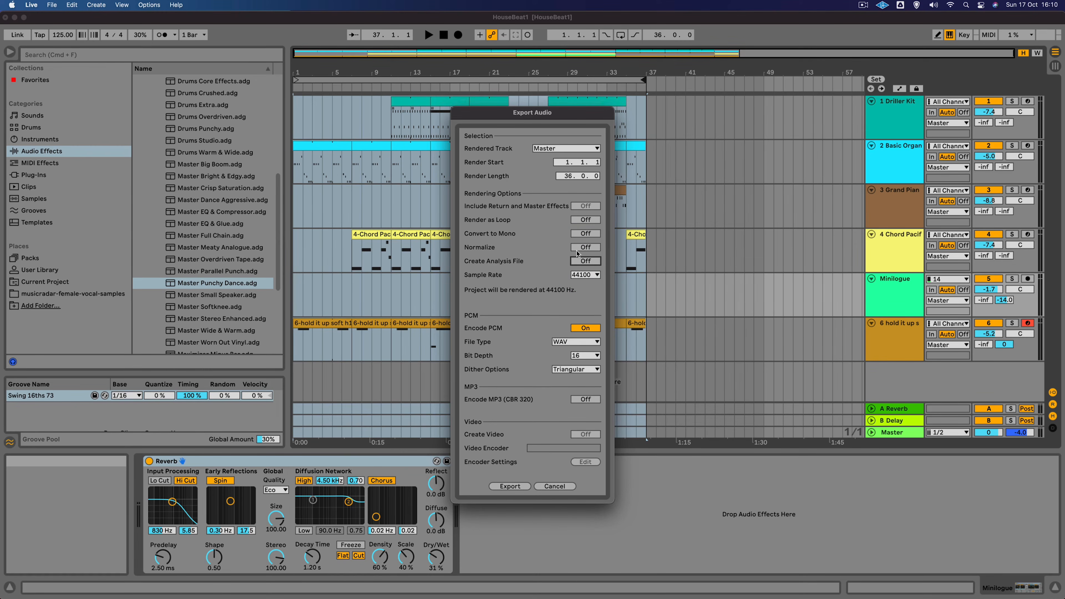
pyautogui.click(579, 249)
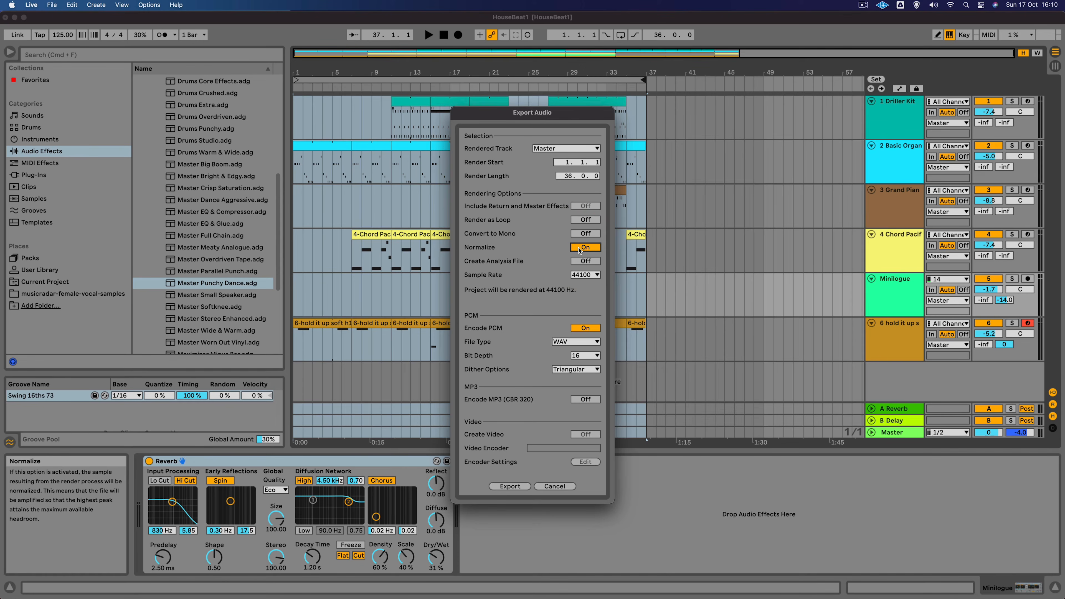
pyautogui.click(566, 342)
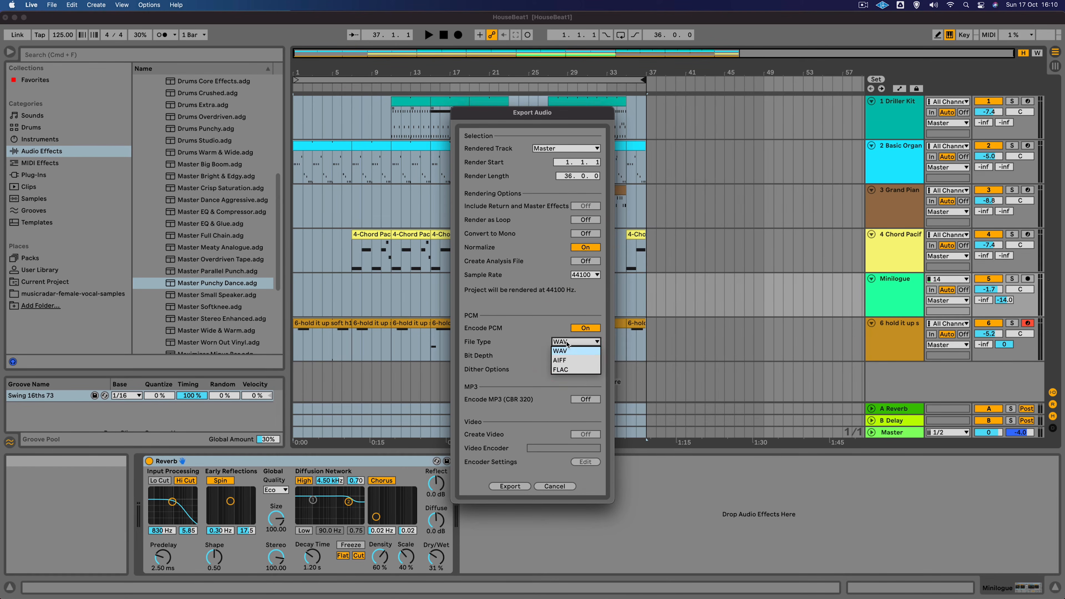
pyautogui.click(566, 351)
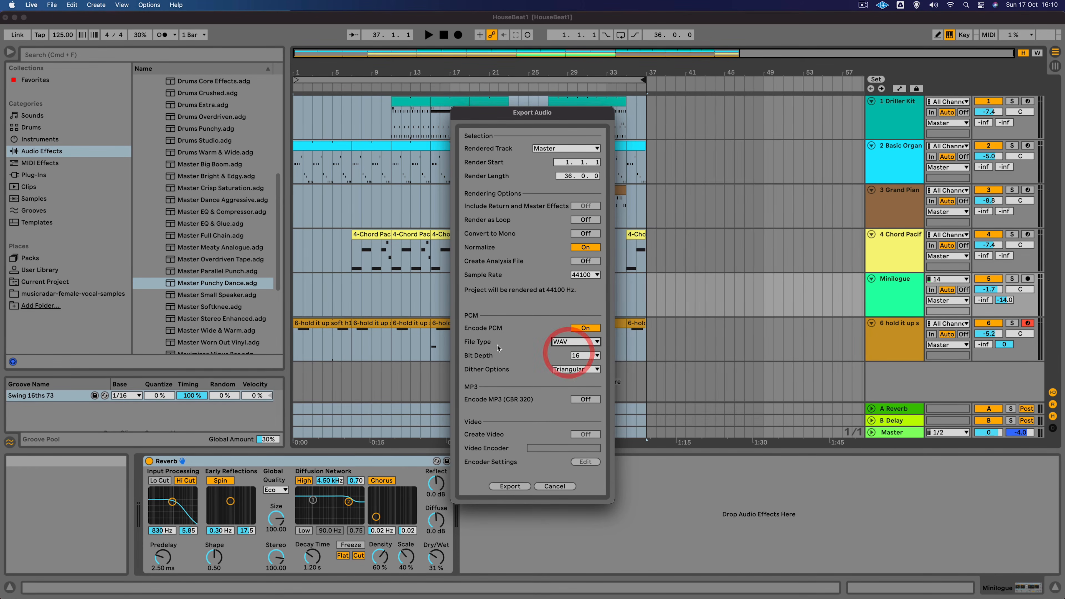
# - Export the audio as HouseBeat1 into the HouseBeat1 Project folder
pyautogui.click(520, 487)
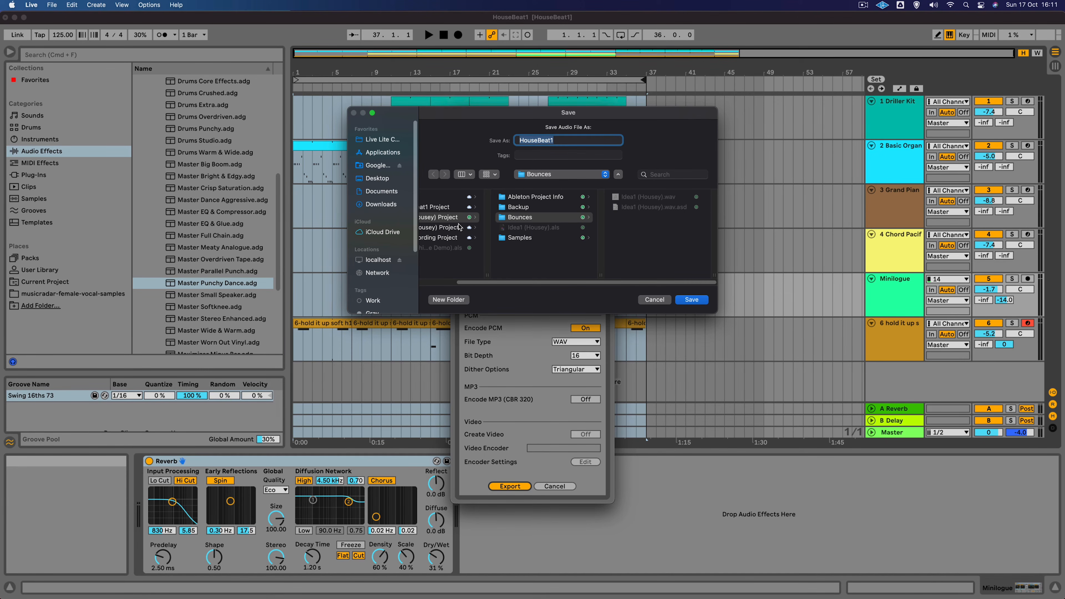
pyautogui.moveTo(716, 313); pyautogui.dragTo(821, 339)
pyautogui.click(463, 206)
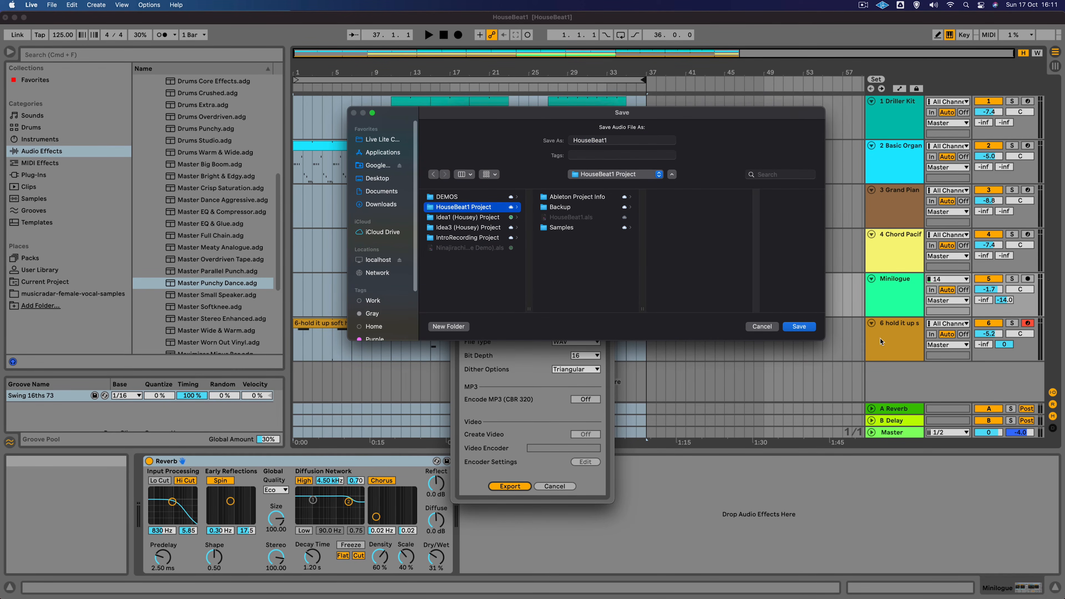
pyautogui.click(620, 140)
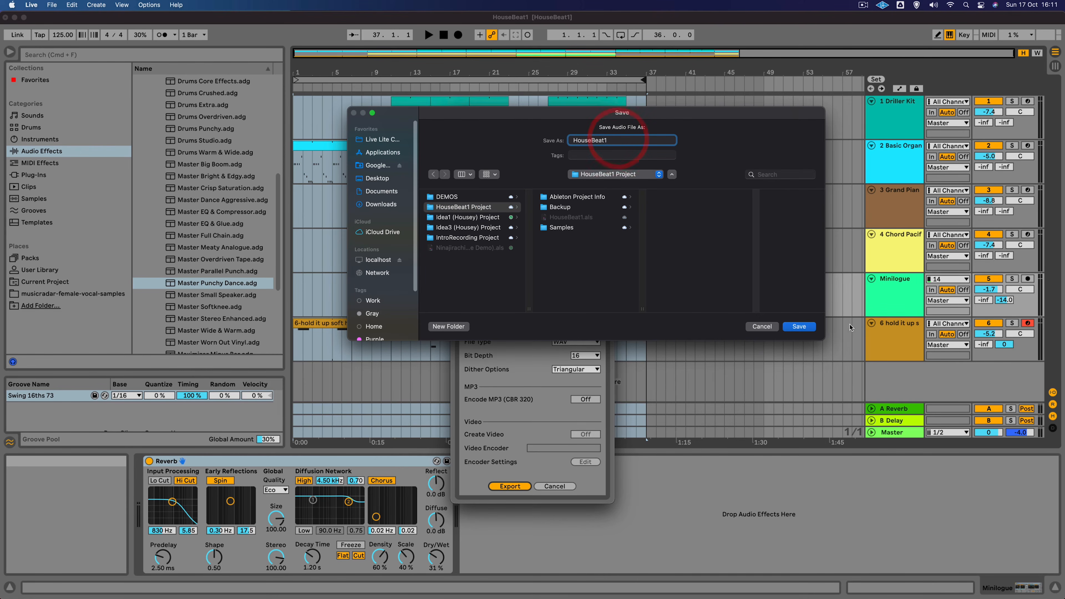
pyautogui.click(799, 326)
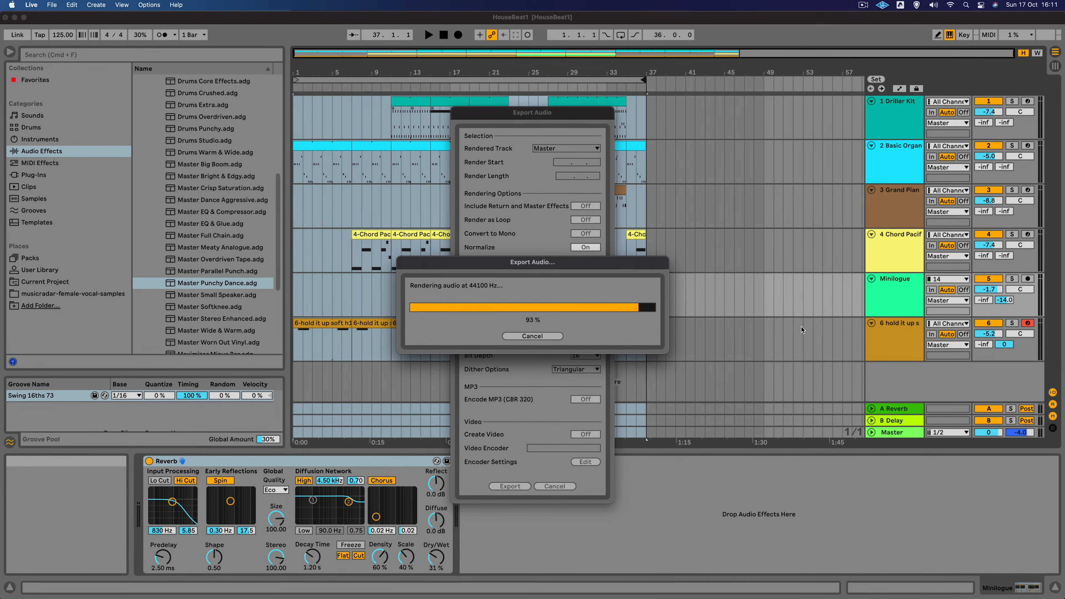
# - Hide Live, then in Finder browse to the HouseBeat1 Project folder and preview HouseBeat1.wav
pyautogui.click(724, 19)
pyautogui.press('super+h')
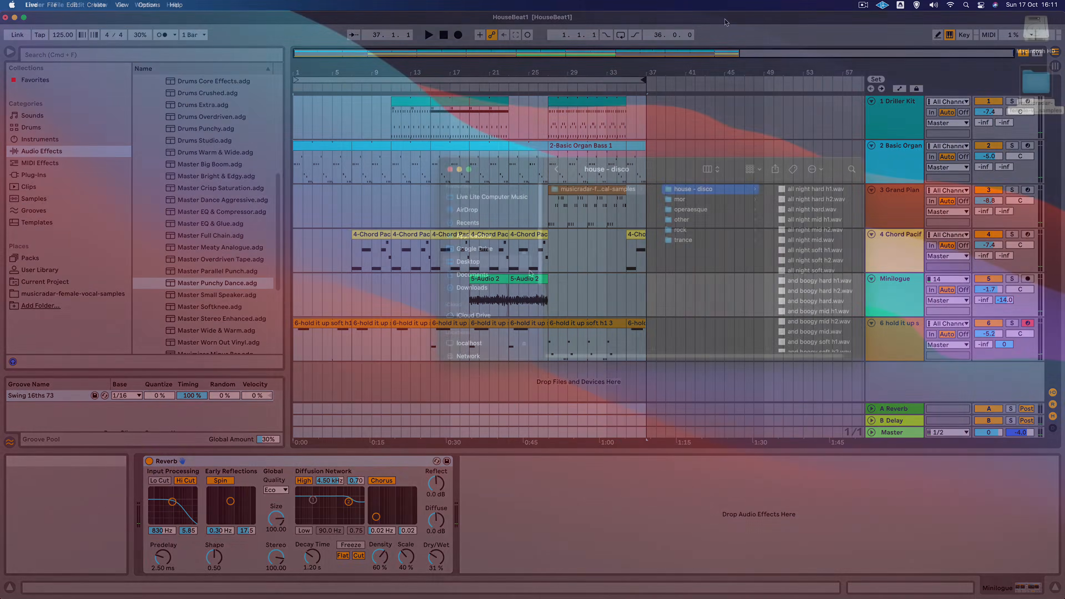
pyautogui.click(502, 197)
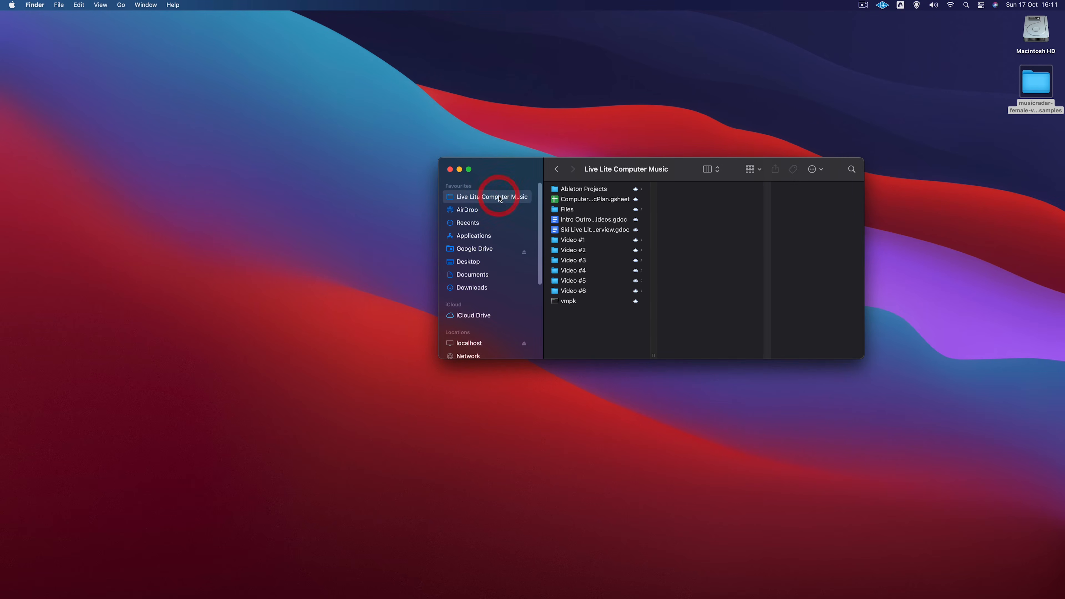
pyautogui.click(616, 189)
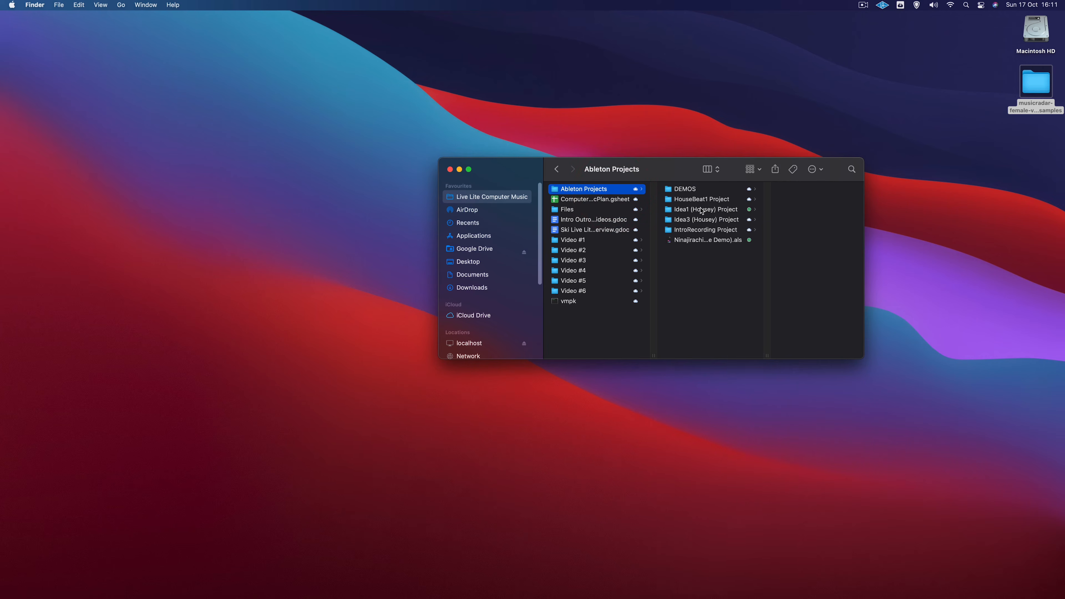
pyautogui.click(698, 190)
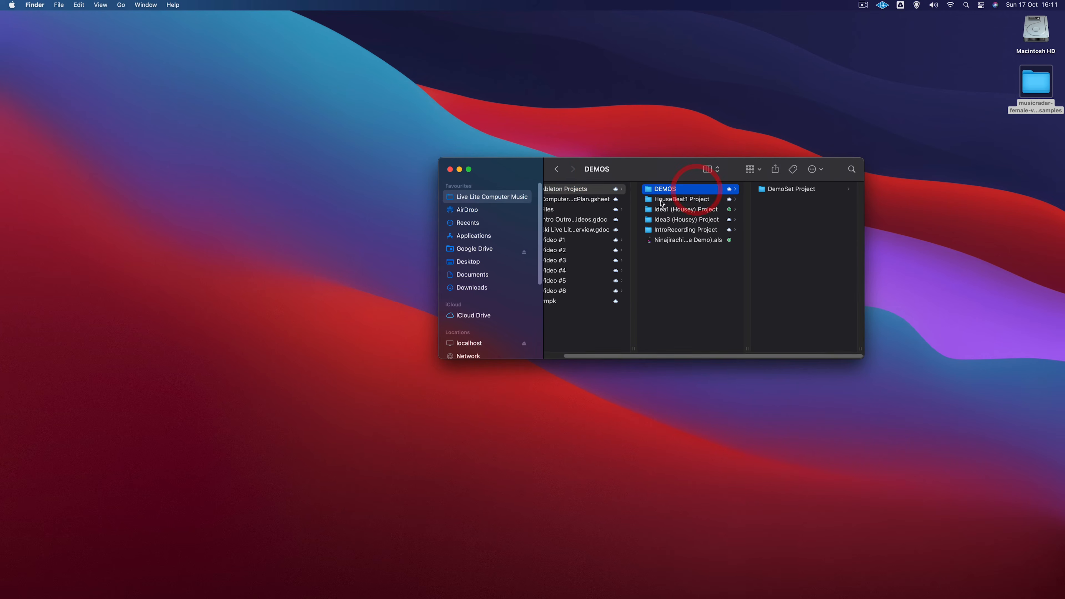
pyautogui.click(669, 200)
pyautogui.click(780, 220)
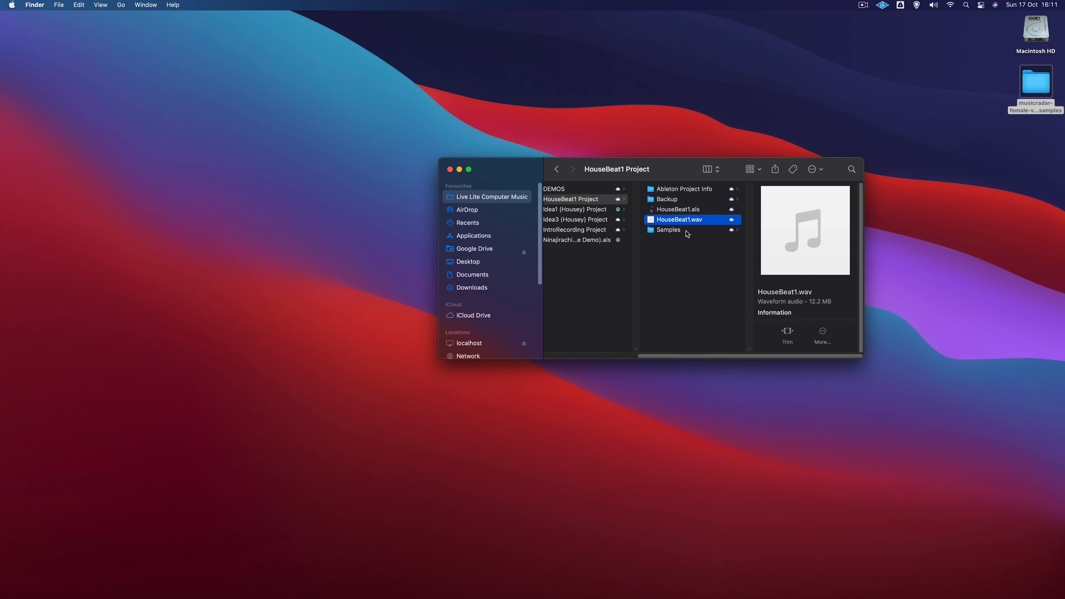
pyautogui.press('space')
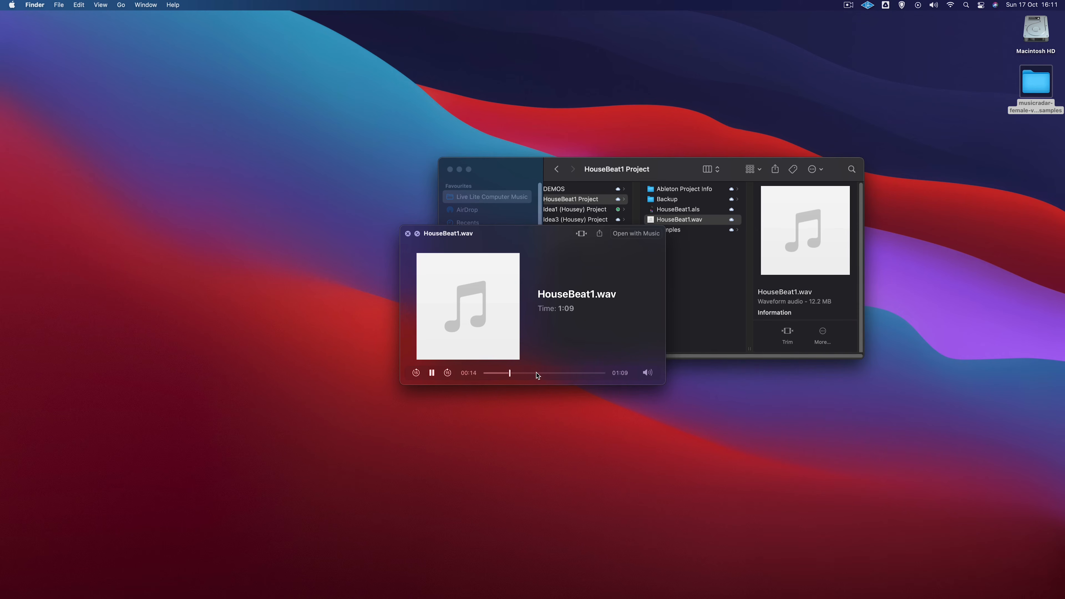
pyautogui.press('space')
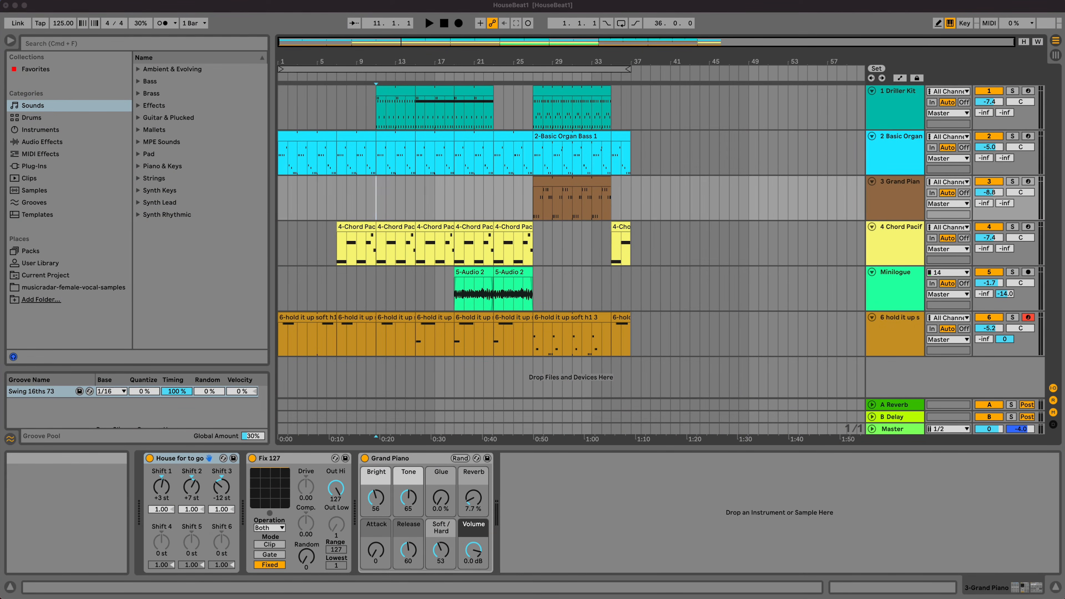
# - Return to Live and save the Live Set
pyautogui.click(51, 1)
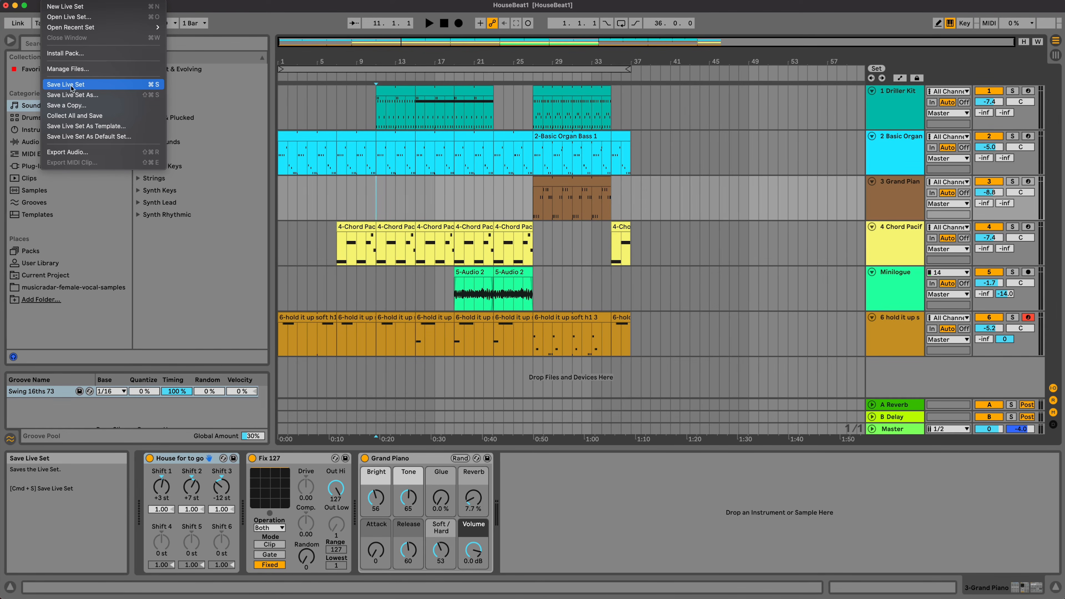
pyautogui.click(85, 87)
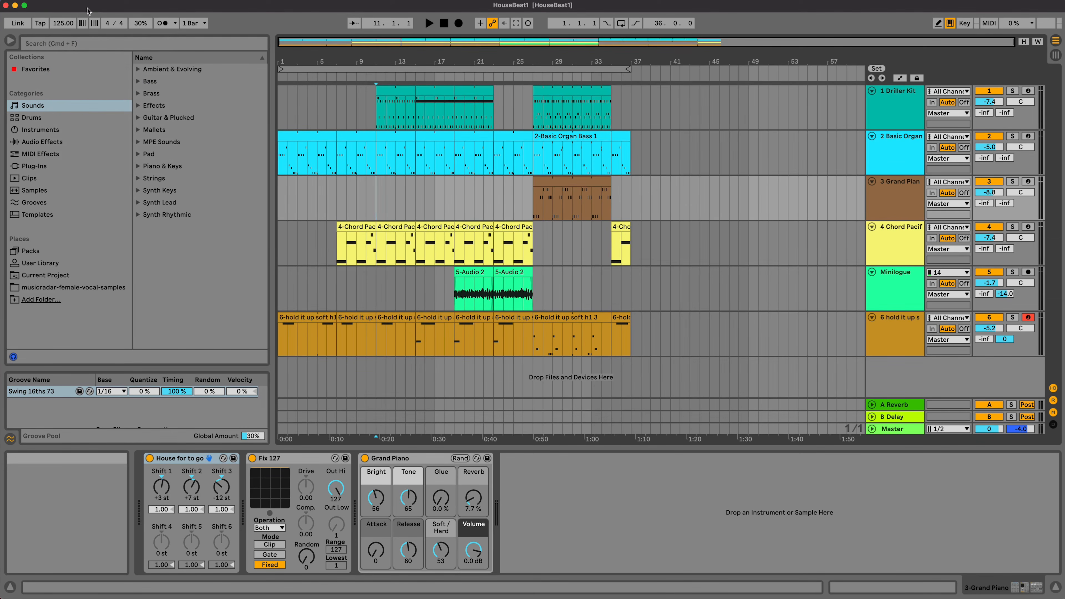